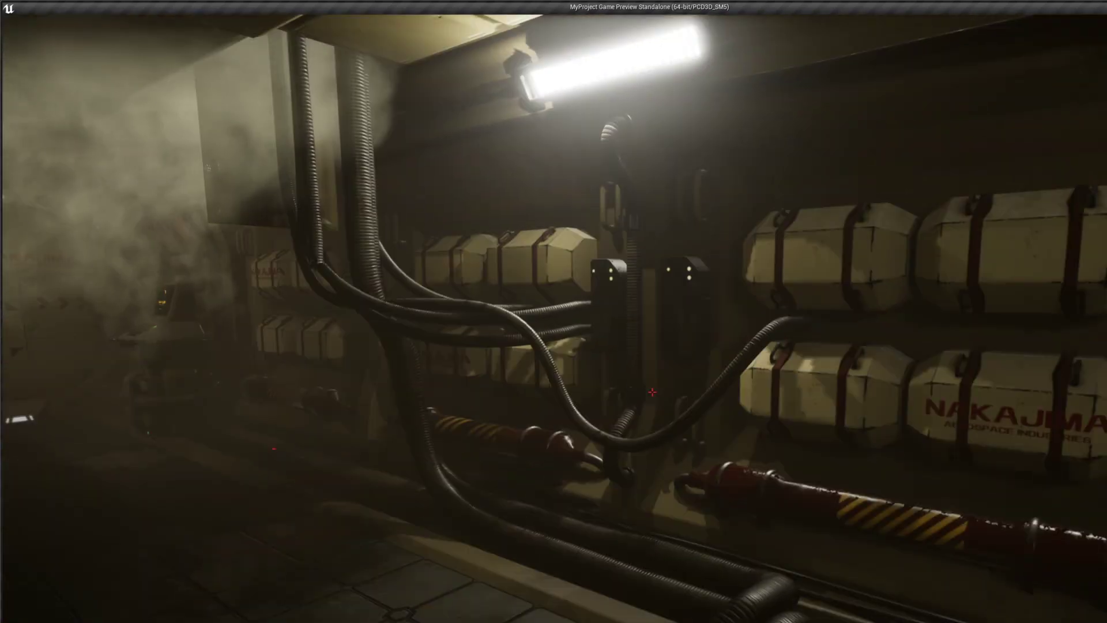
Walk the corridor in the game preview to examine the containers, bay door, pipes and computer terminal, and end the preview.
key("w")
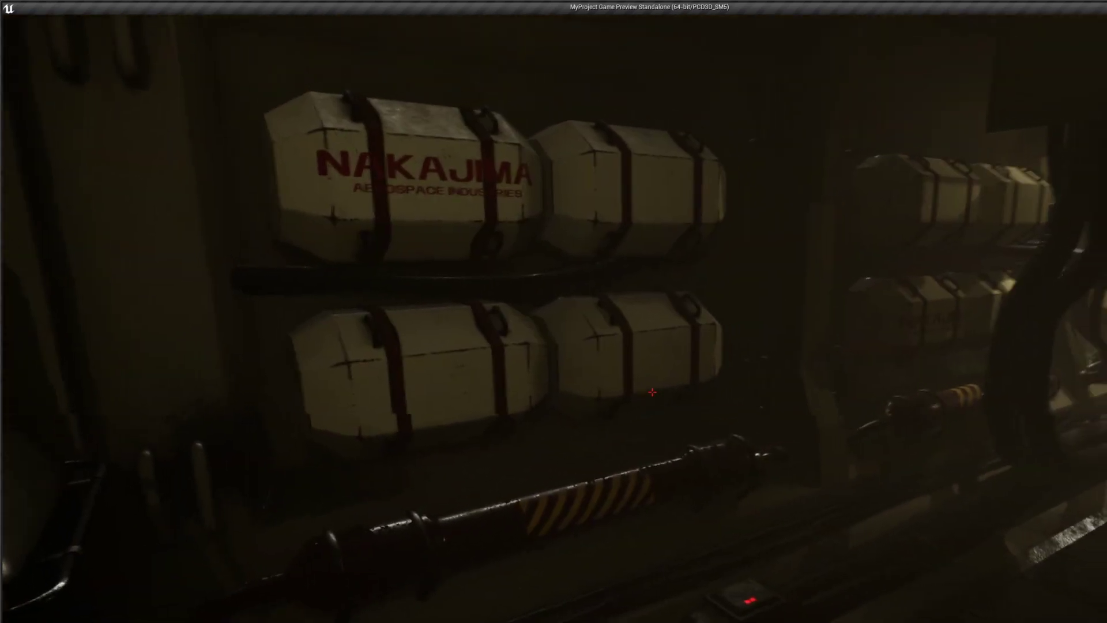
key("w")
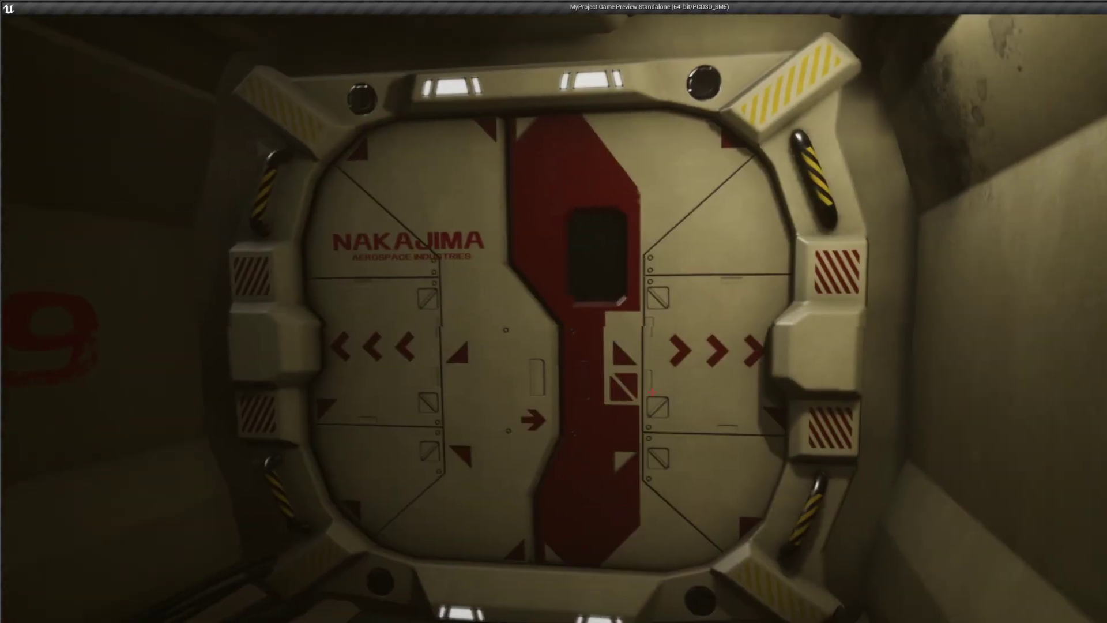
key("s")
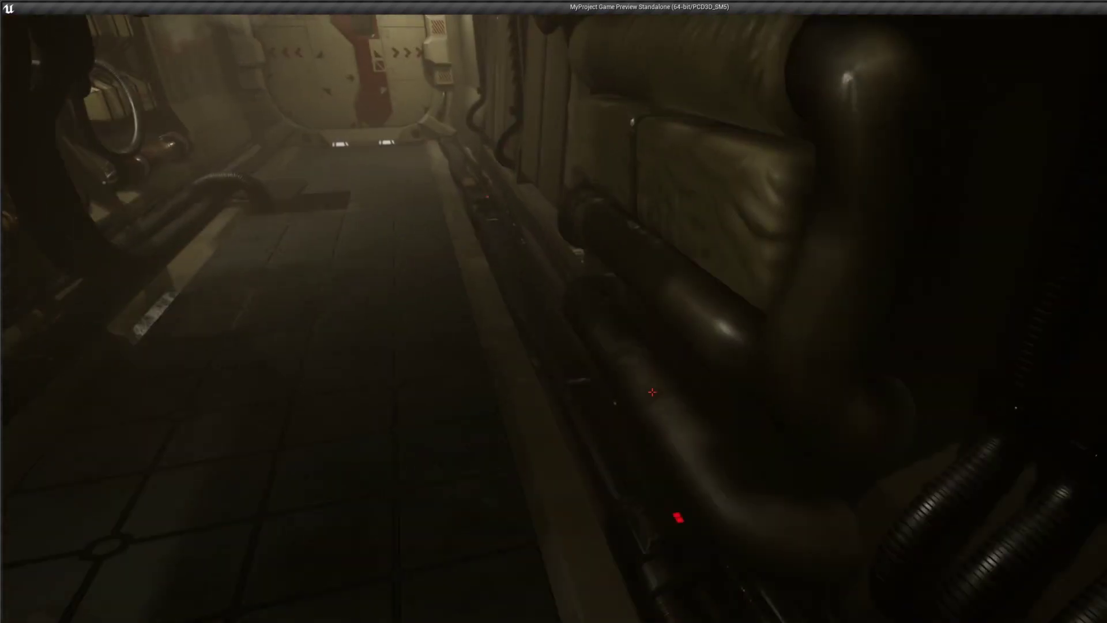
key("w")
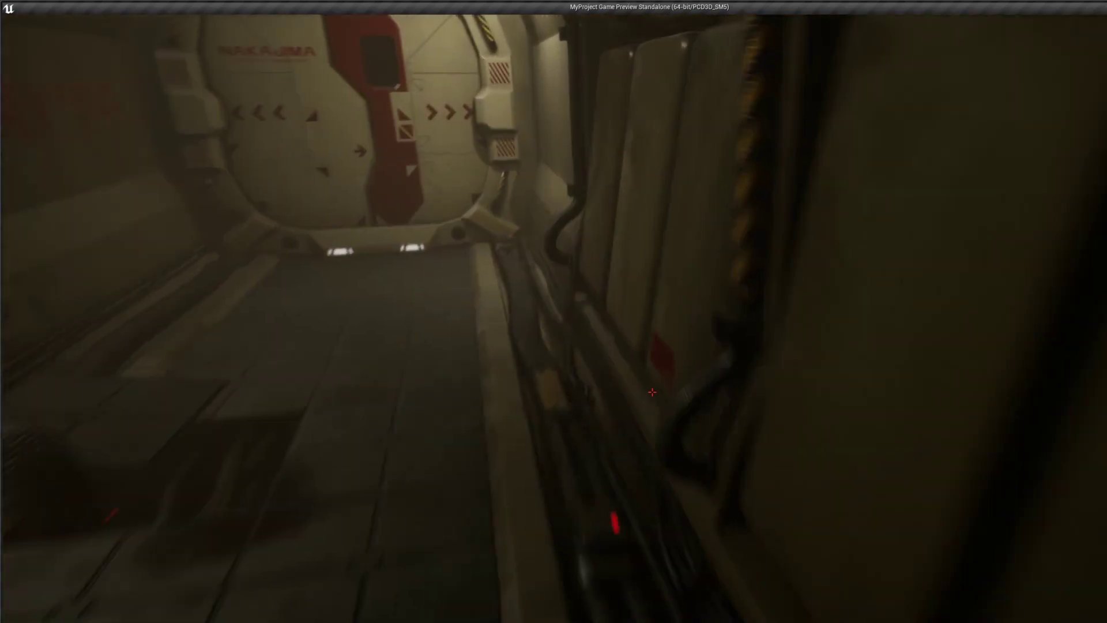
key("w")
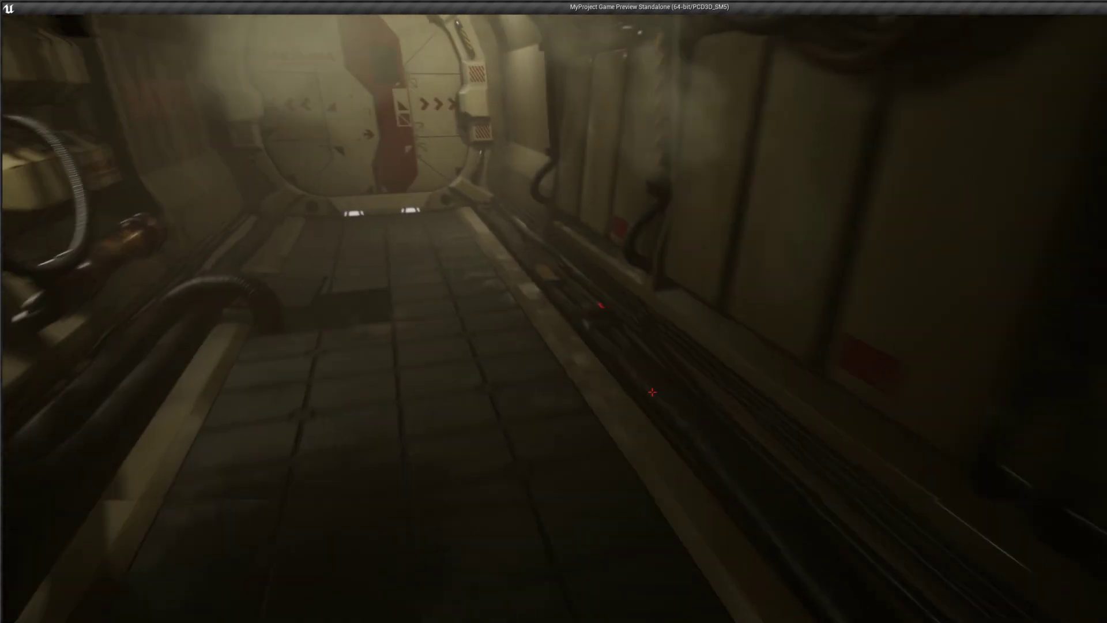
key("w")
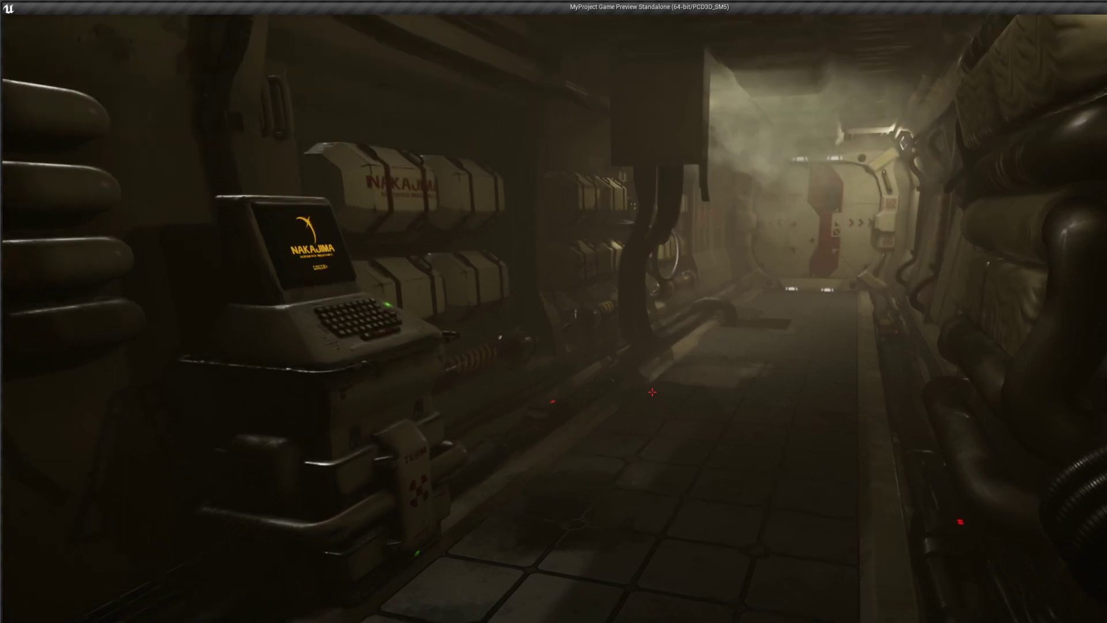
key("w")
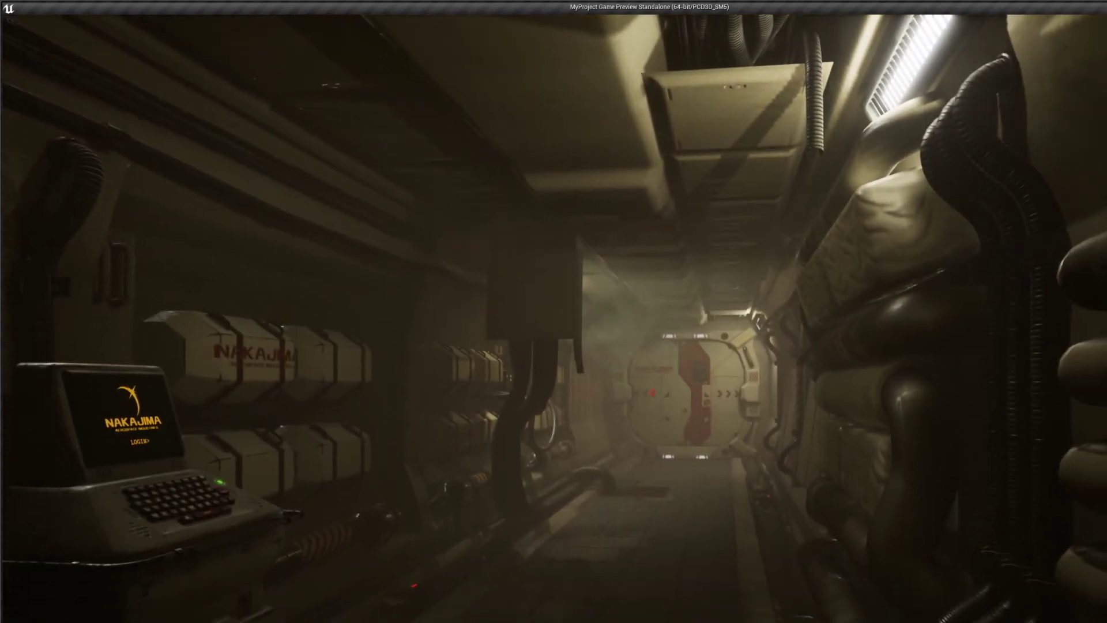
key("Escape")
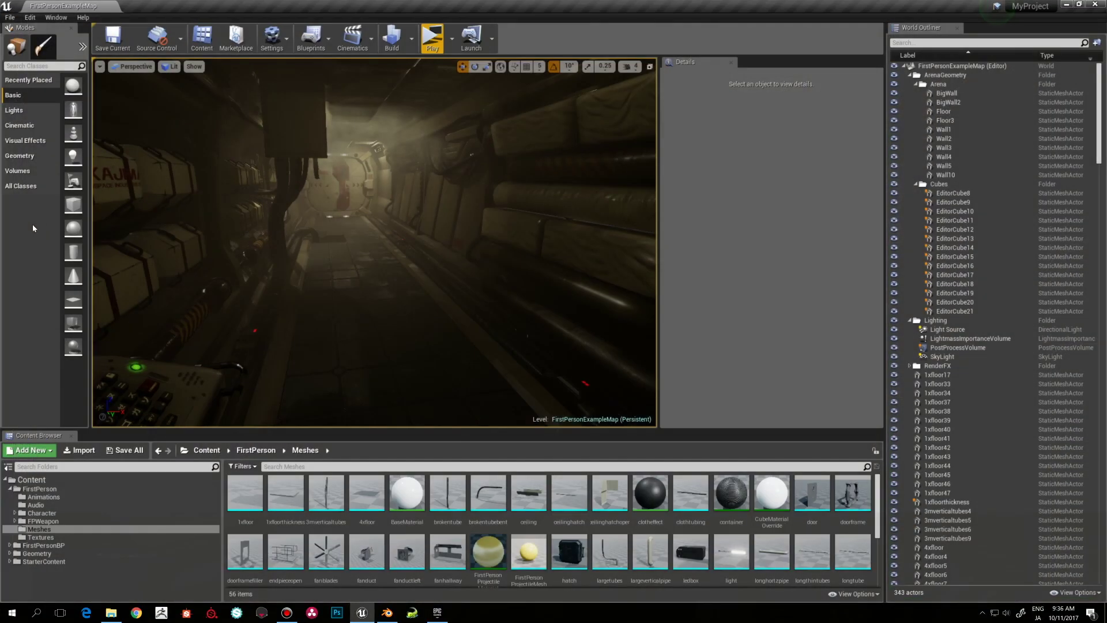
Turn on the Collision show flag in the viewport and inspect the outlines on the corridor walls and bay door.
left_click(189, 67)
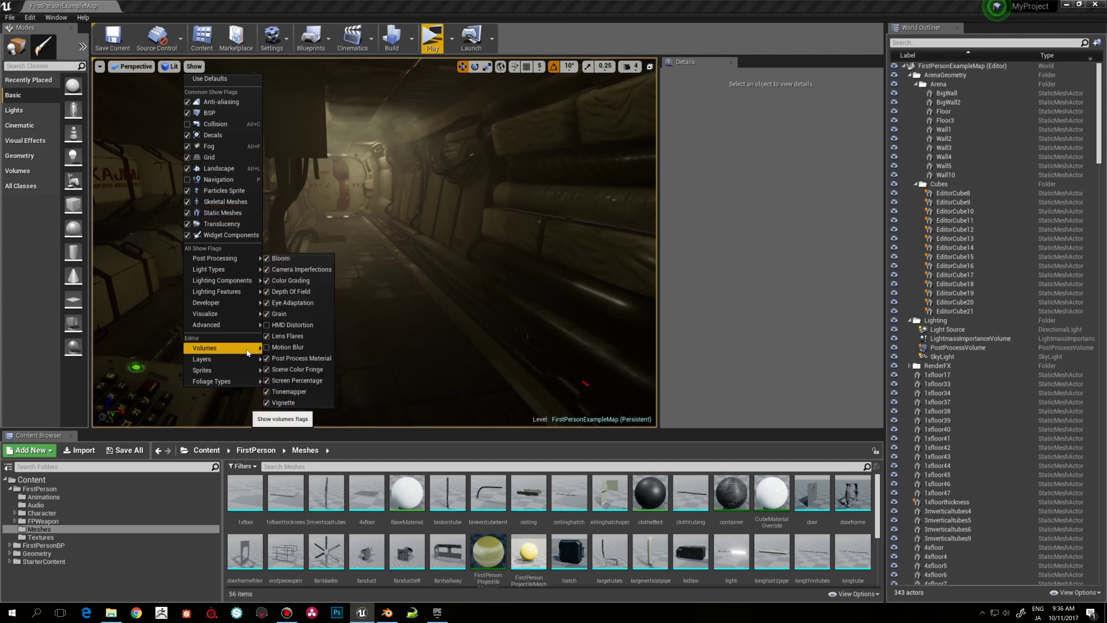
mouse_move(247, 353)
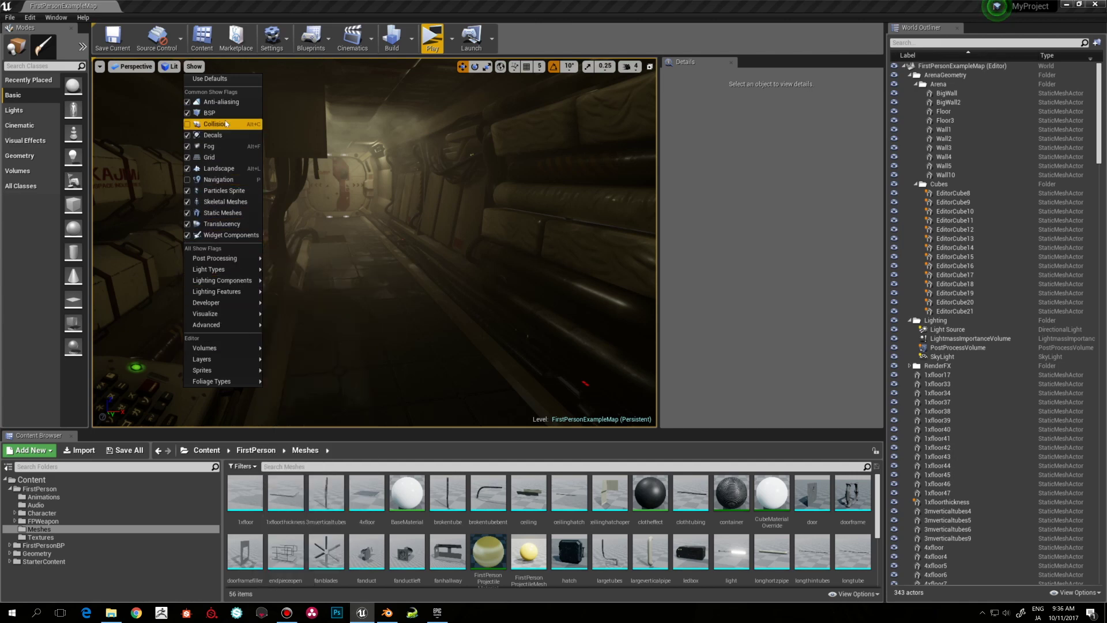
left_click(187, 125)
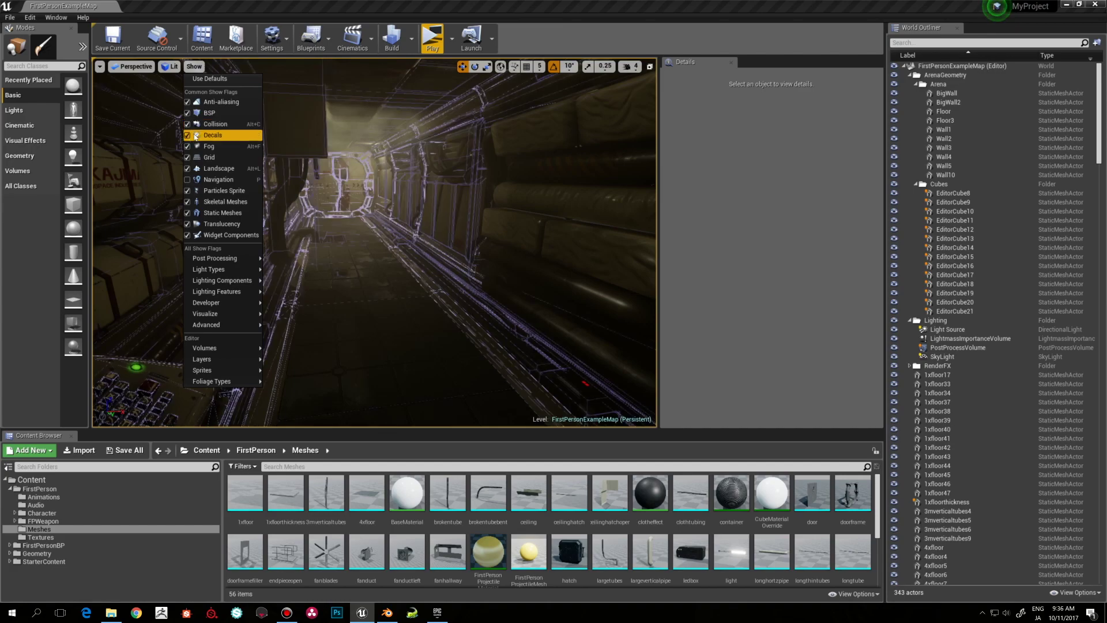
right_click_drag(375, 242, 376, 203)
right_click_drag(352, 297, 351, 298)
right_click_drag(262, 327, 261, 327)
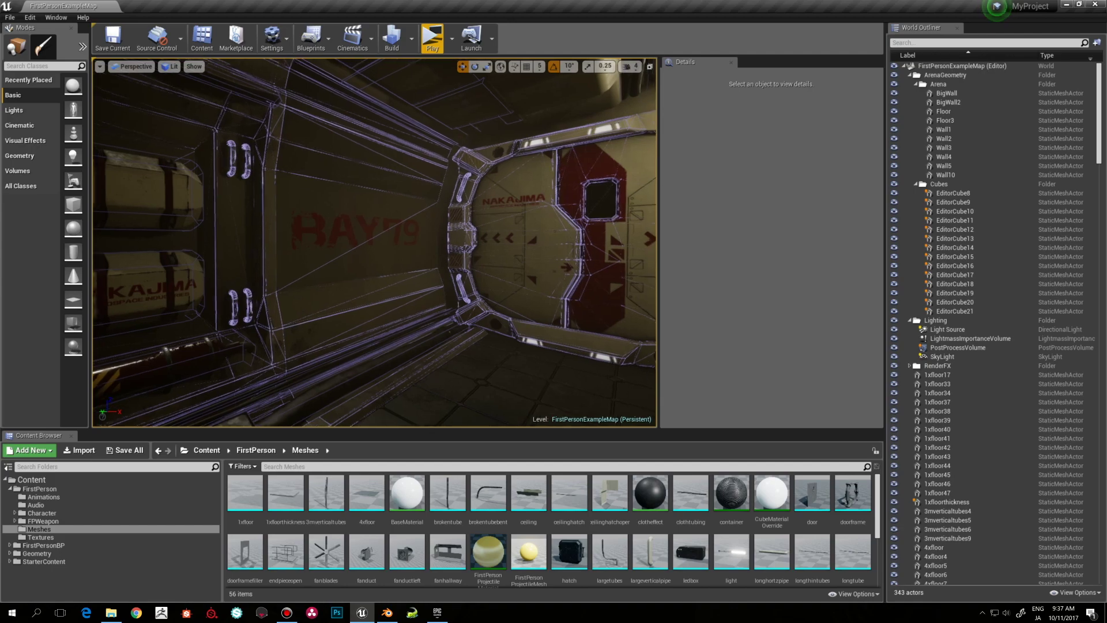
right_click_drag(261, 327, 289, 323)
Open the ceiling mesh of a ceiling section near the bay door in its mesh editor, inspect its underside, and close the editor.
left_click(331, 297)
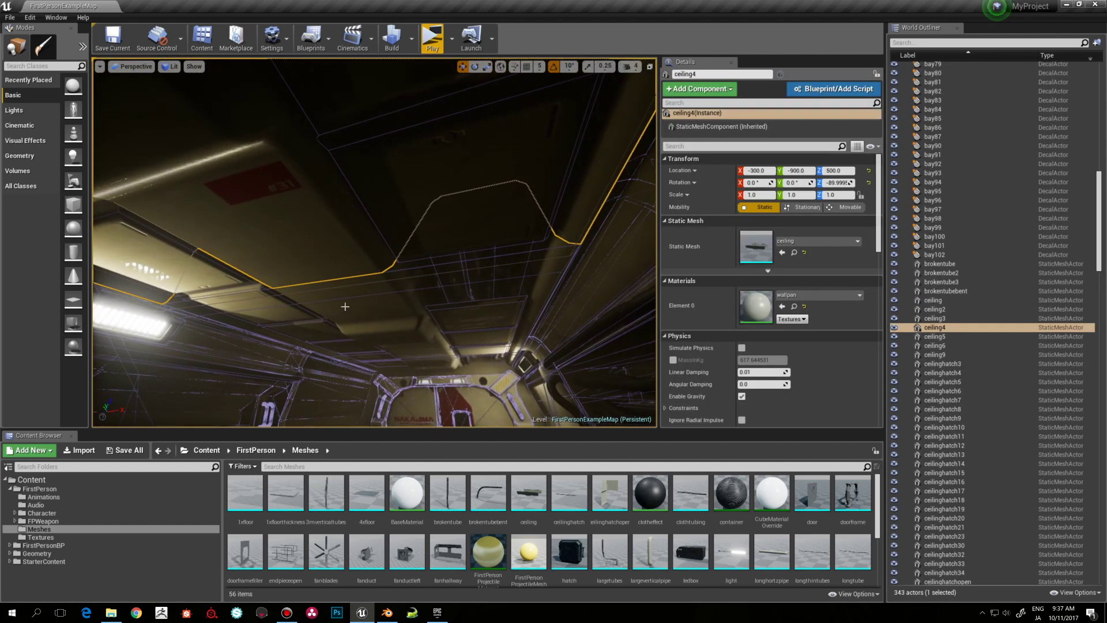
right_click_drag(402, 329, 402, 330)
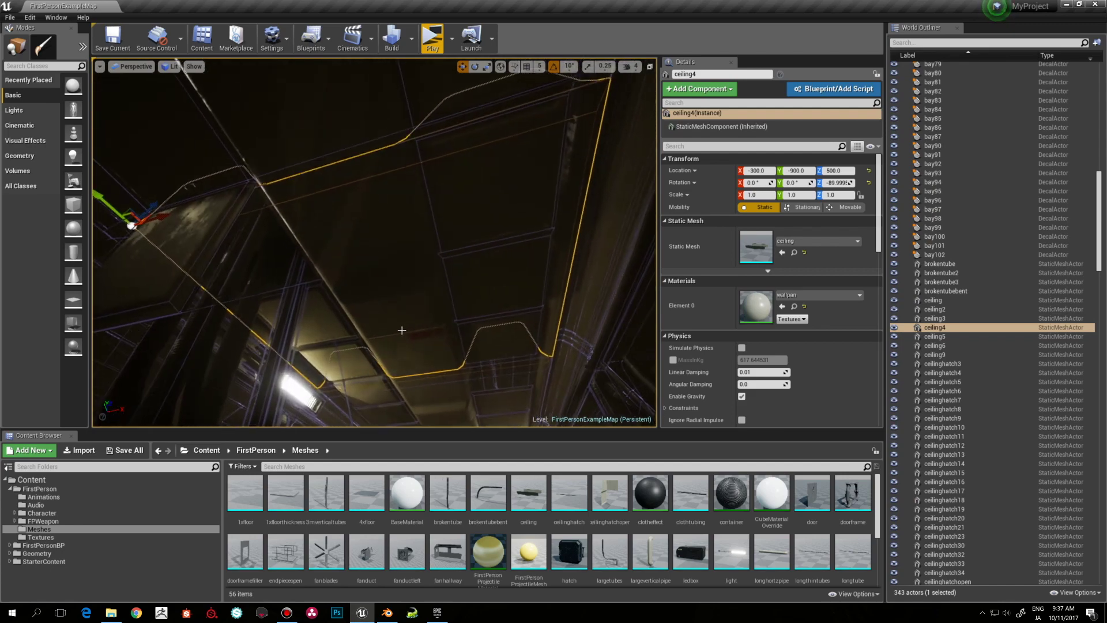
left_click(411, 320)
right_click_drag(426, 384, 430, 211)
left_click(430, 208)
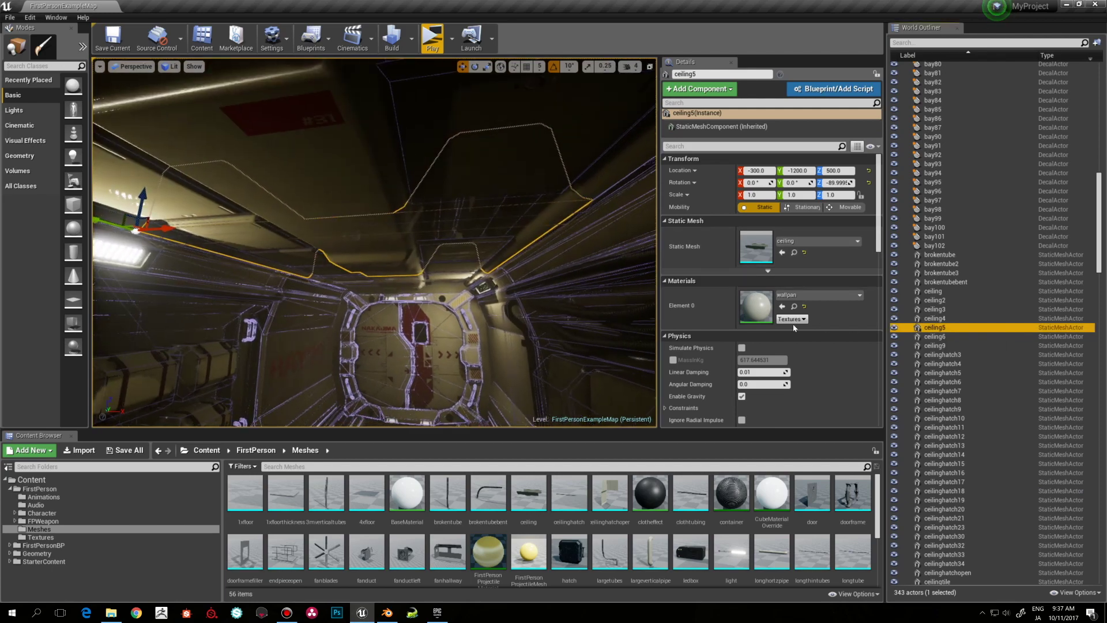
double_click(750, 246)
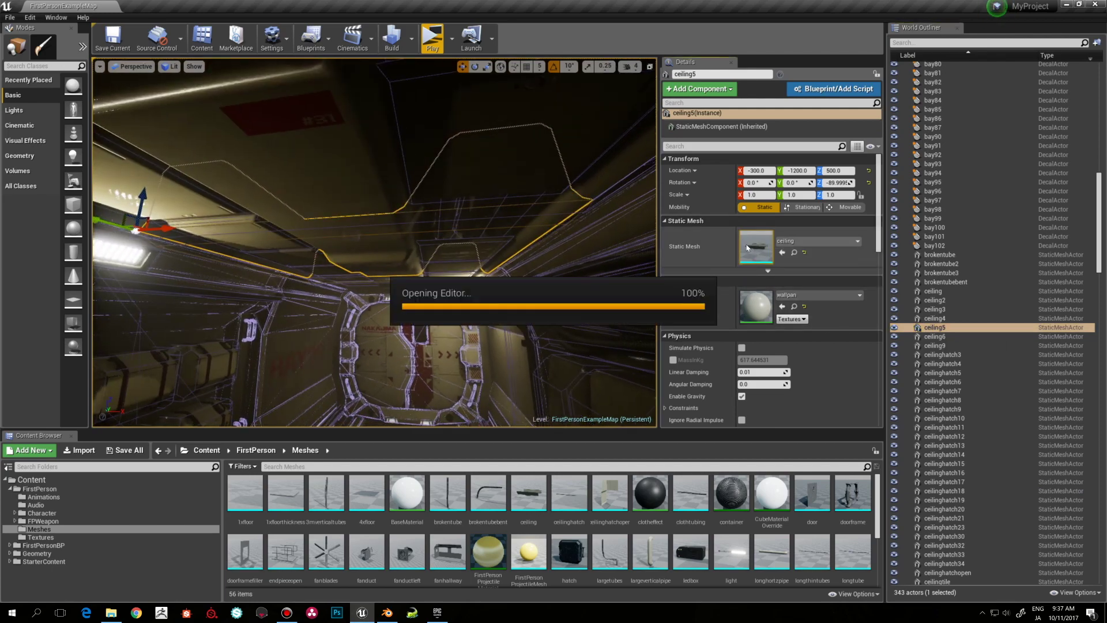
left_click_drag(589, 455, 398, 11)
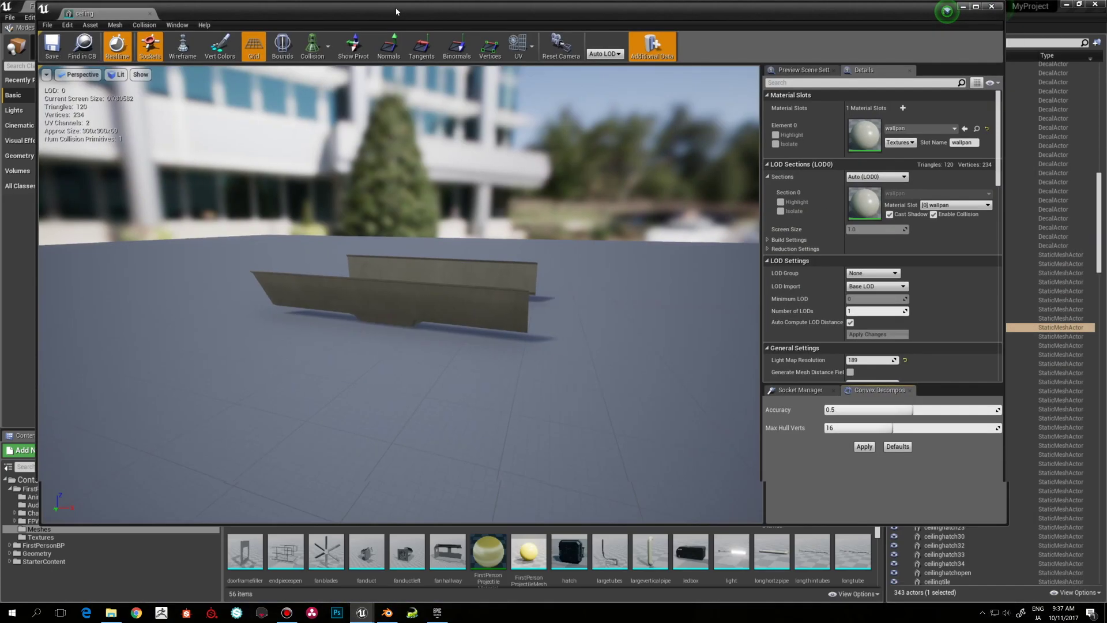
right_click_drag(398, 293, 442, 258)
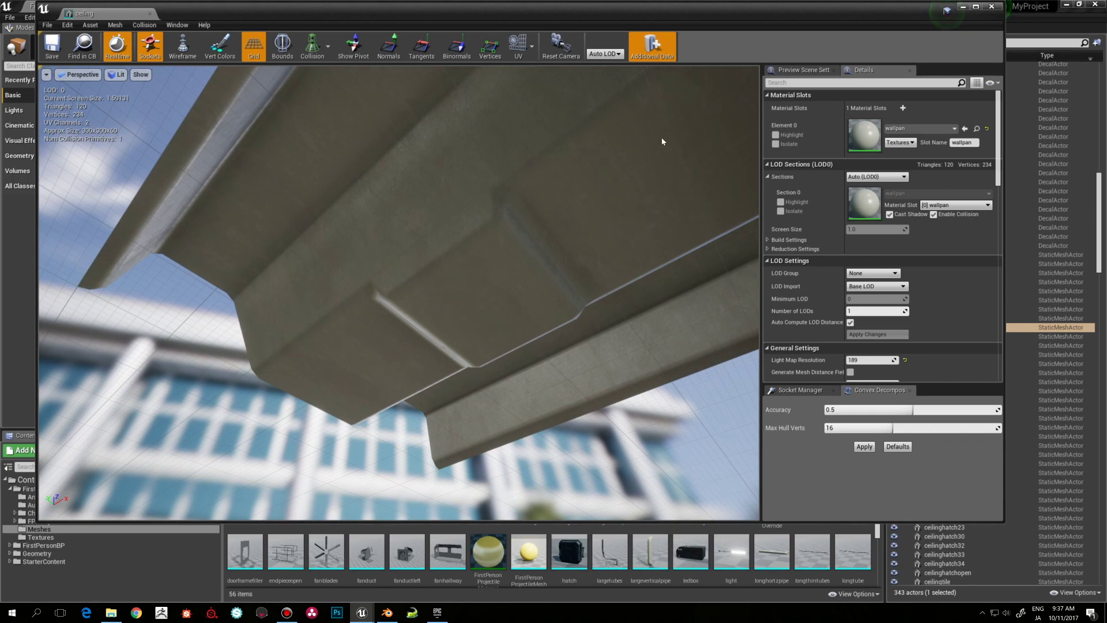
left_click(991, 7)
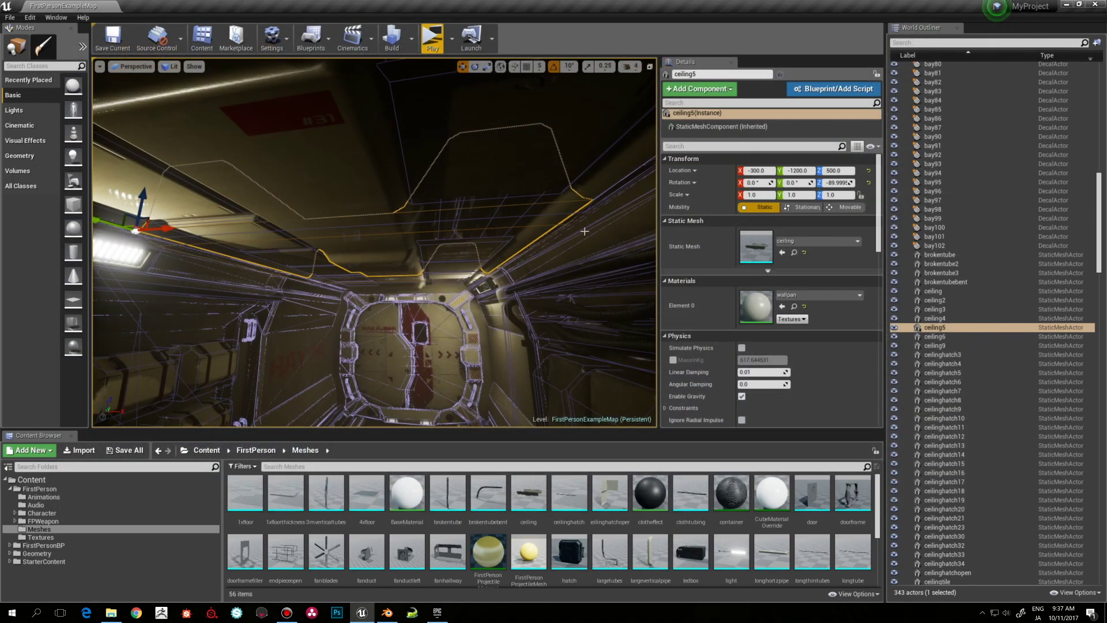
Examine the collision outlines along the corridor, around the bay door and on the computer terminal.
mouse_move(375, 242)
right_mouse_down()
mouse_move(357, 213)
mouse_move(387, 219)
mouse_move(461, 150)
mouse_move(519, 167)
mouse_move(559, 271)
mouse_move(508, 248)
mouse_move(242, 219)
mouse_move(179, 216)
mouse_move(167, 228)
mouse_move(170, 253)
mouse_move(385, 226)
right_mouse_up()
key("w")
key("s")
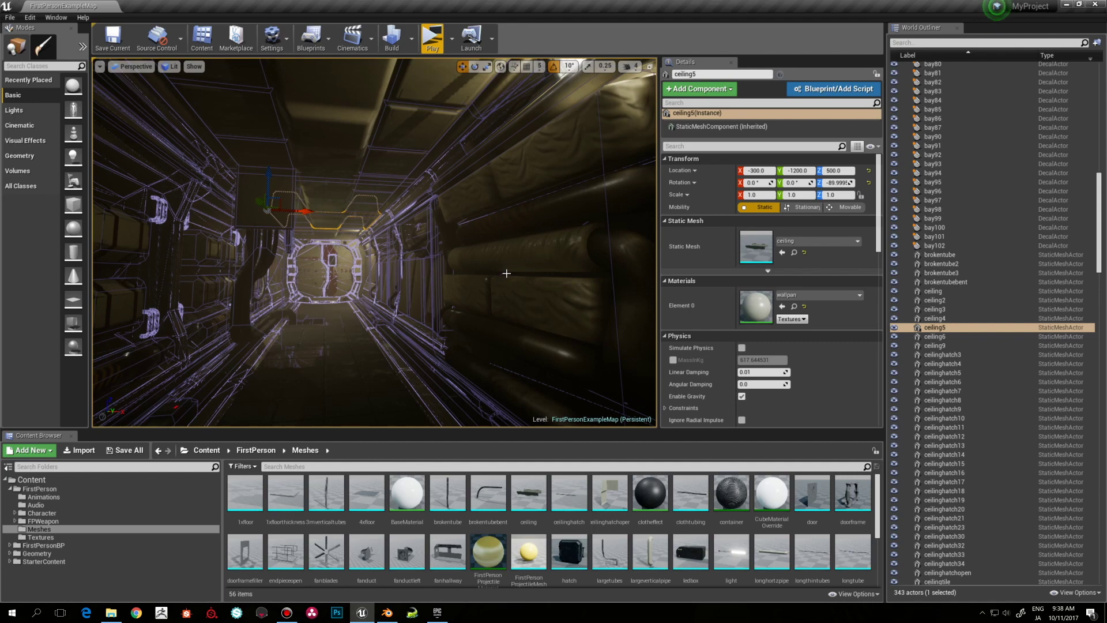
right_click_drag(374, 242, 432, 254)
key("w")
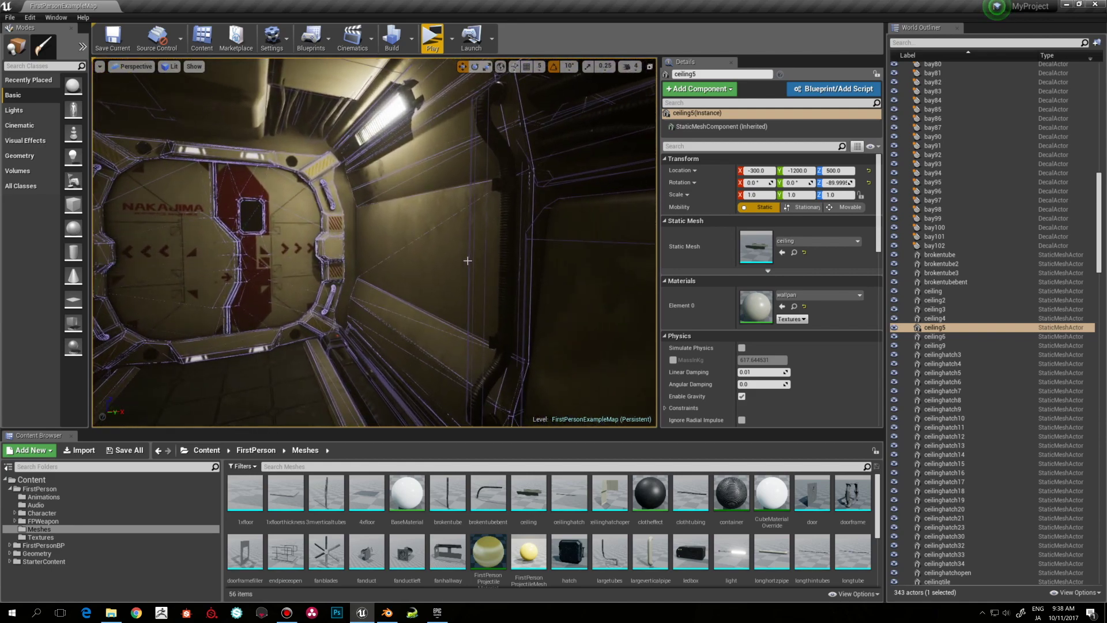
key("a")
right_click_drag(375, 242, 479, 253)
key("w")
key("w")
key("s")
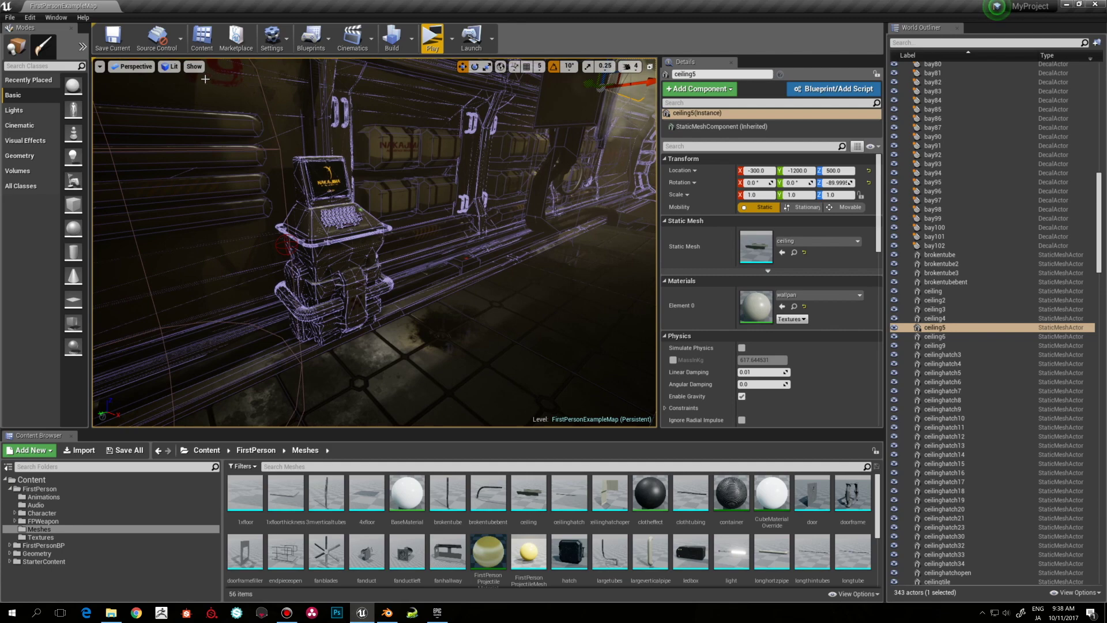
Turn off the Collision show flag in the viewport.
left_click(193, 67)
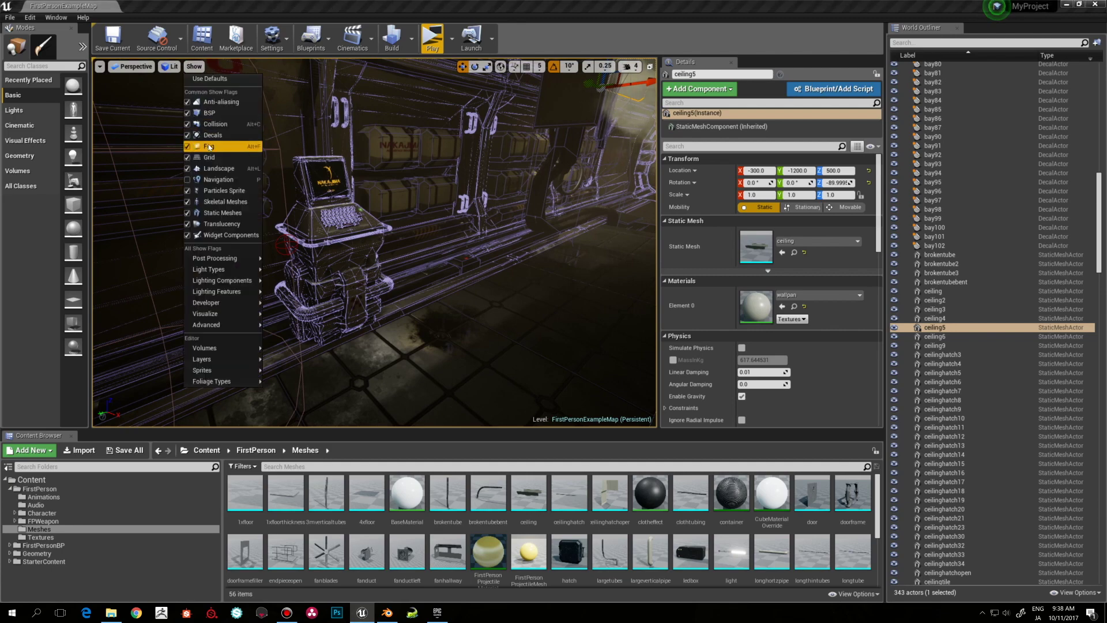
left_click(214, 124)
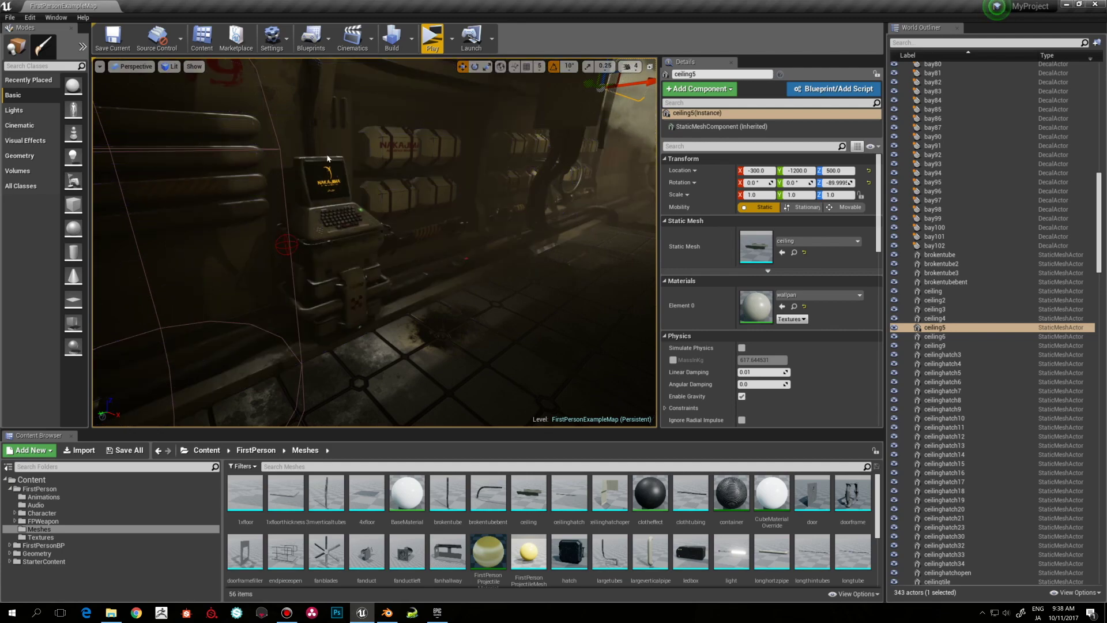
right_click(297, 170)
Play the level in the standalone preview and examine the computer terminal from several sides, plus the corridor and bay door.
left_click(432, 38)
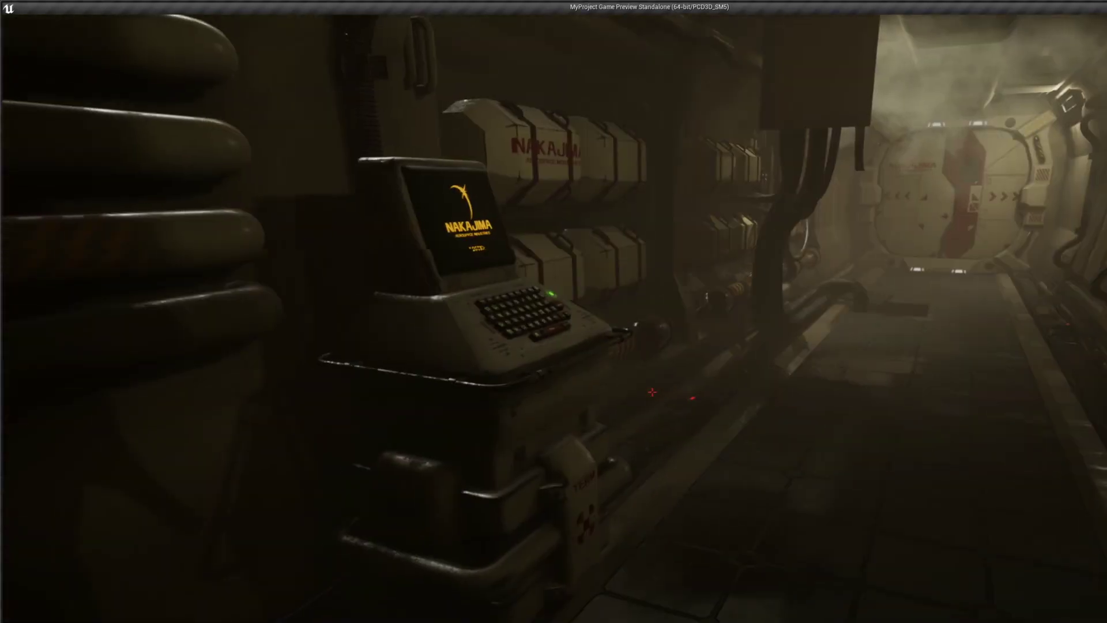
key("w")
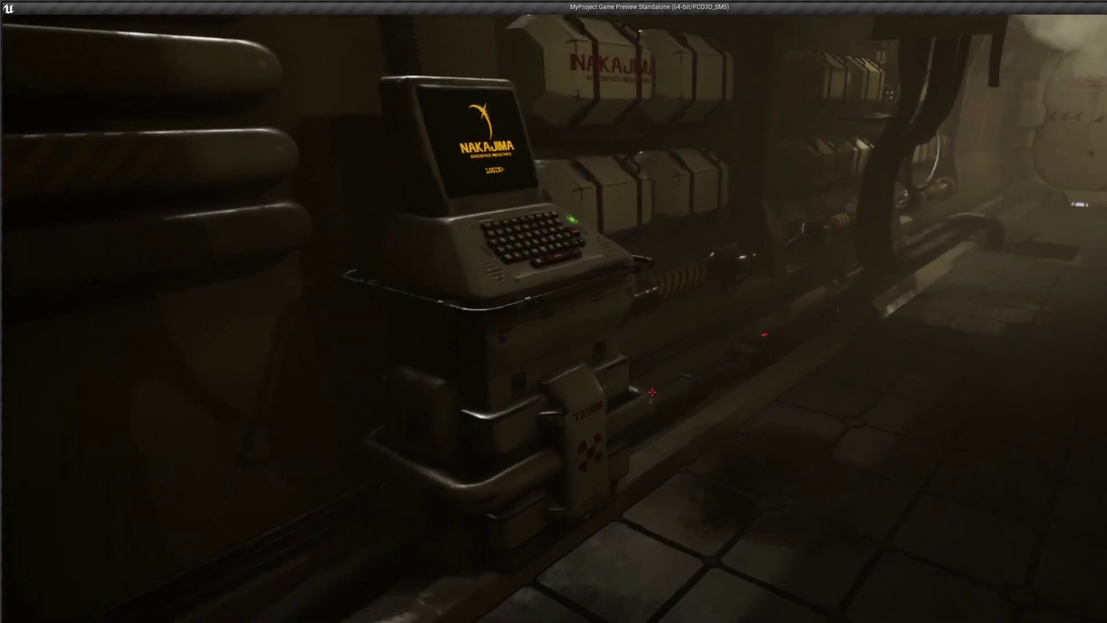
key("w")
key("w")
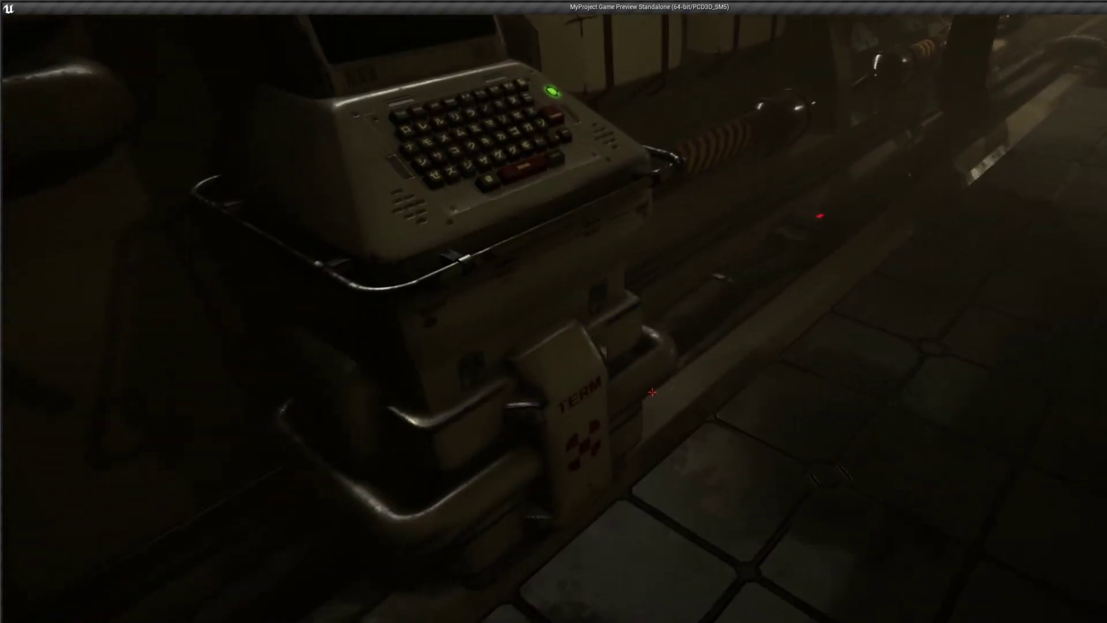
key("s")
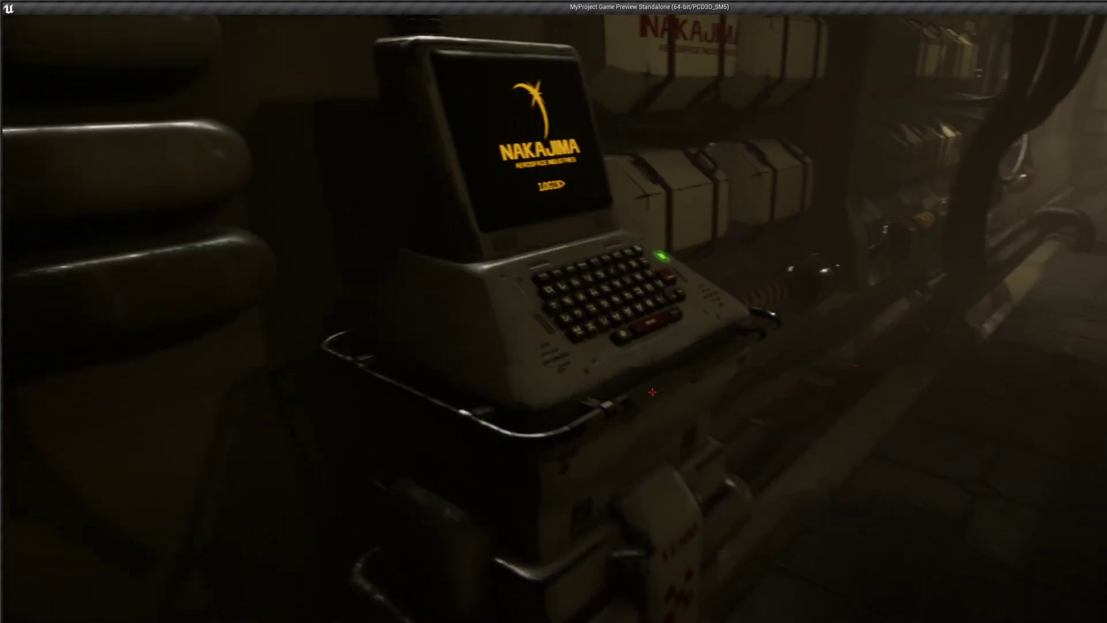
key("s")
key("w")
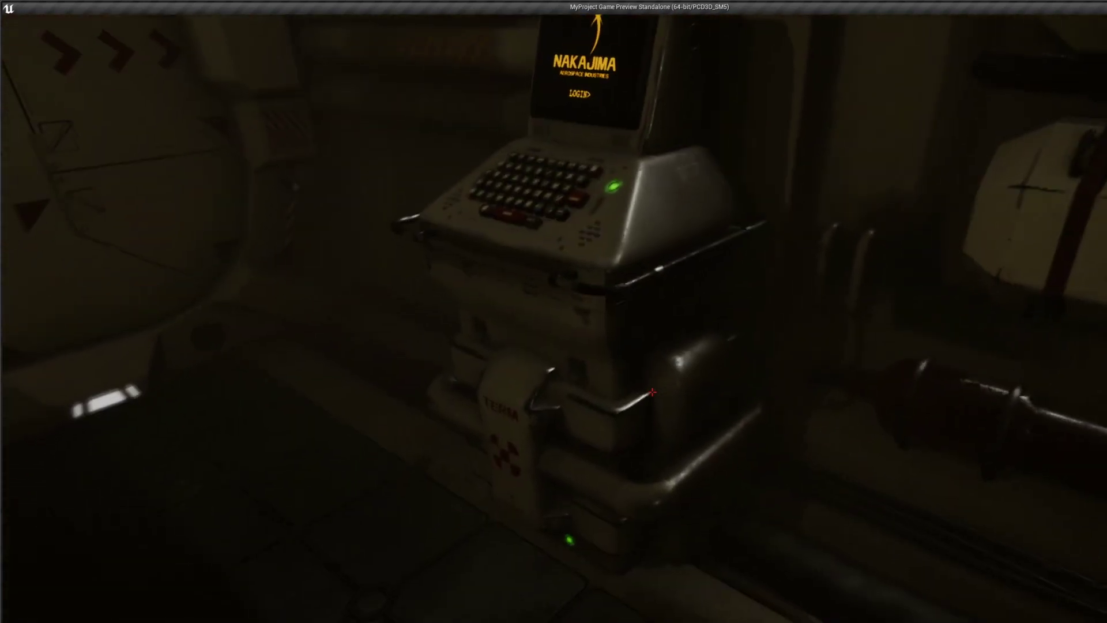
key("s")
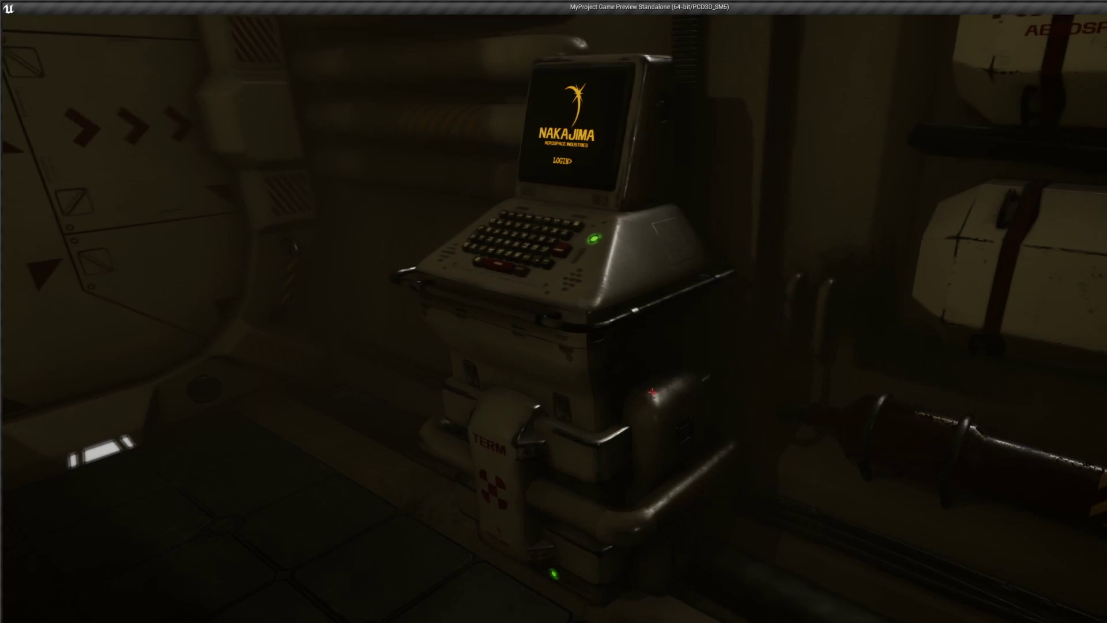
key("a")
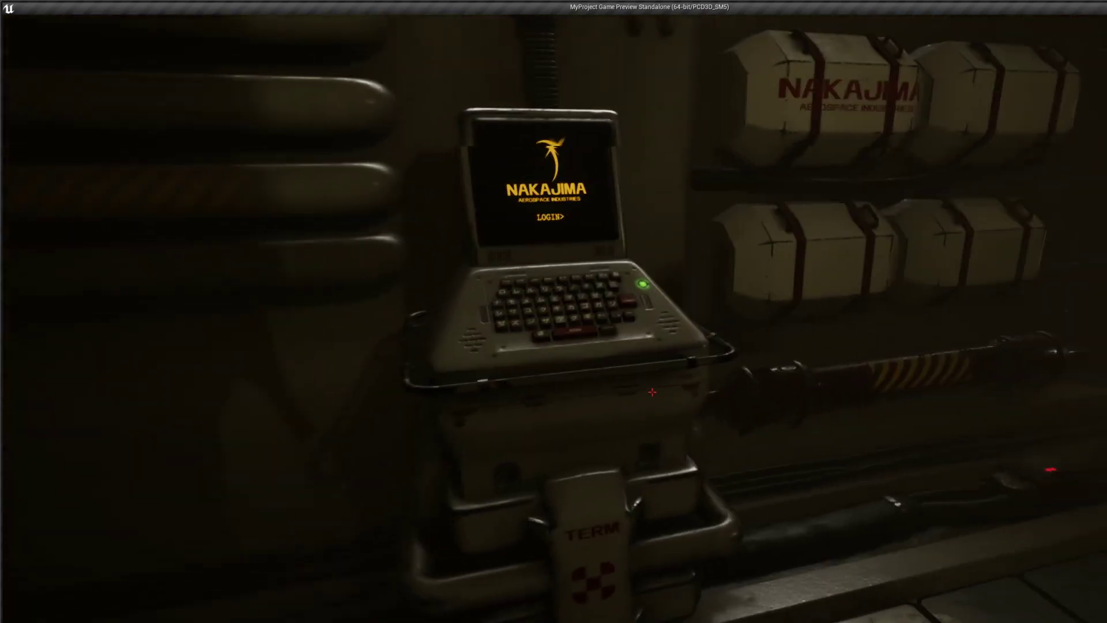
key("d")
key("d")
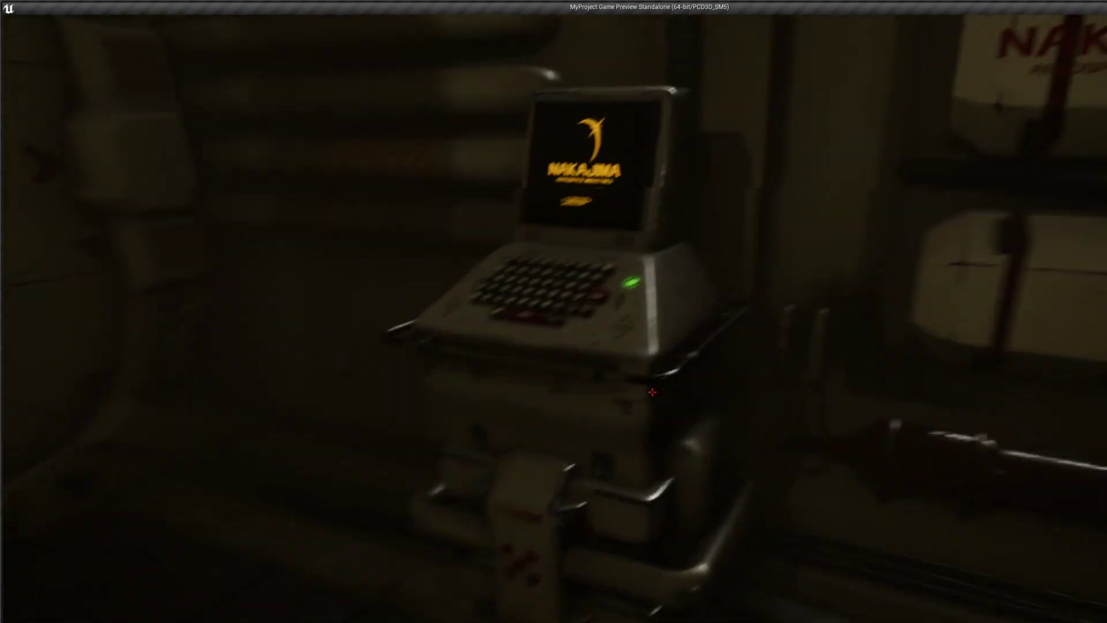
key("s")
key("a")
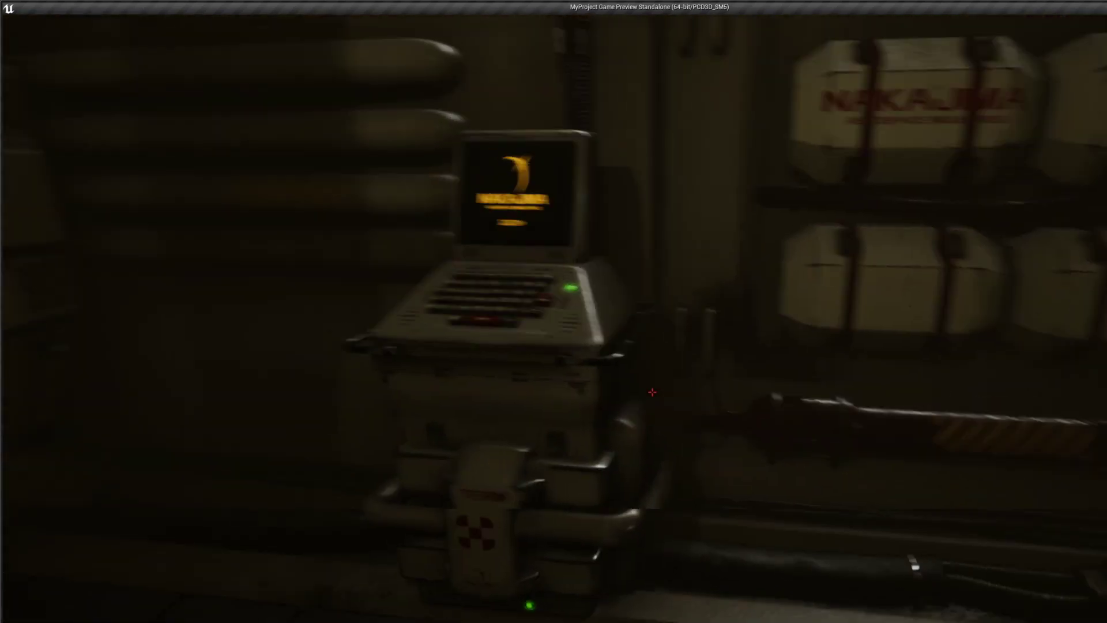
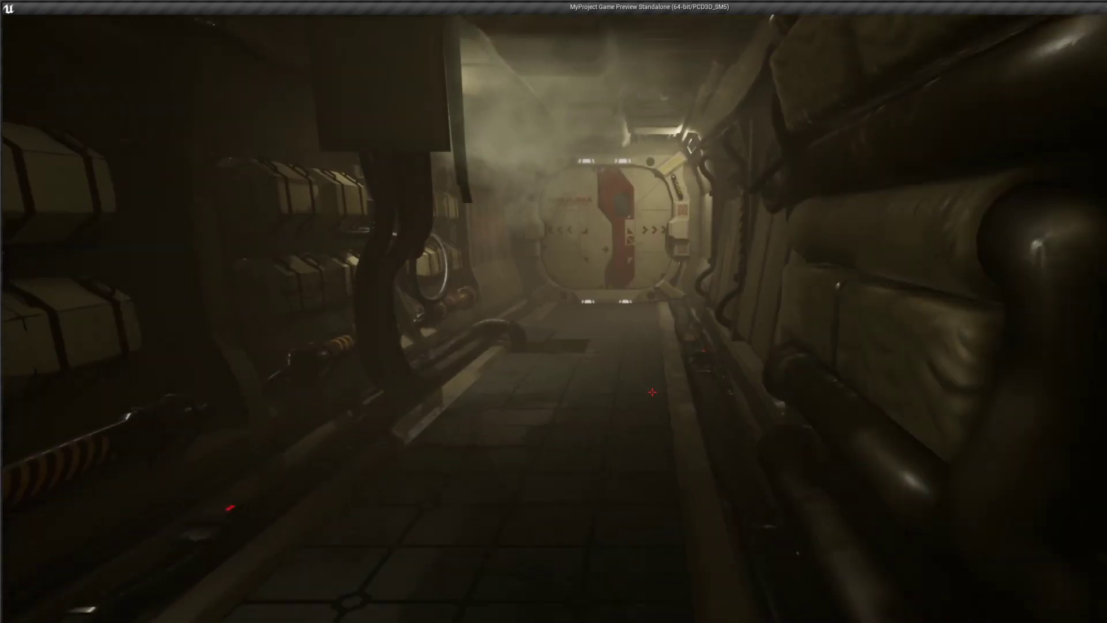
key("w")
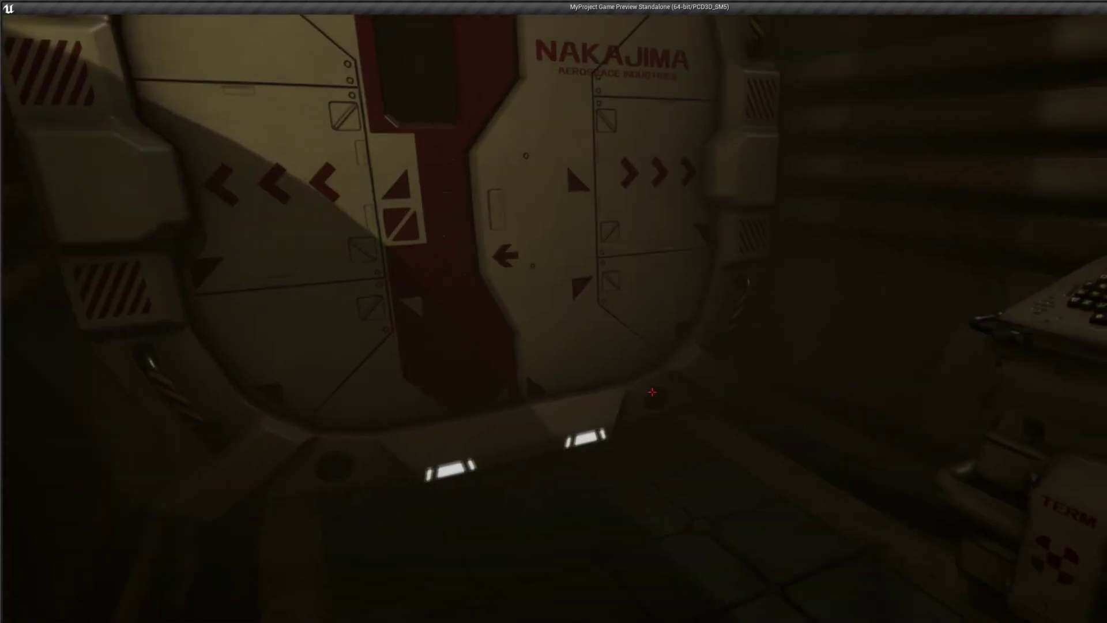
Examine the Nakajima bay door and its frame from several distances in the game preview.
key("s")
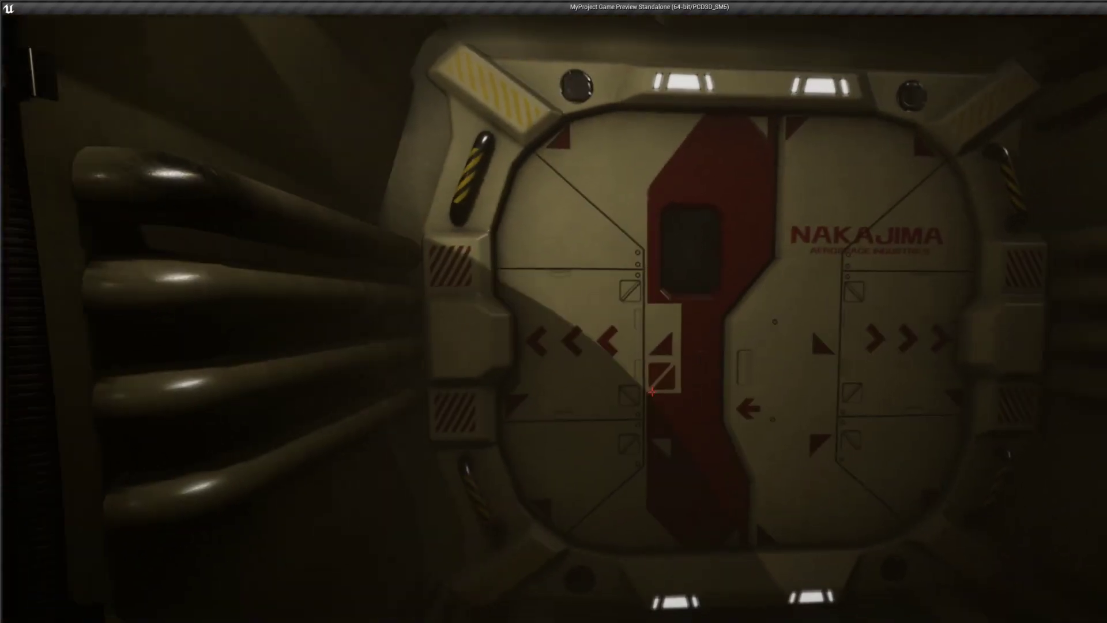
key("a")
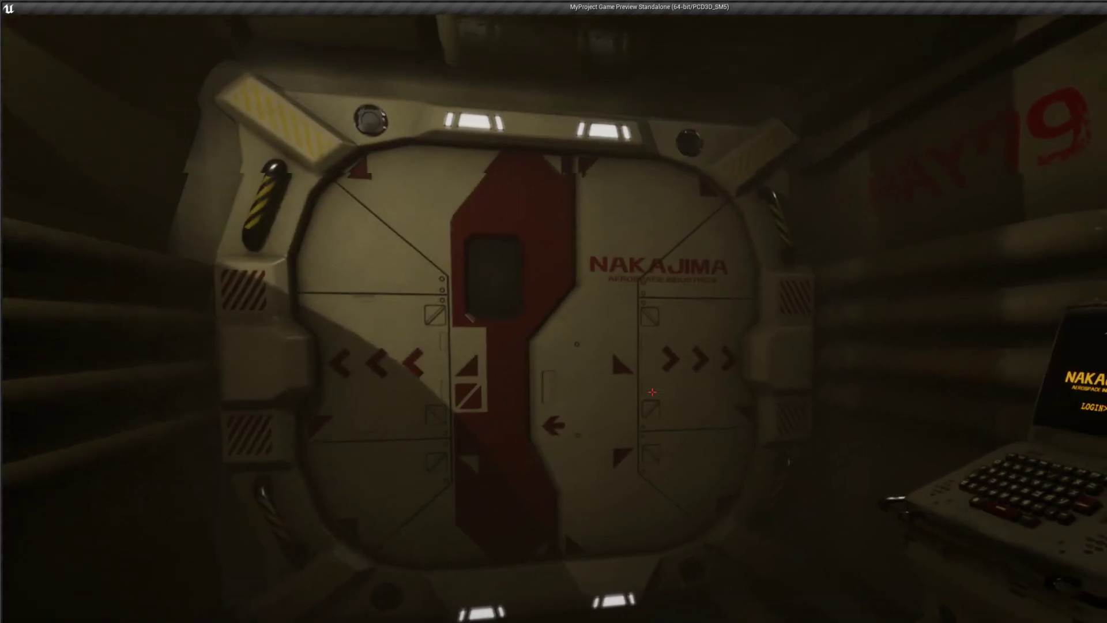
key("w")
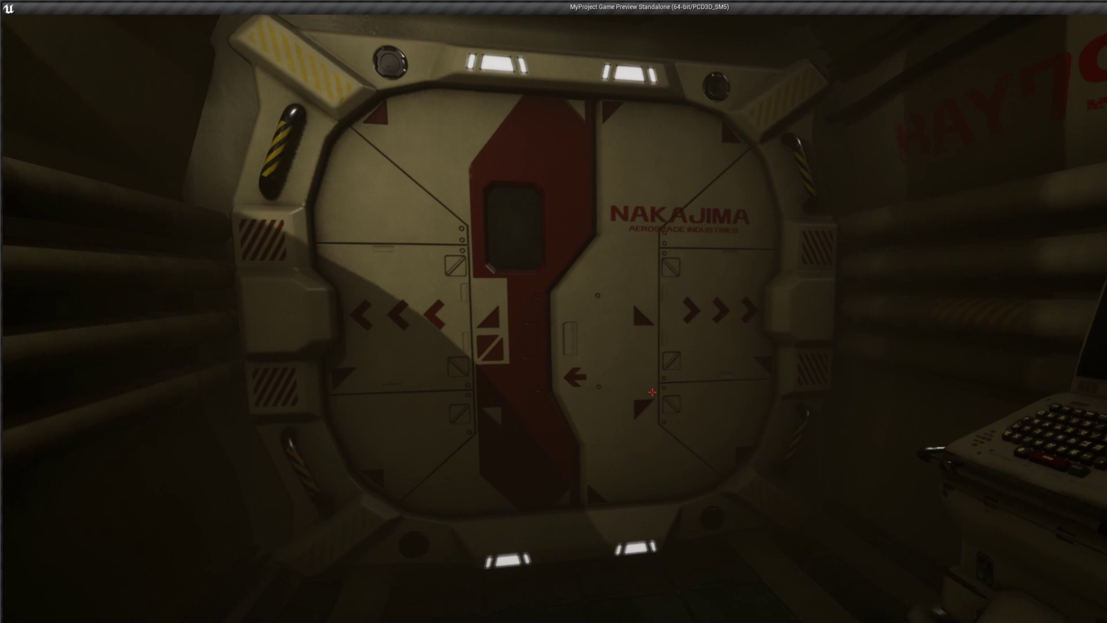
key("w")
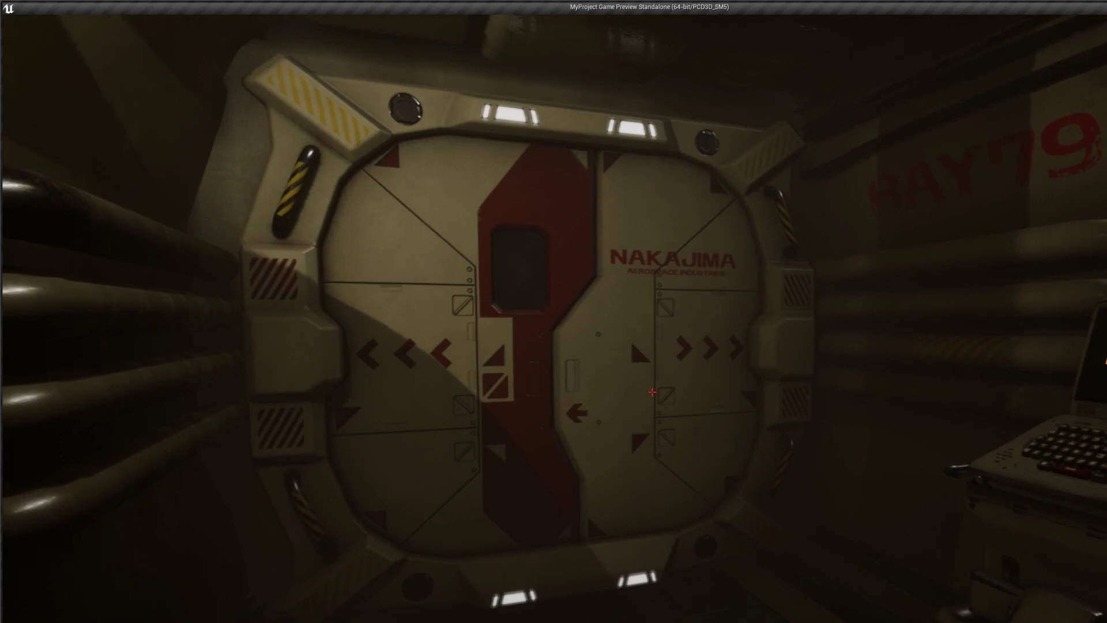
key("w")
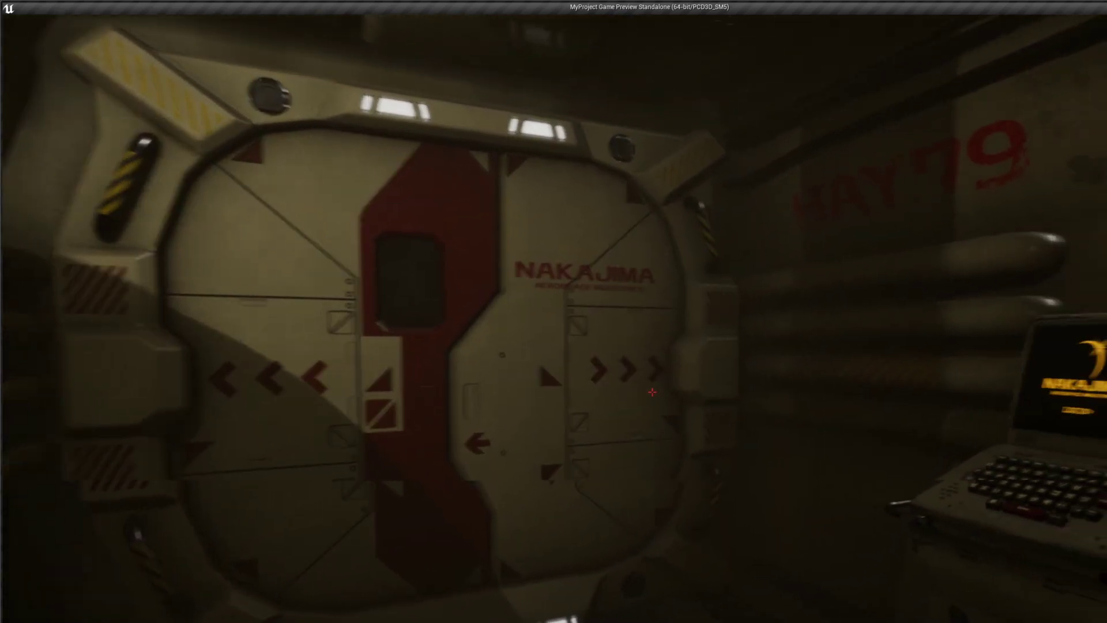
key("w")
key("s")
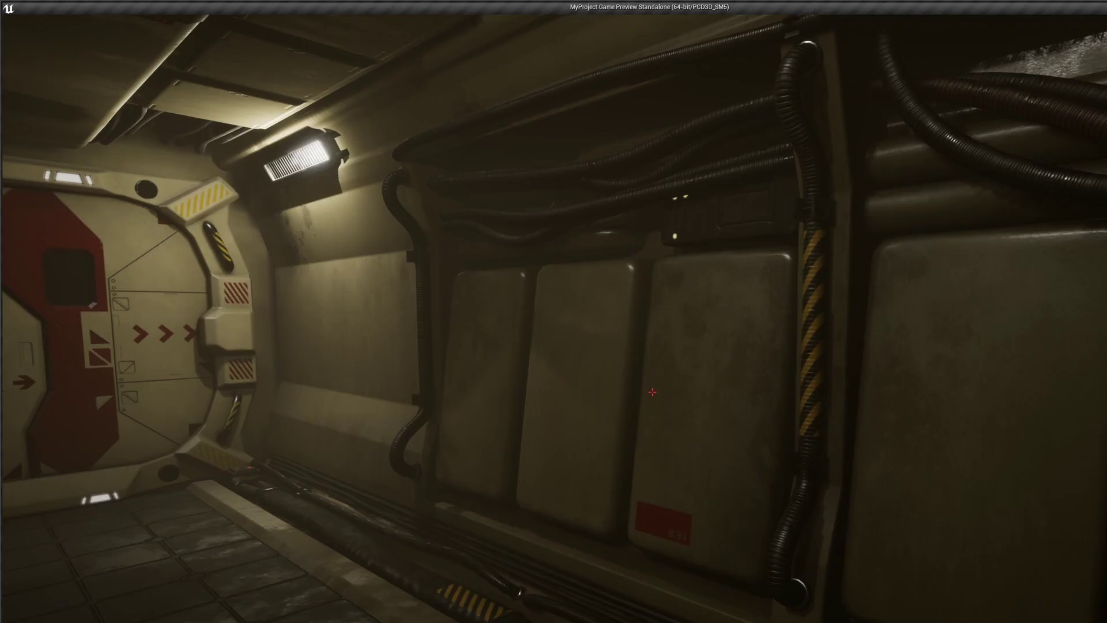
Examine the padded wall panels, cables and ceiling lamp along the corridor wall beside the bay door.
key("d")
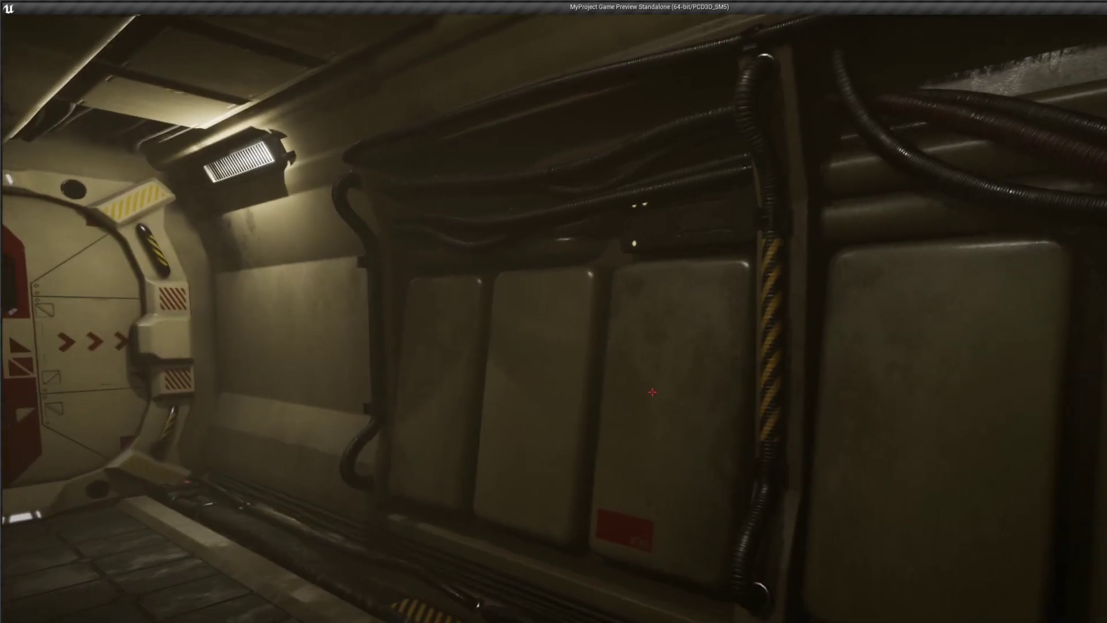
key("a")
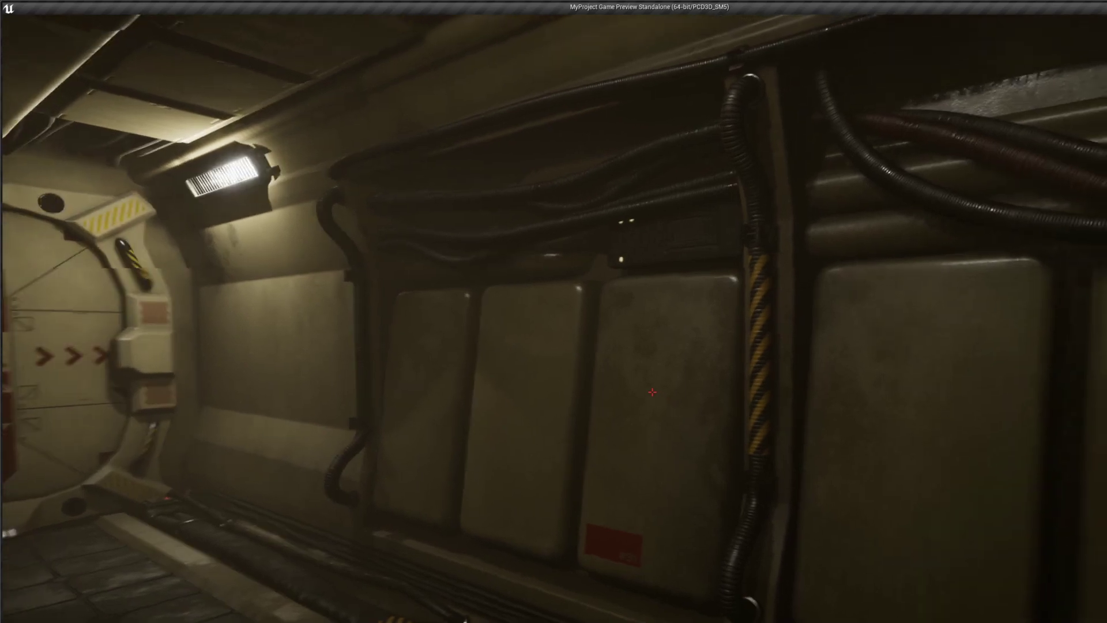
key("d")
key("d")
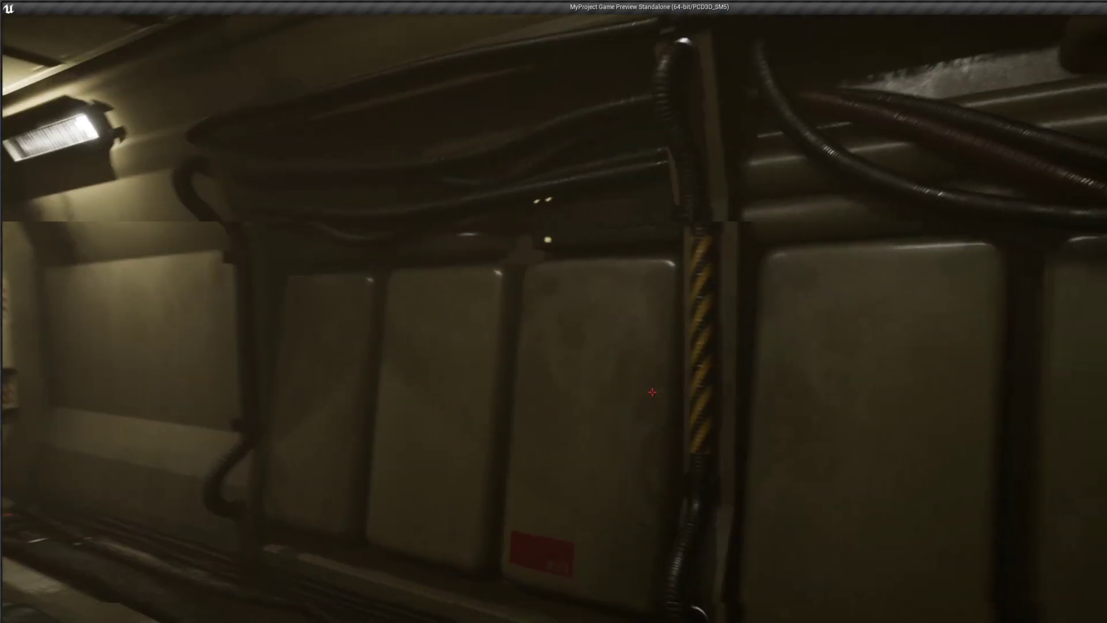
key("a")
key("a")
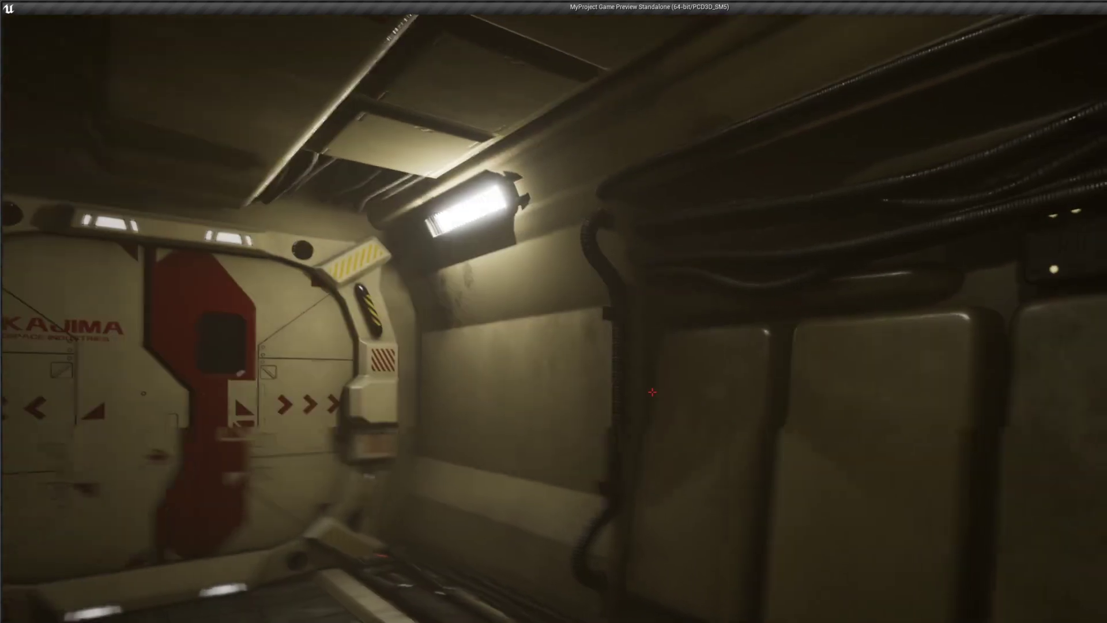
key("w")
key("a")
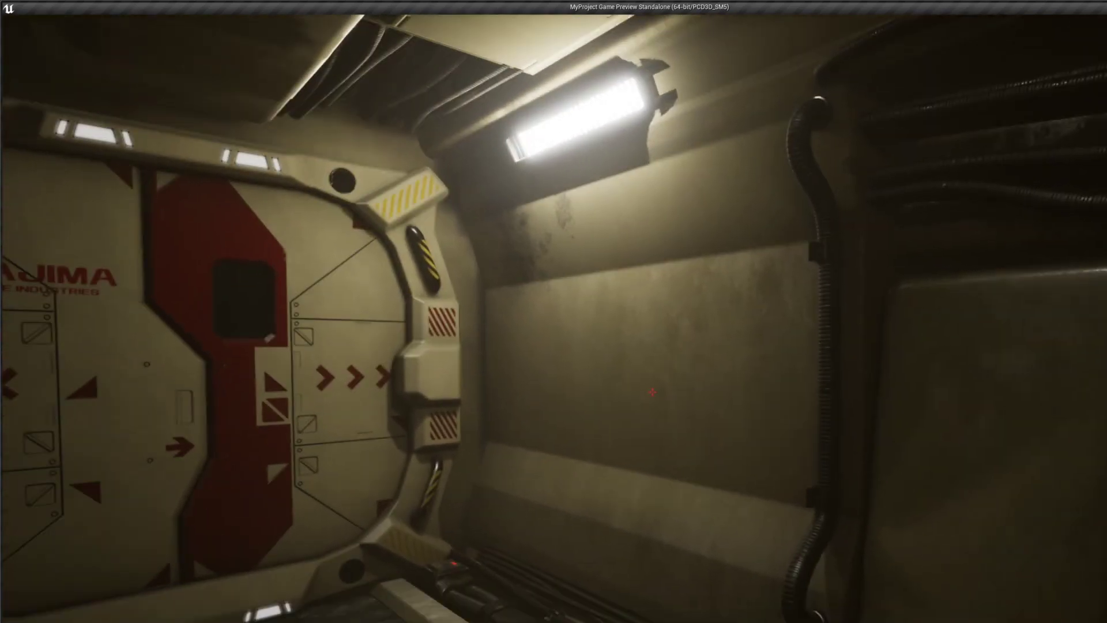
key("w")
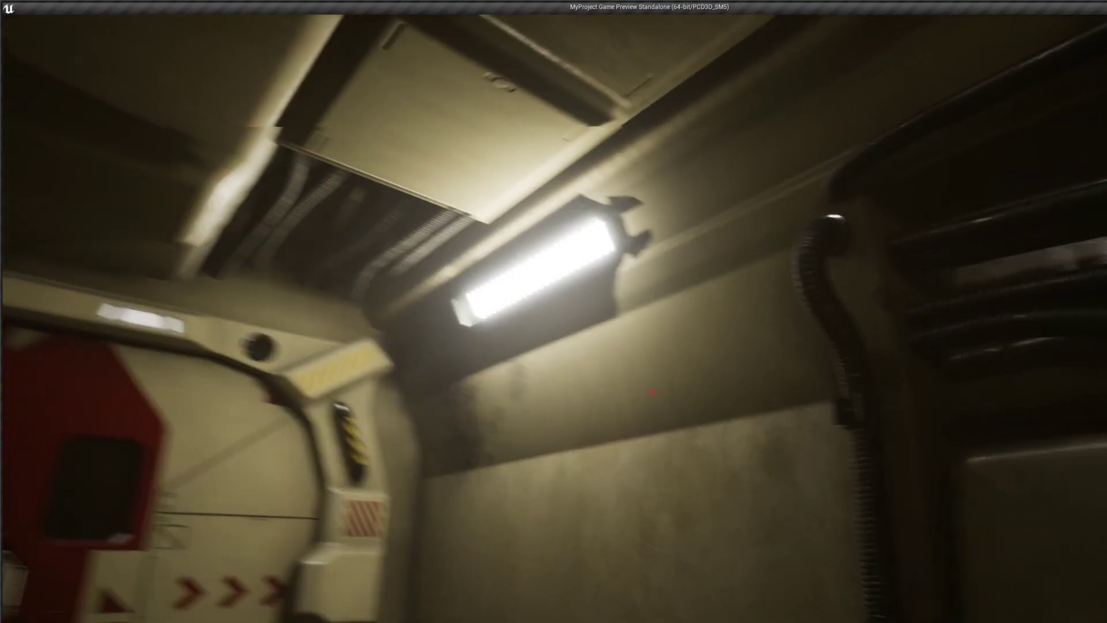
key("s")
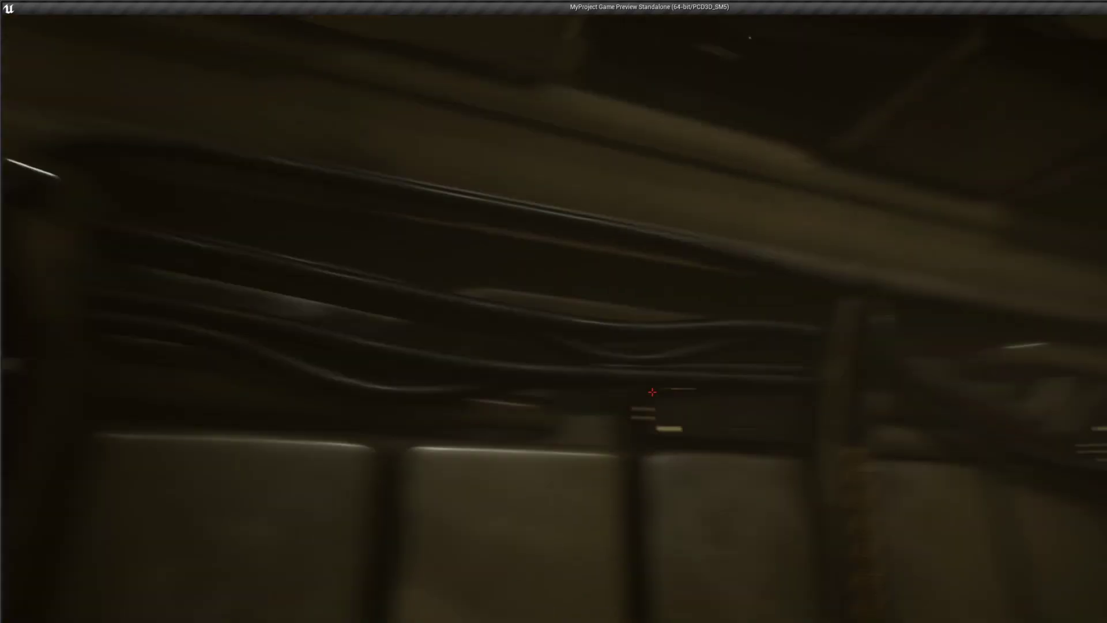
mouse_move(652, 392)
key("w")
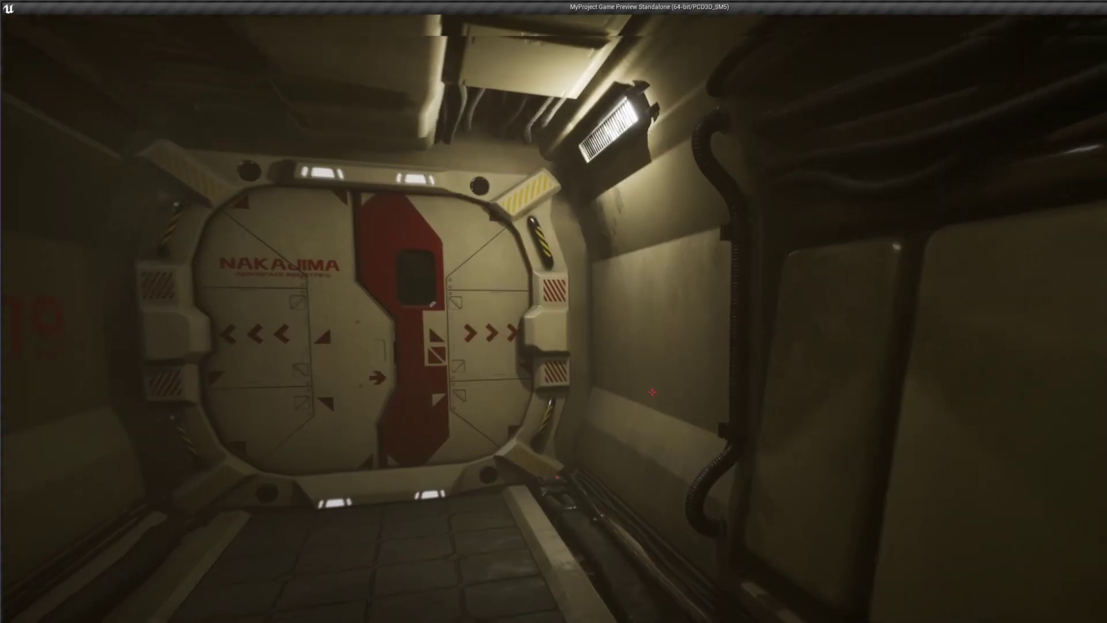
Inspect the strapped storage containers, hanging cables and wall lamp on the opposite side of the corridor.
key("s")
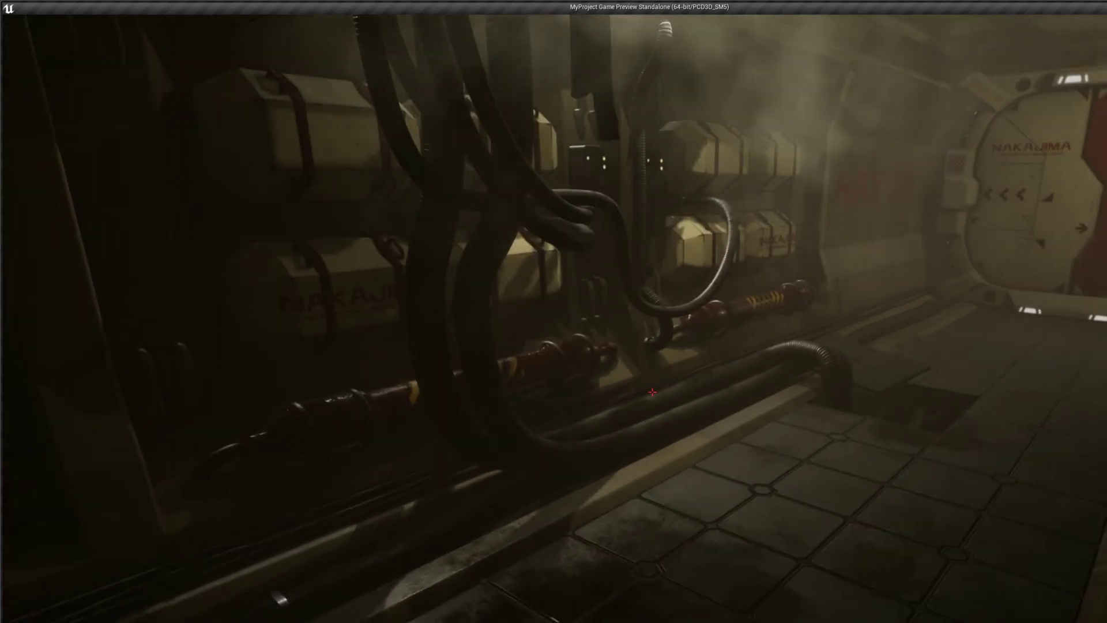
key("d")
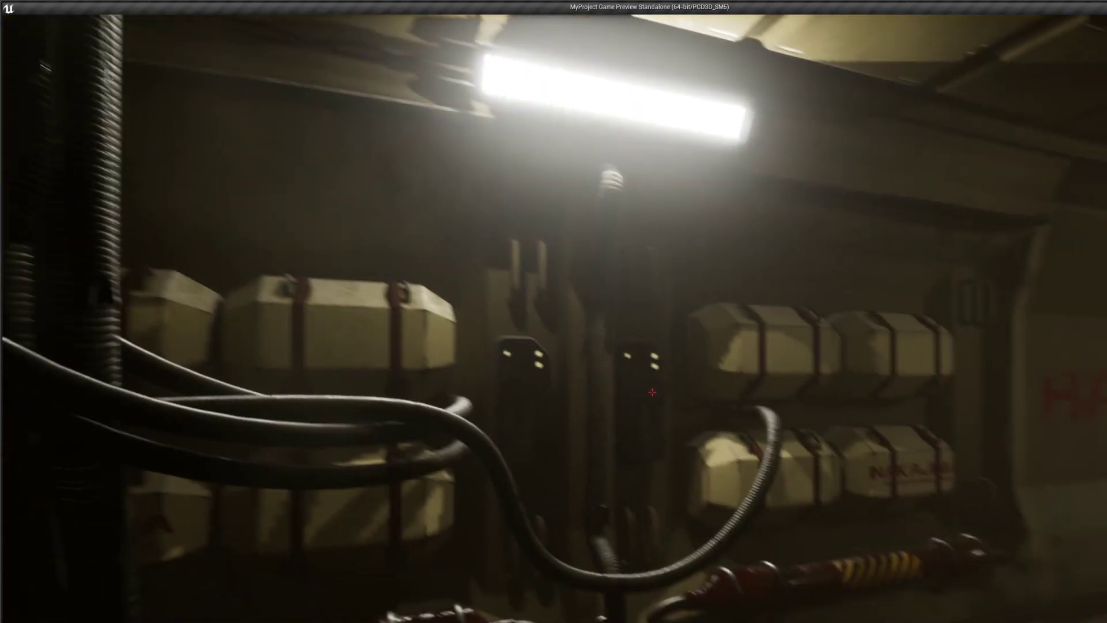
key("w")
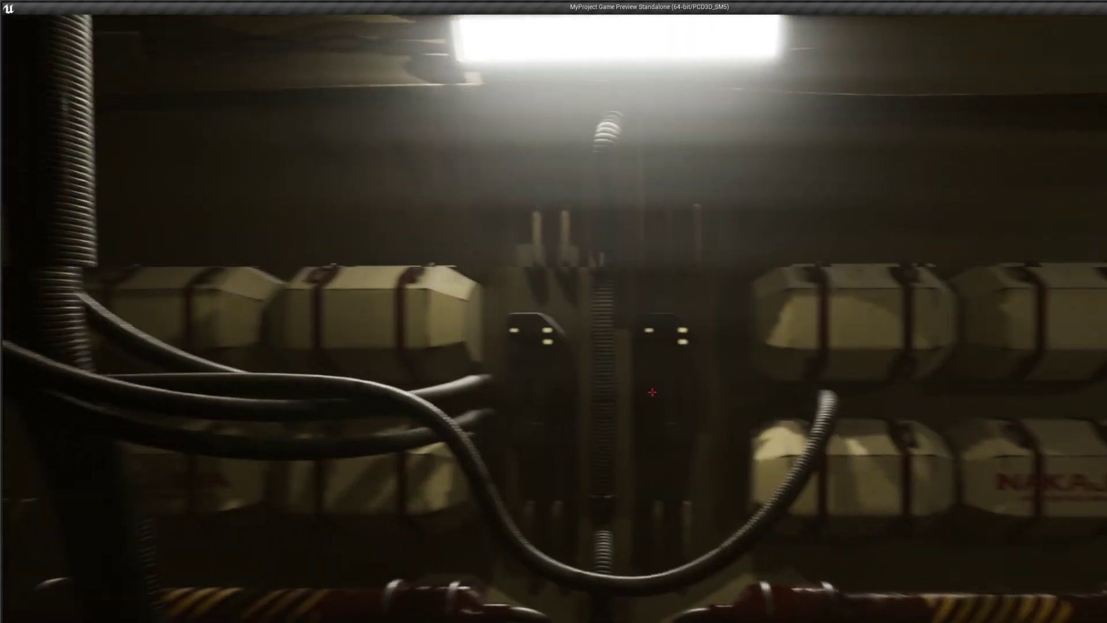
key("w")
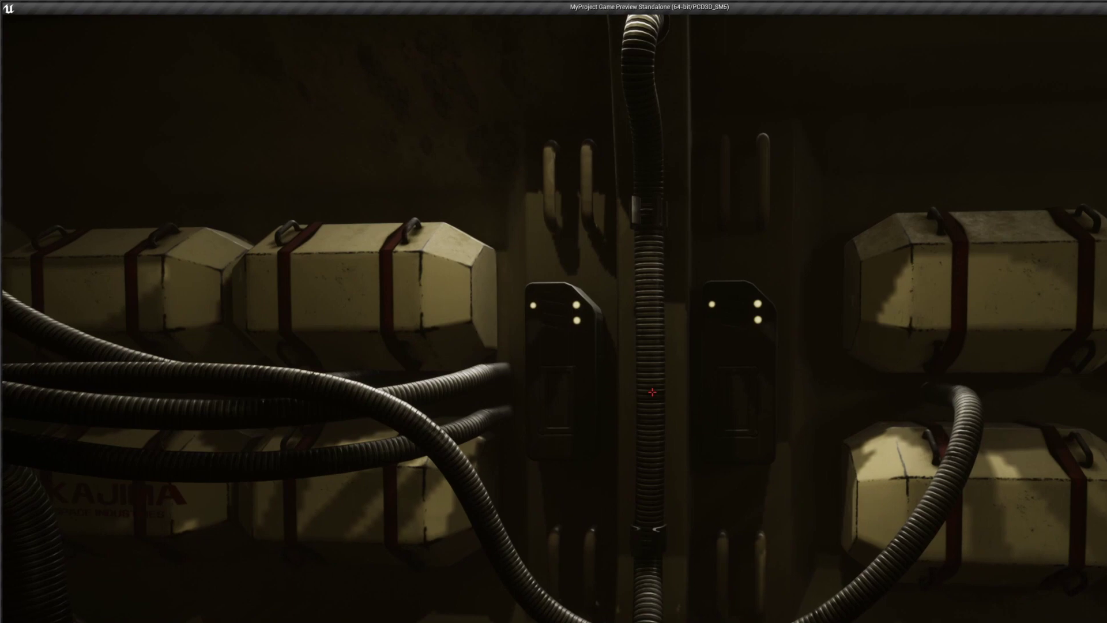
key("s")
key("d")
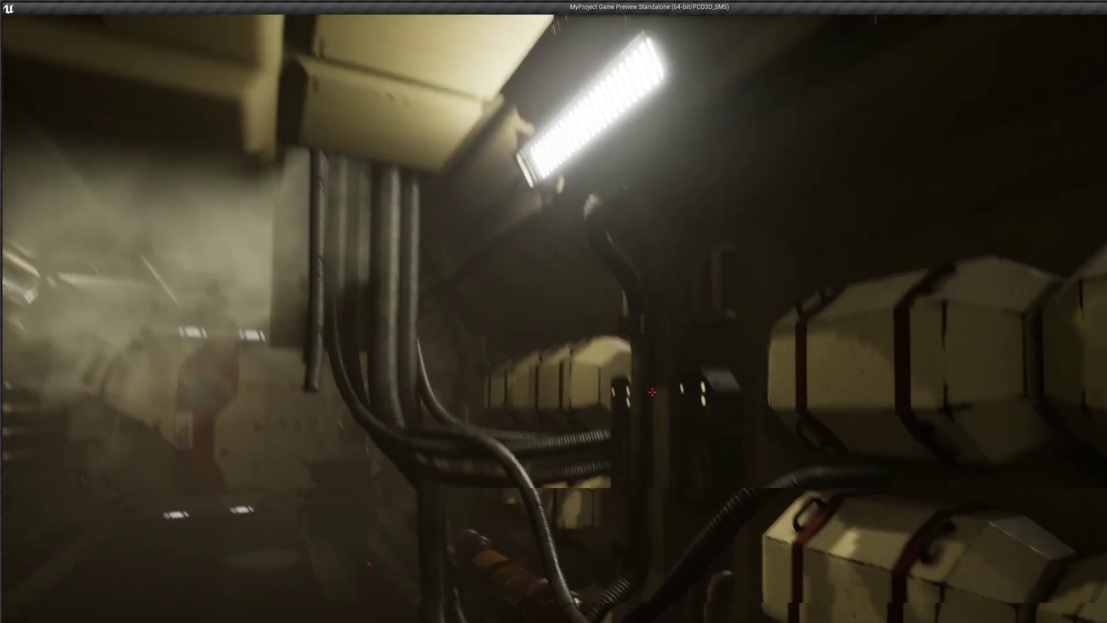
key("s")
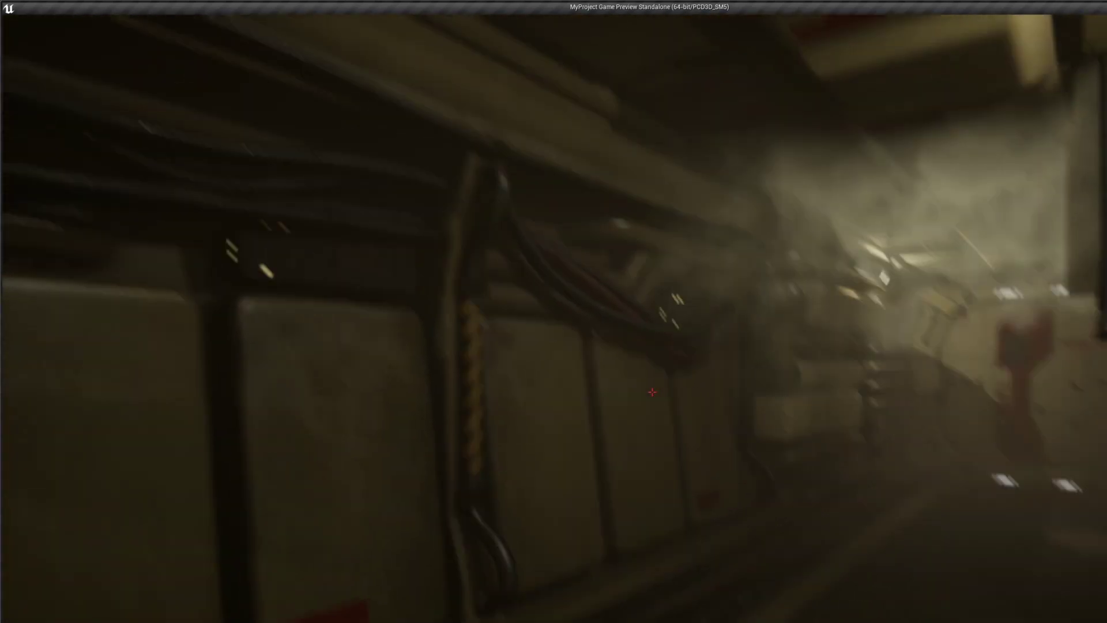
Examine the wall hoses, drifting steam and full length of the corridor, and end the game preview.
key("w")
key("w")
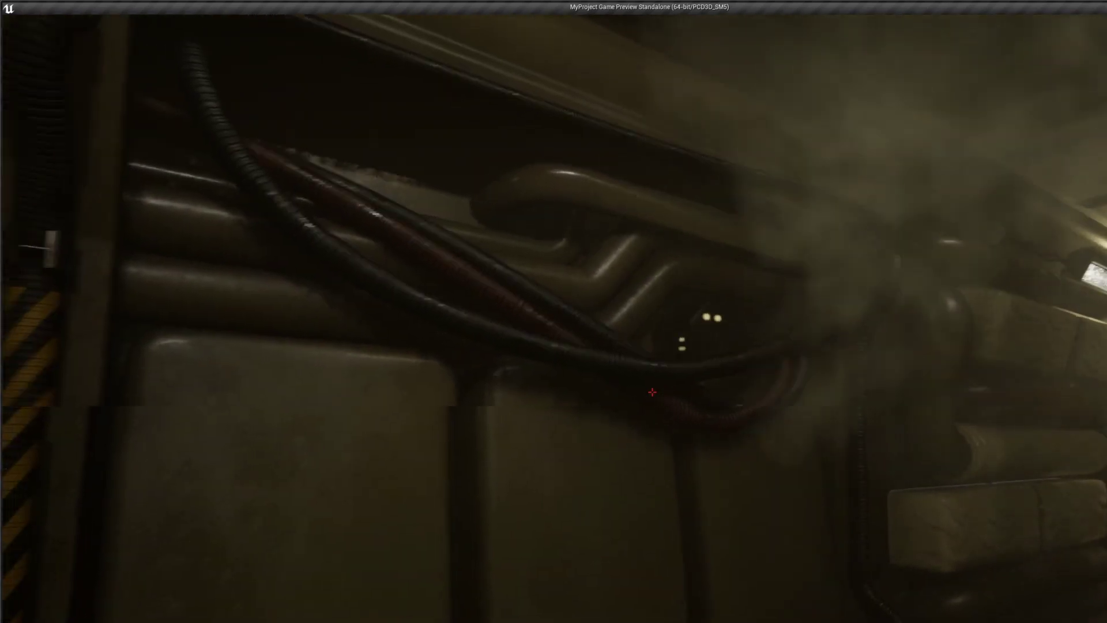
key("s")
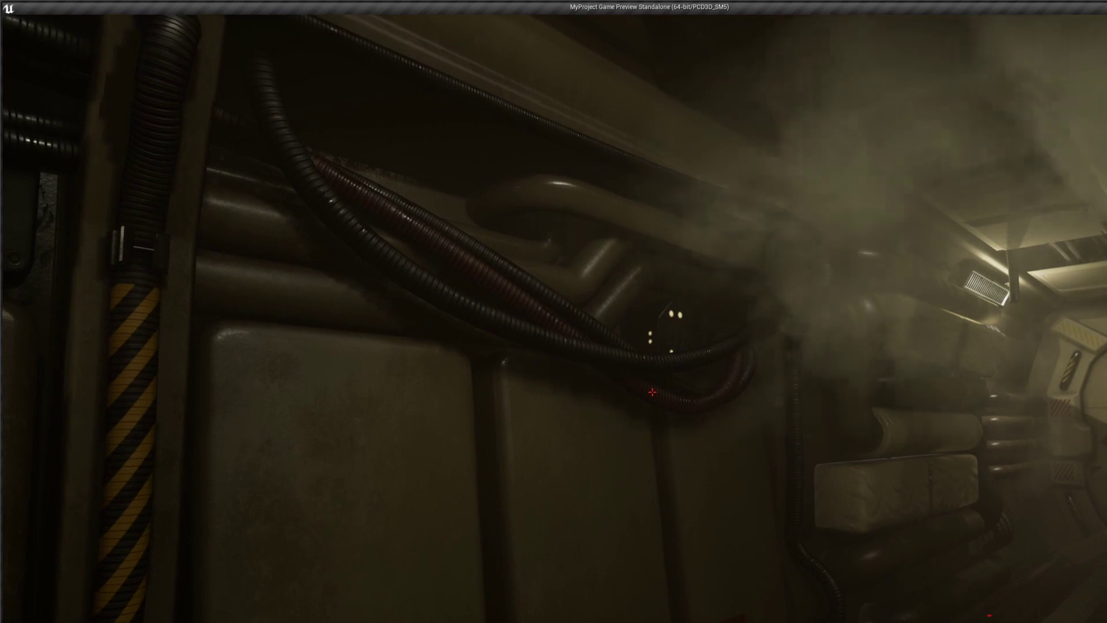
key("d")
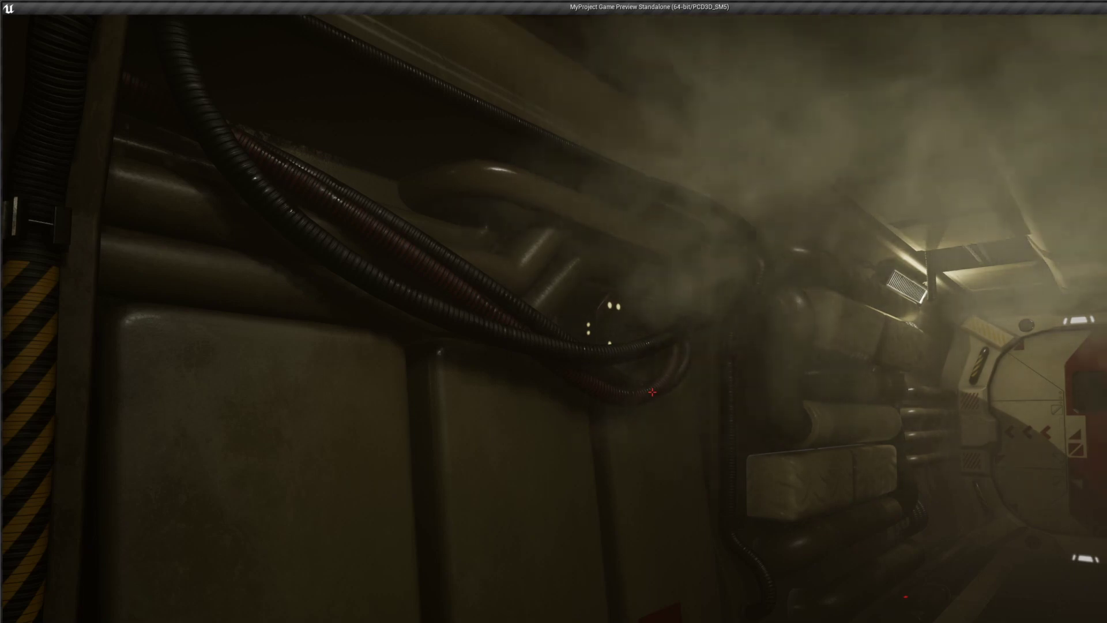
key("d")
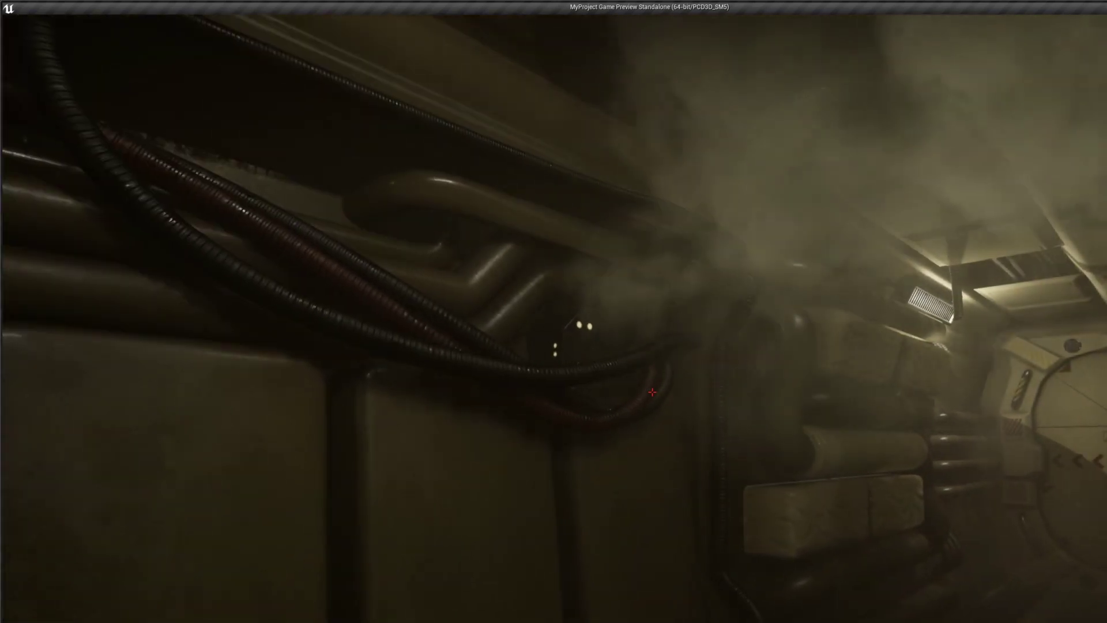
key("a")
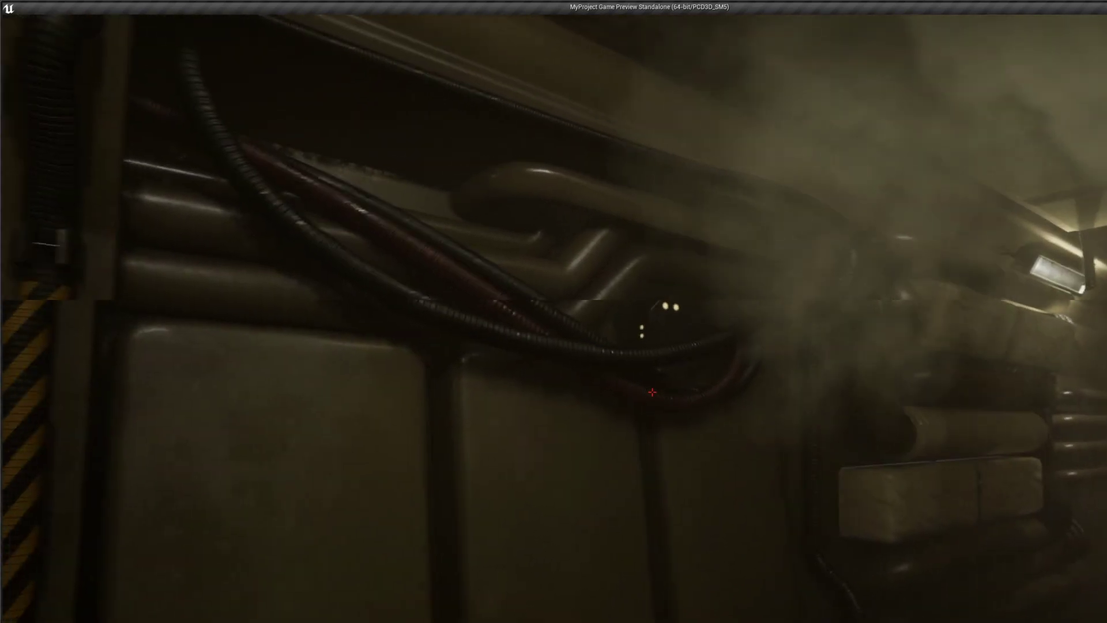
key("s")
key("a")
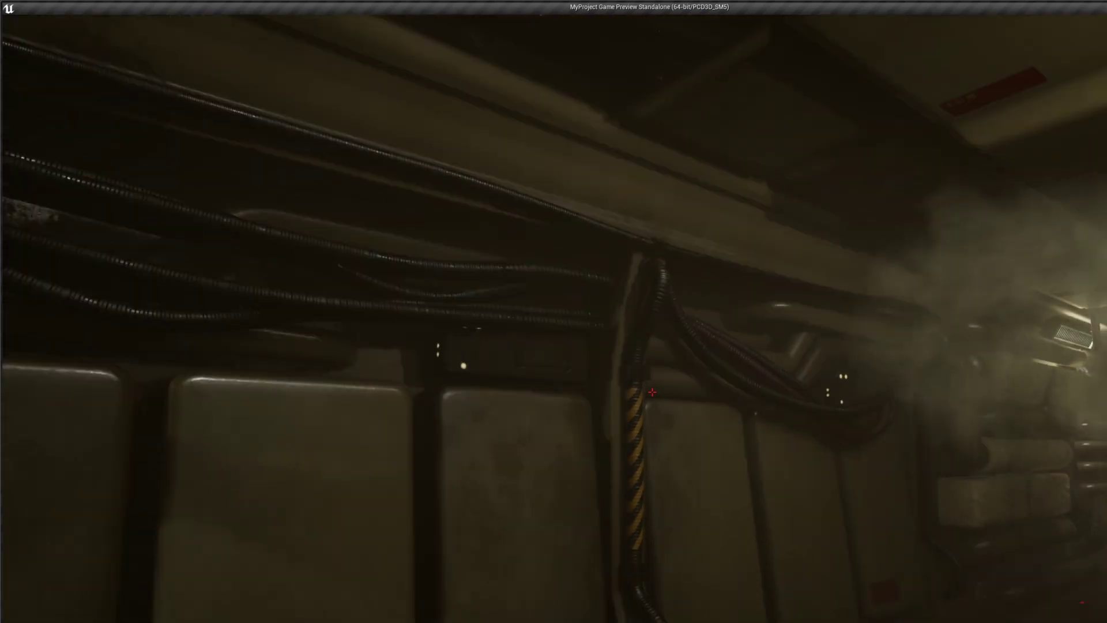
key("w")
key("s")
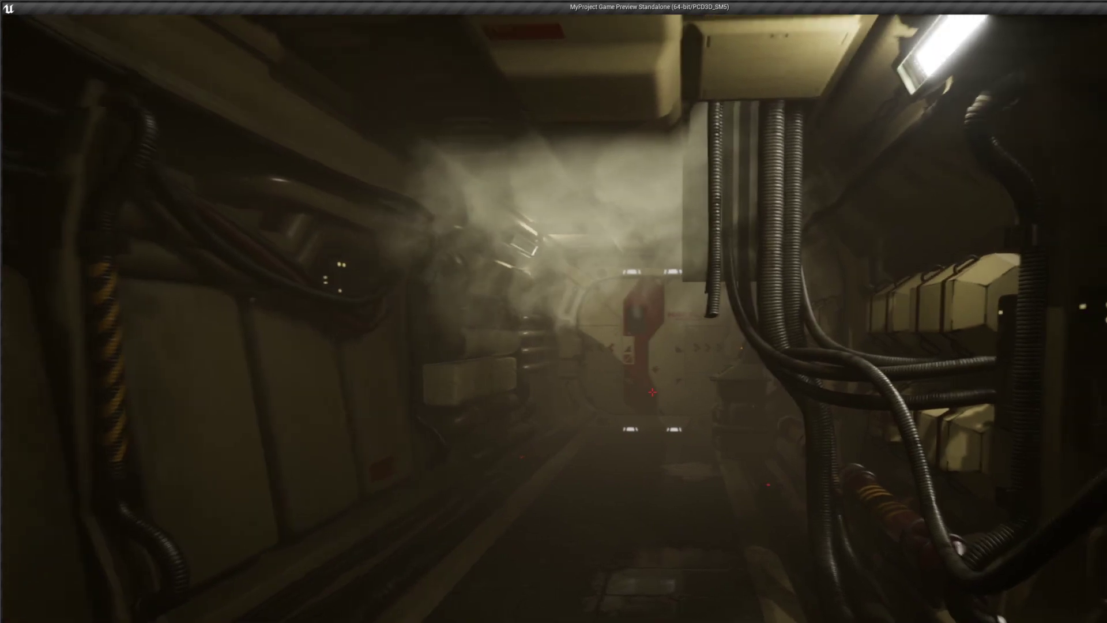
key("w")
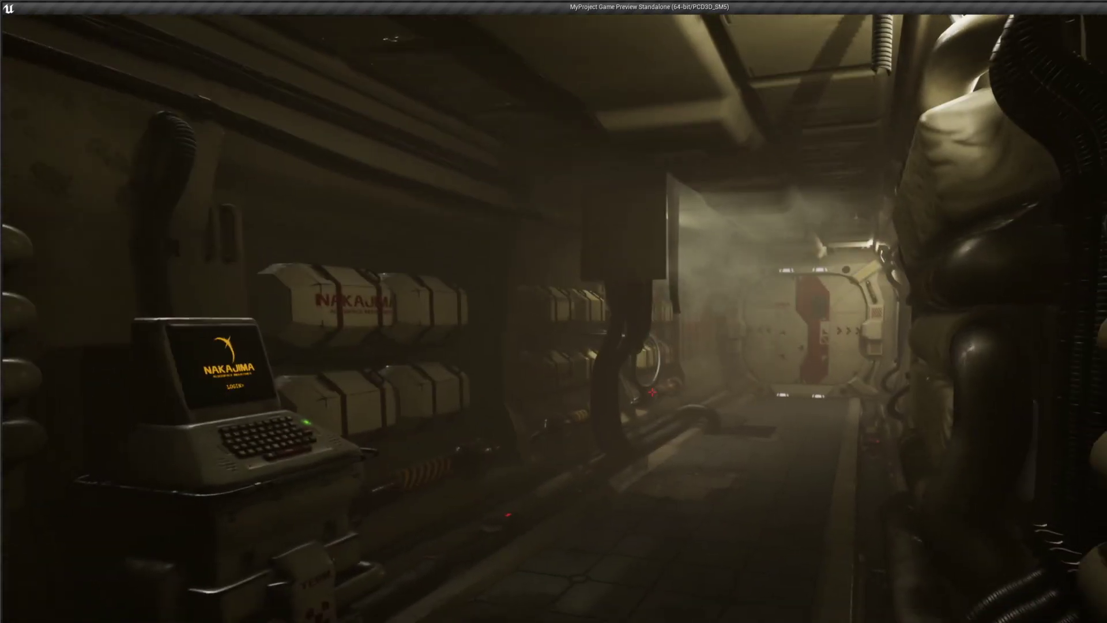
key("Escape")
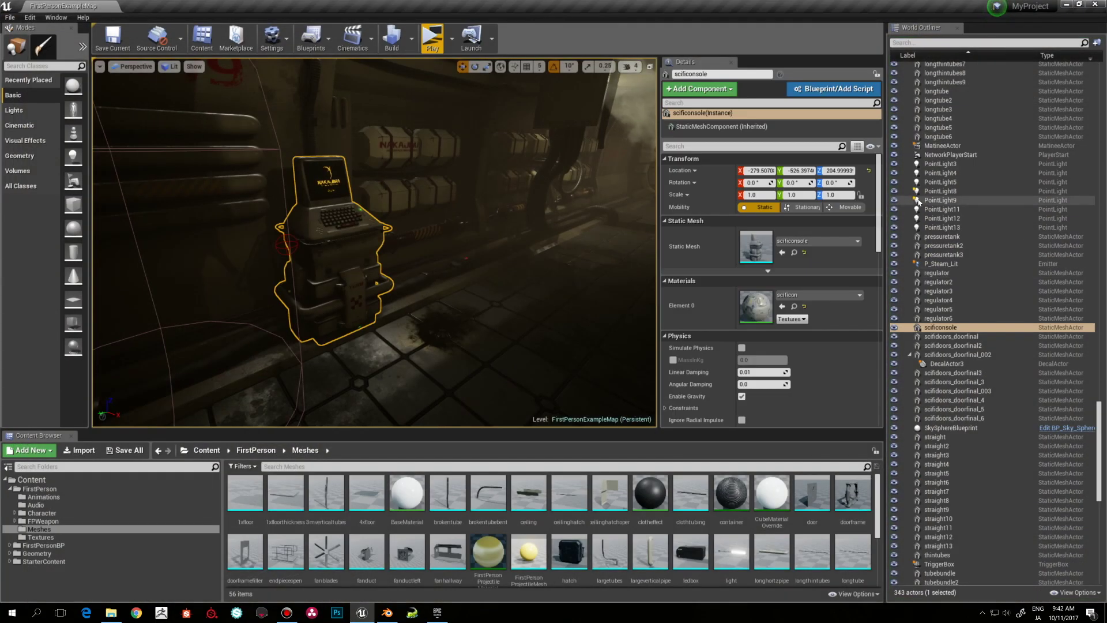
Show all sprites in the editor viewport.
left_click(194, 67)
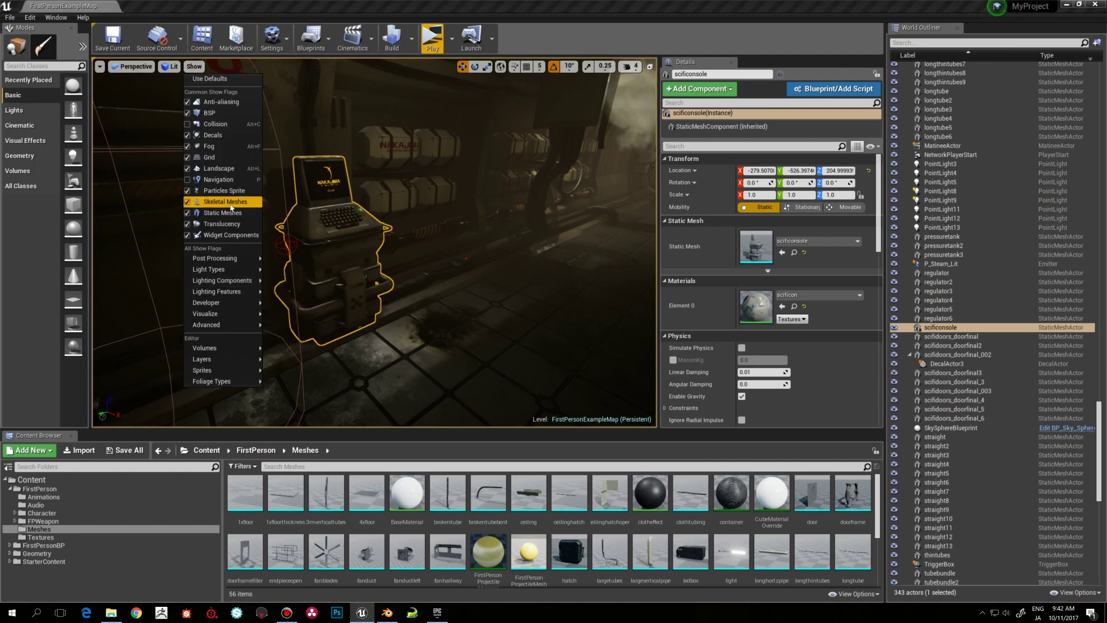
mouse_move(226, 306)
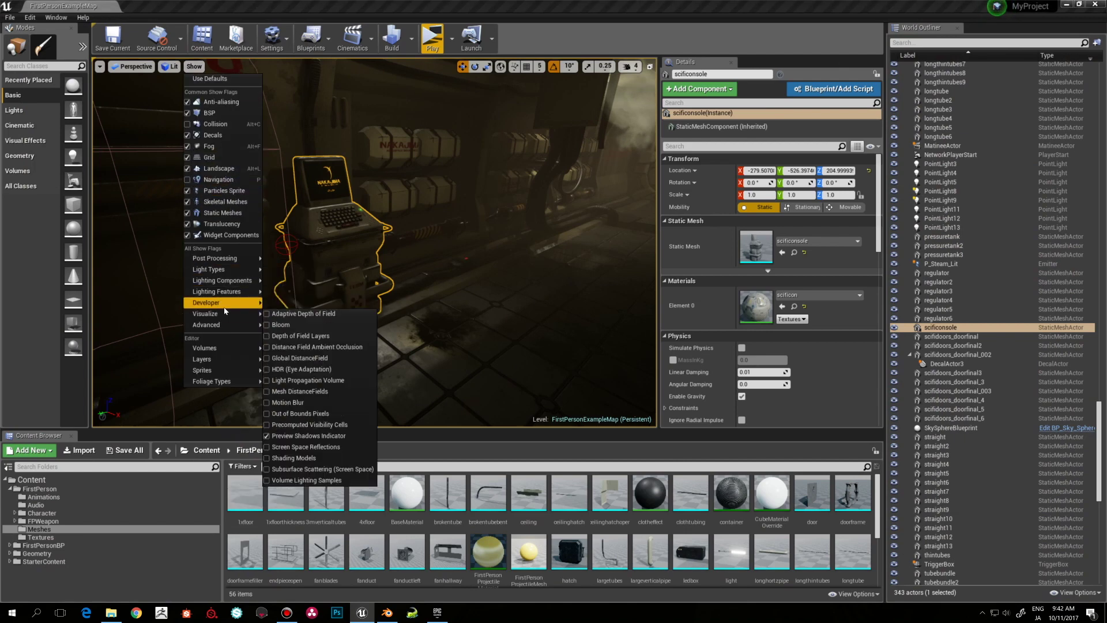
mouse_move(226, 284)
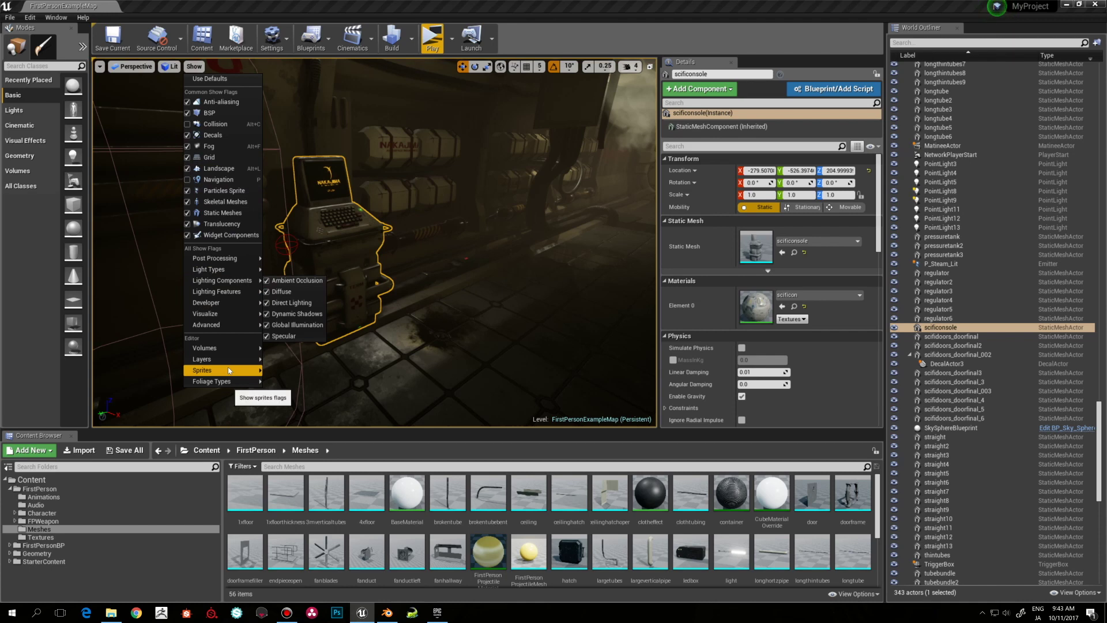
mouse_move(227, 370)
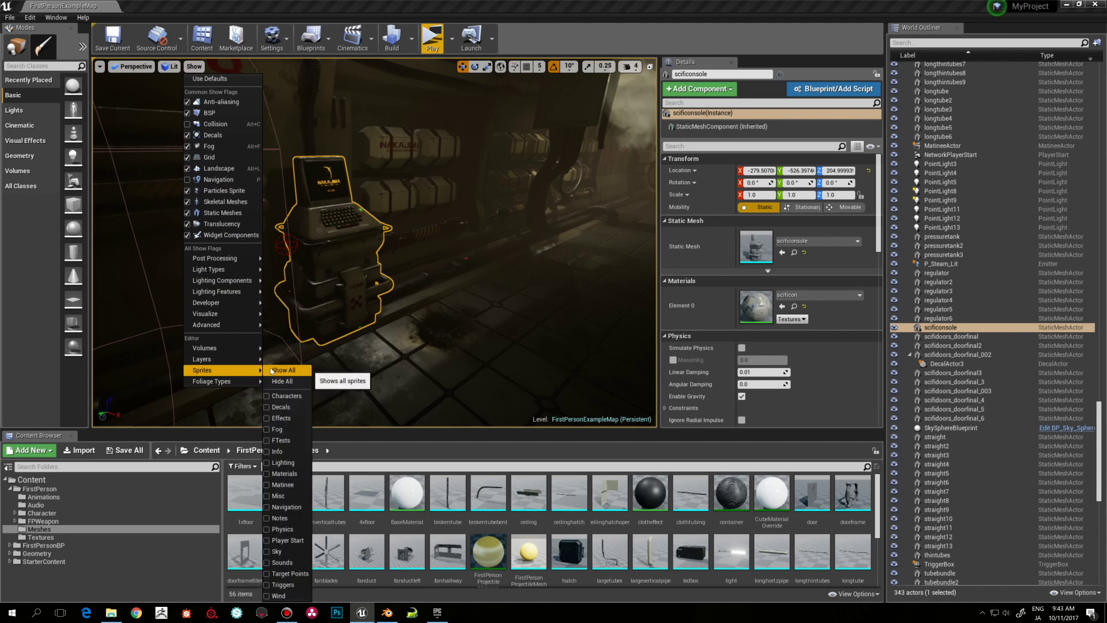
left_click(272, 370)
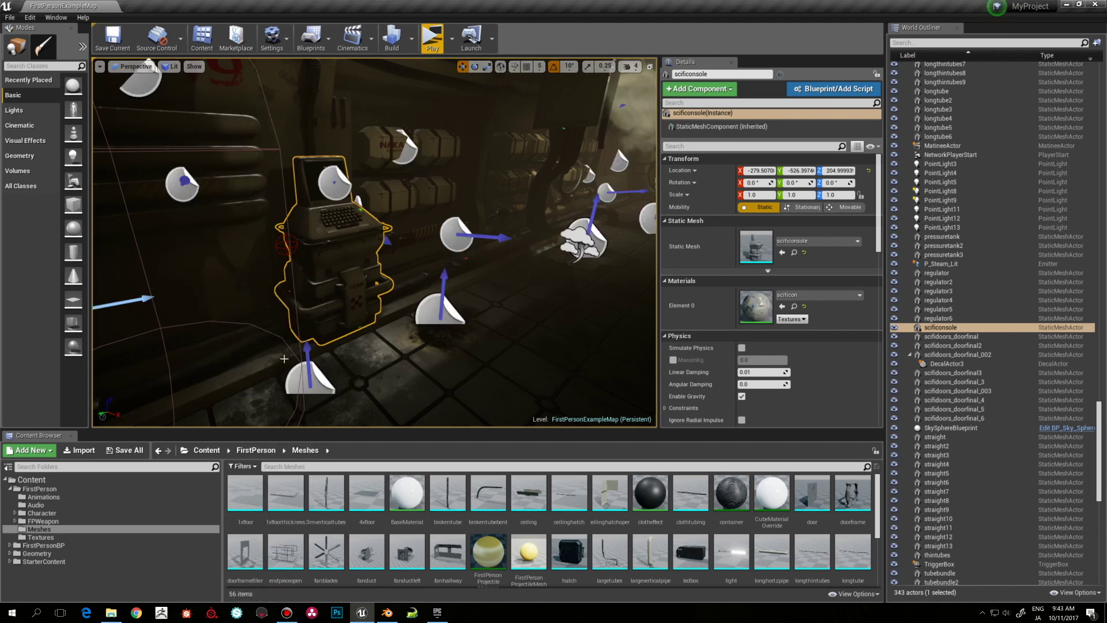
Select the mold decal bay96 above the red bay number on the corridor wall and view its placement.
right_click_drag(441, 353, 394, 279)
left_click(518, 249)
right_click_drag(519, 249, 508, 248)
right_click_drag(322, 222, 333, 221)
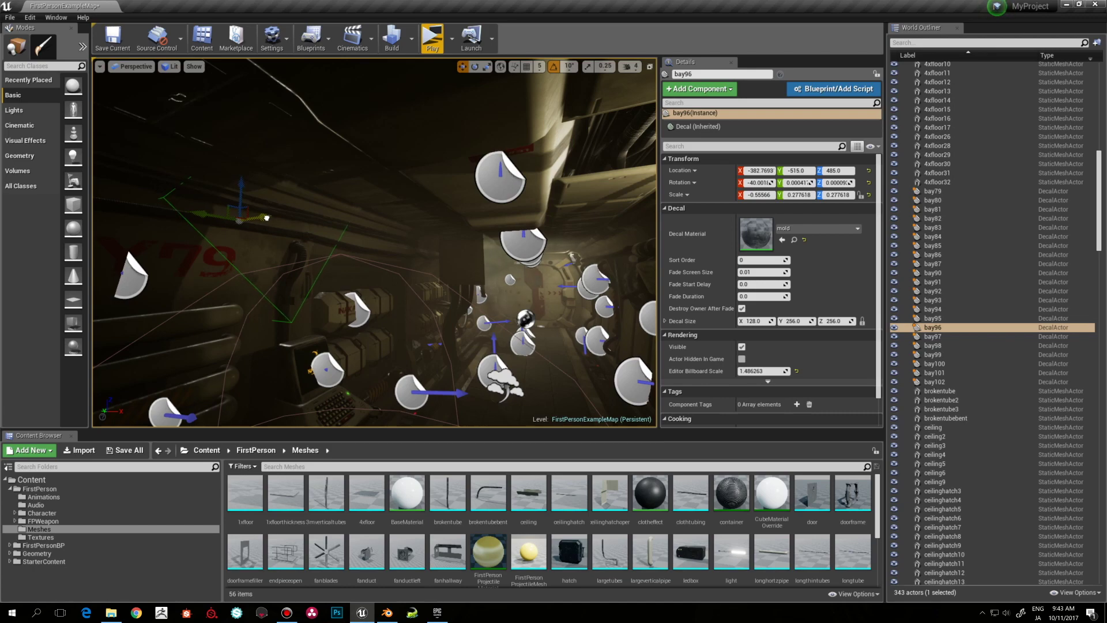
Select wallpanel-section15 beside the far door and wallpanel-section14 along the same wall, and examine the modular wall sections.
right_click_drag(267, 220, 577, 156)
left_click(267, 220)
right_click_drag(254, 243, 294, 248)
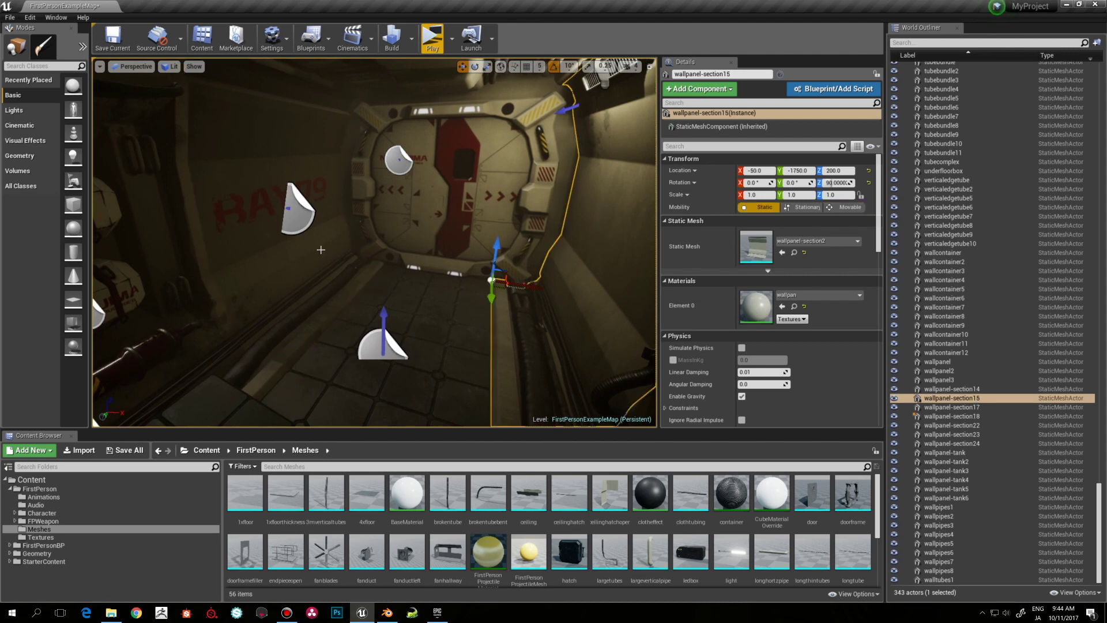
right_click_drag(413, 265, 401, 189)
left_click(397, 182)
left_click(341, 155)
left_click(431, 231)
right_click_drag(431, 230, 318, 225)
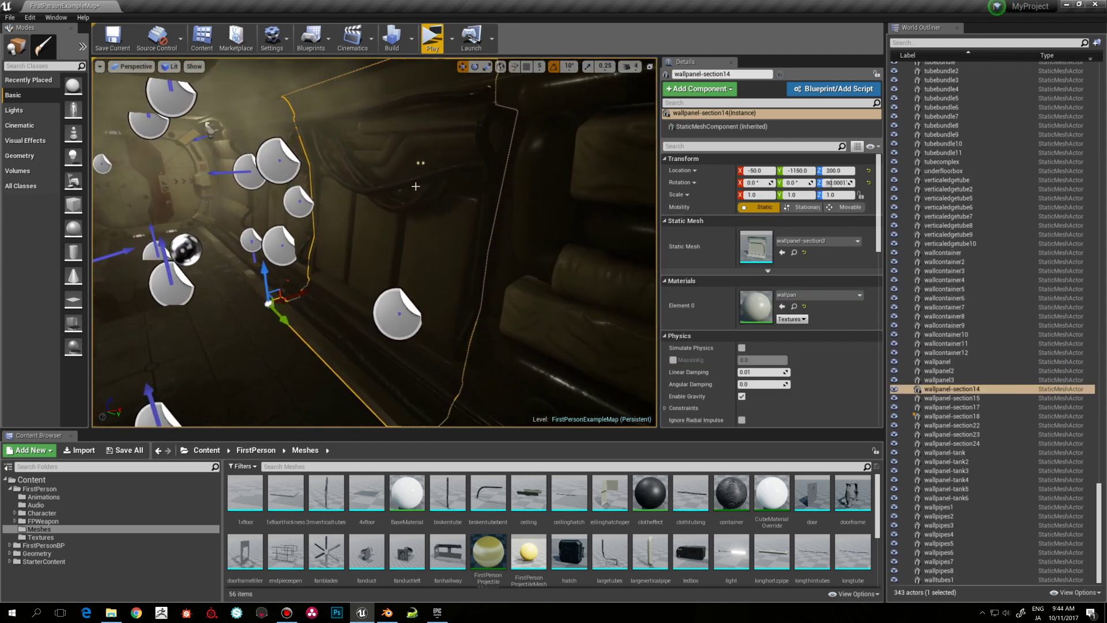
right_click_drag(422, 188, 428, 185)
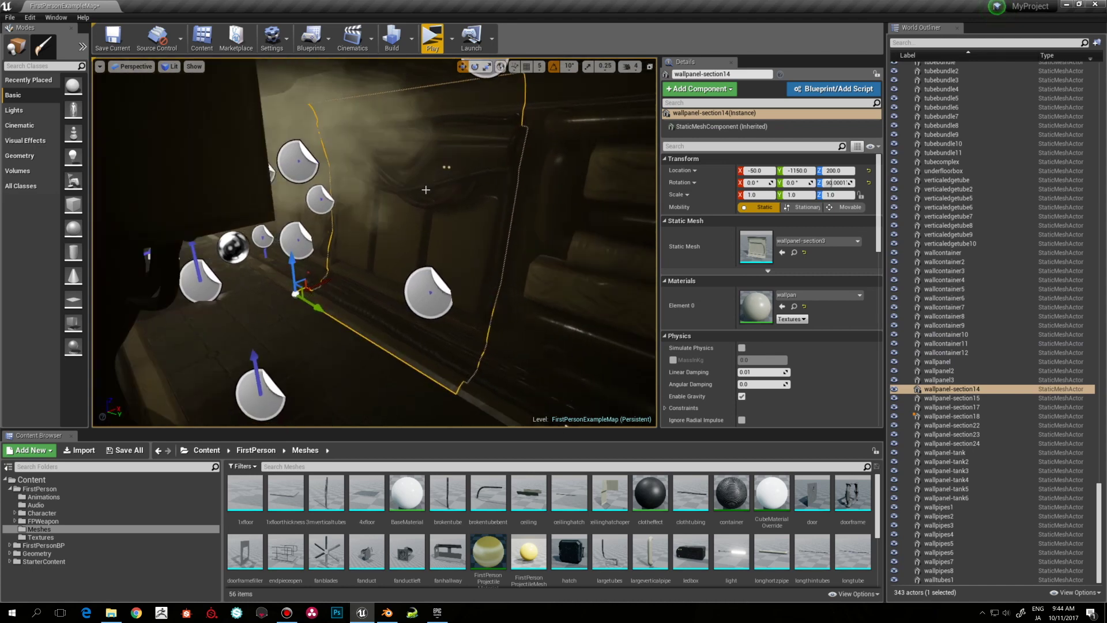
Set the position snap size to 100 and try moving wallpanel-section14 along the wall to Y -850.
left_click(539, 67)
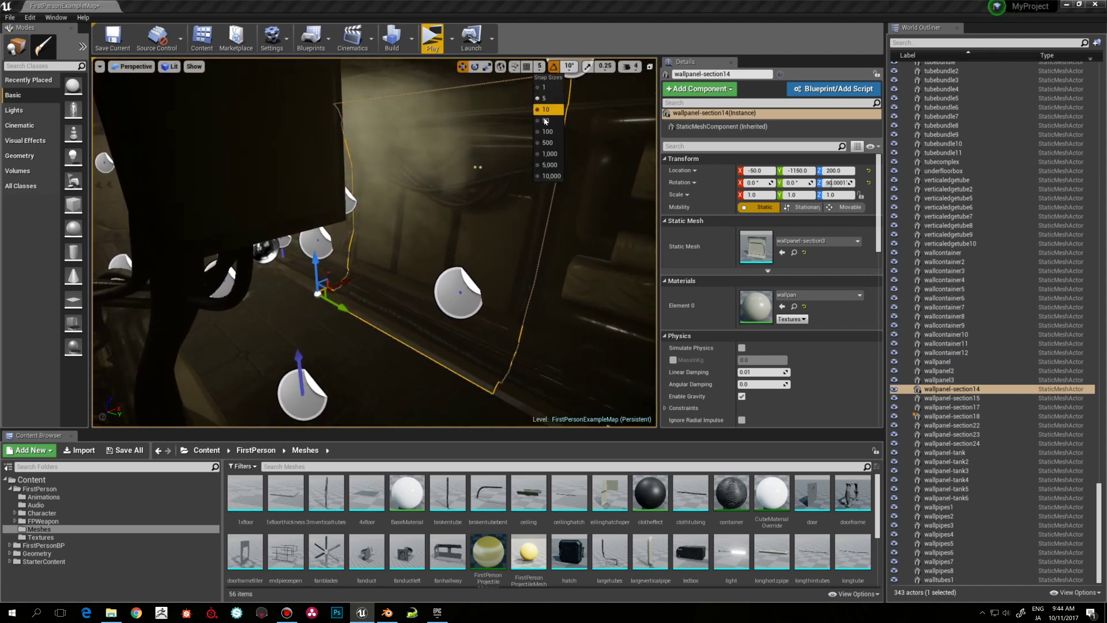
left_click(548, 130)
right_click_drag(477, 167, 298, 253)
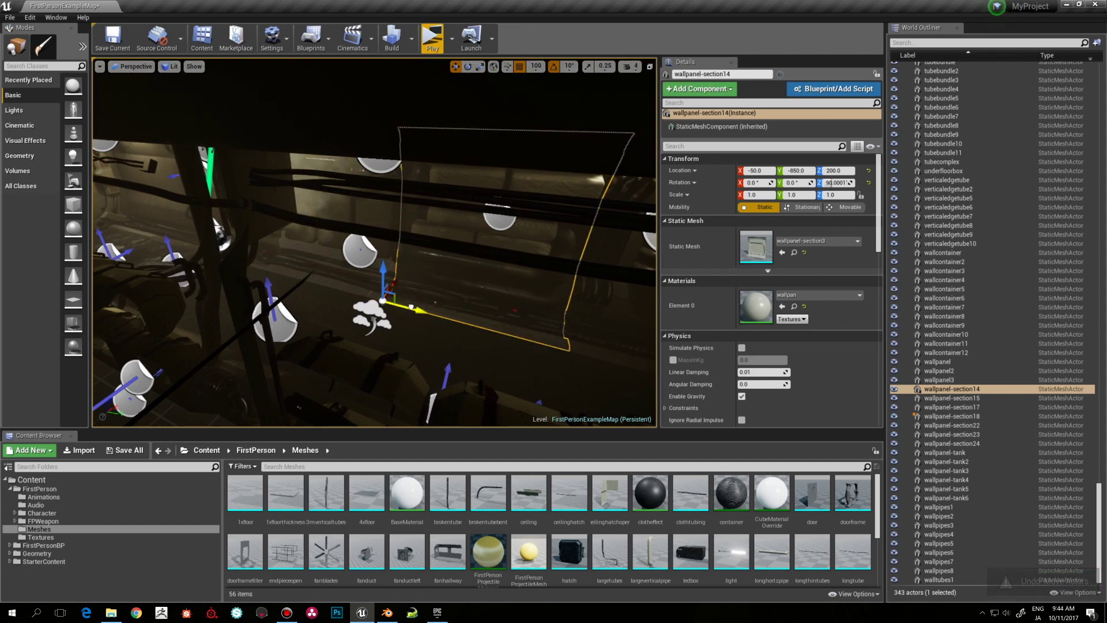
key("w")
right_click_drag(287, 275, 484, 223)
key("a")
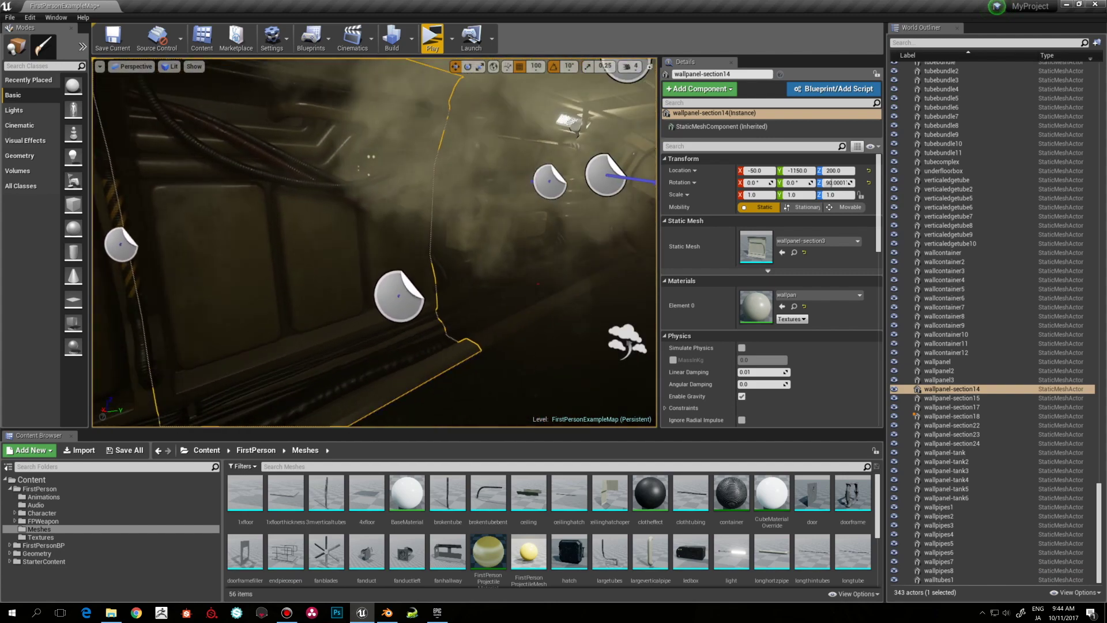
Select the P_Steam_Lit emitter and wallpanel-section23 with its horizontal ribs, and view both in place.
left_click(536, 282)
right_click_drag(536, 282, 605, 303)
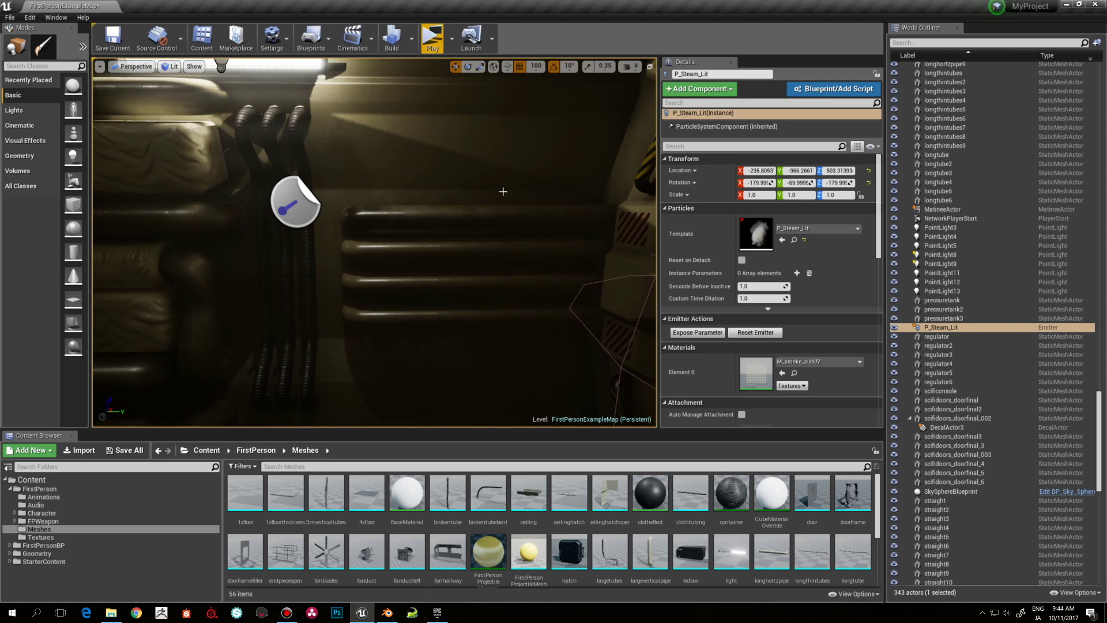
left_click(478, 174)
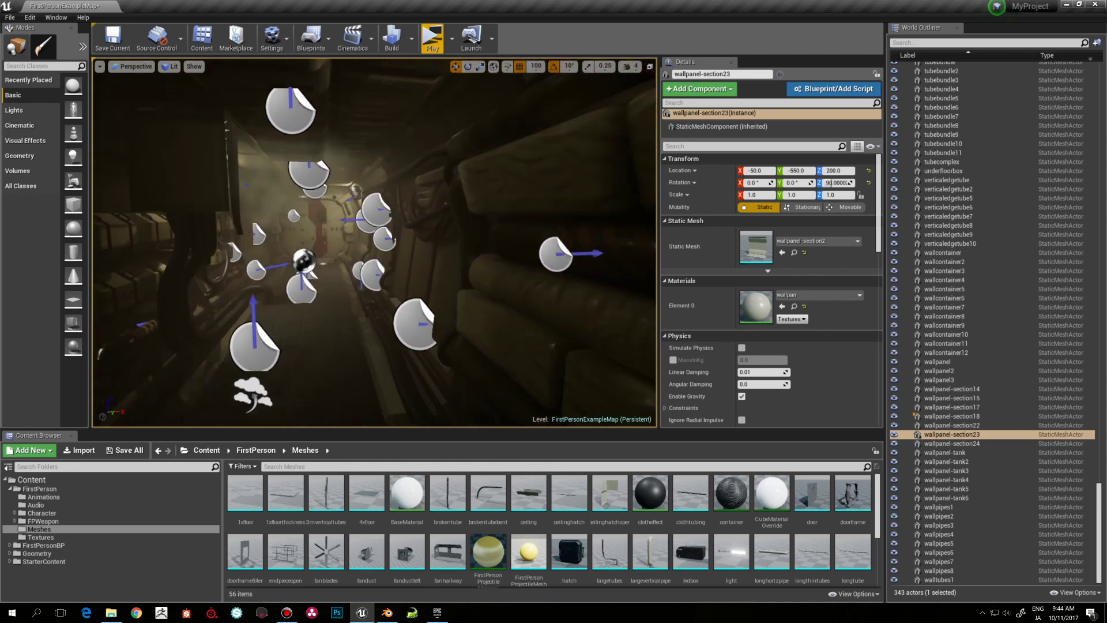
Select the 4xfloor section and the loose 1xfloorthickness tile to compare the corridor's floor pieces.
left_click(384, 325)
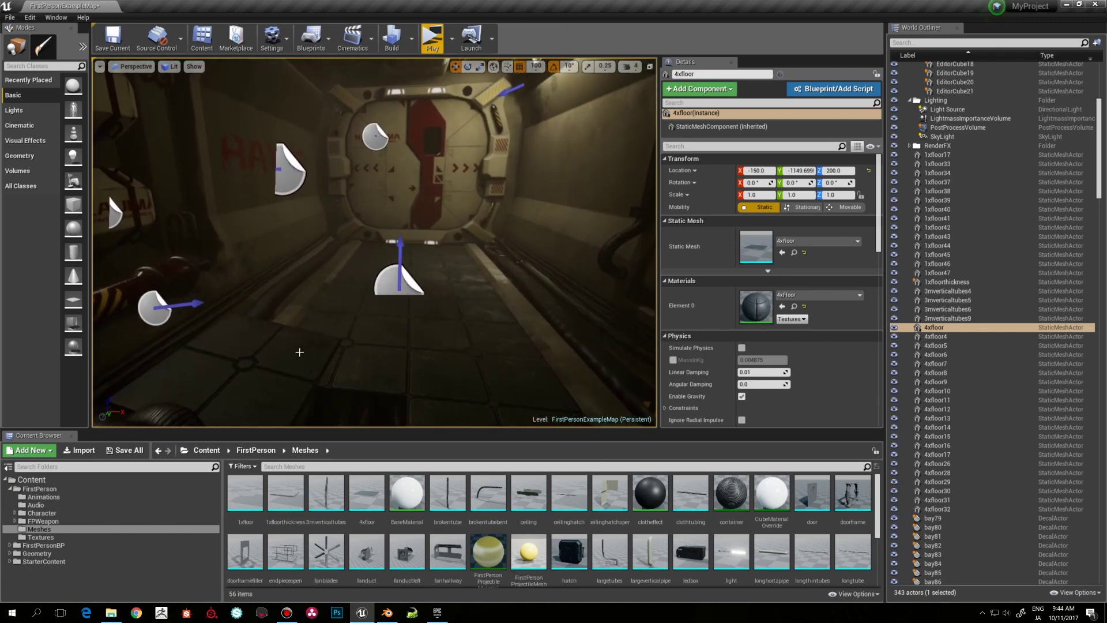
left_click(313, 341)
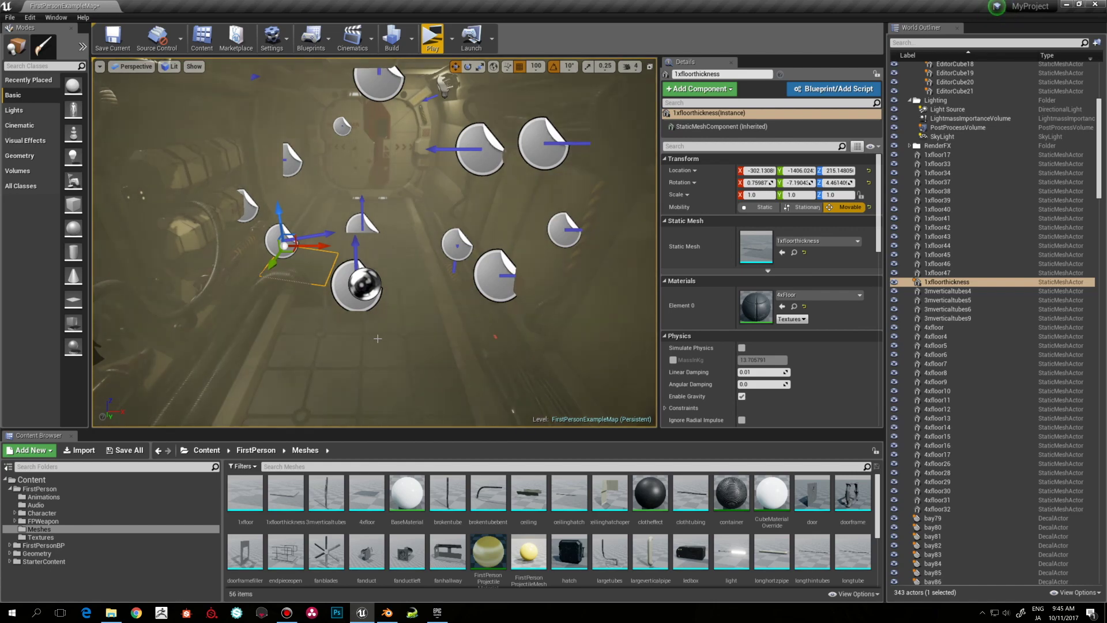
left_click(420, 347)
left_click(393, 326)
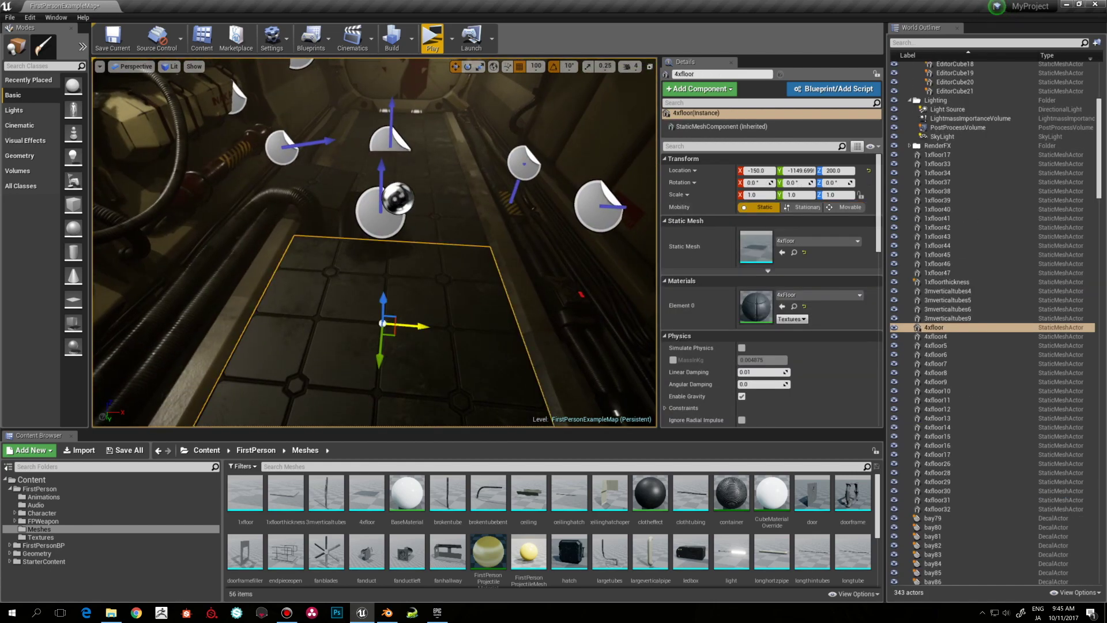
Select the loose 1xfloorthickness tile and examine it beside the exposed cables in the floor gap.
right_click_drag(322, 313, 533, 228)
left_click(300, 334)
key("s")
right_click_drag(356, 349, 393, 305)
key("s")
key("w")
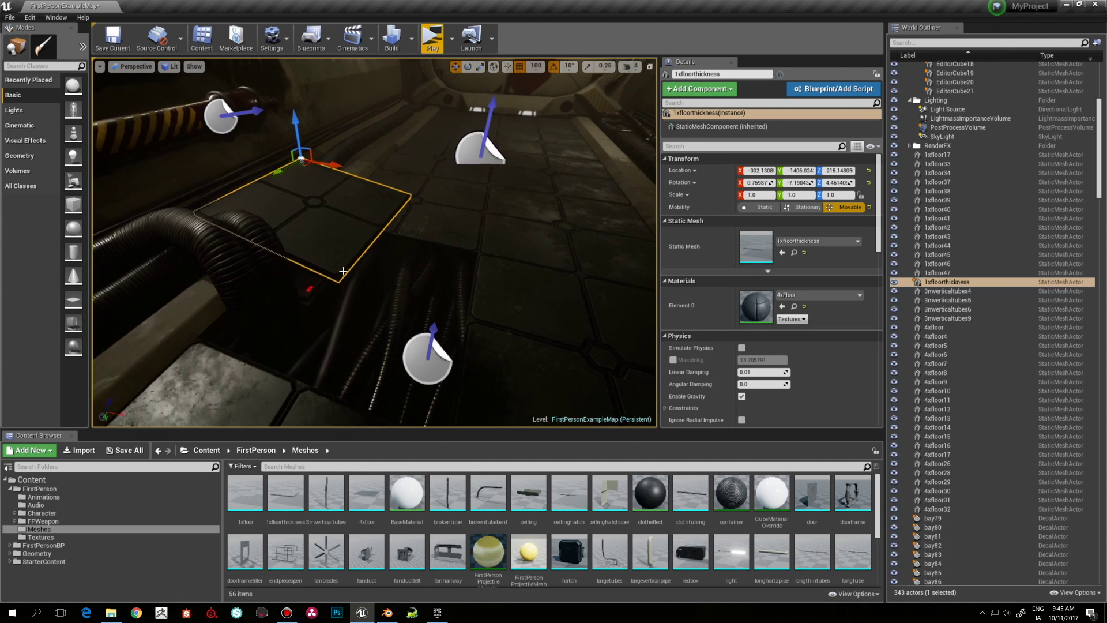
right_click_drag(374, 242, 438, 236)
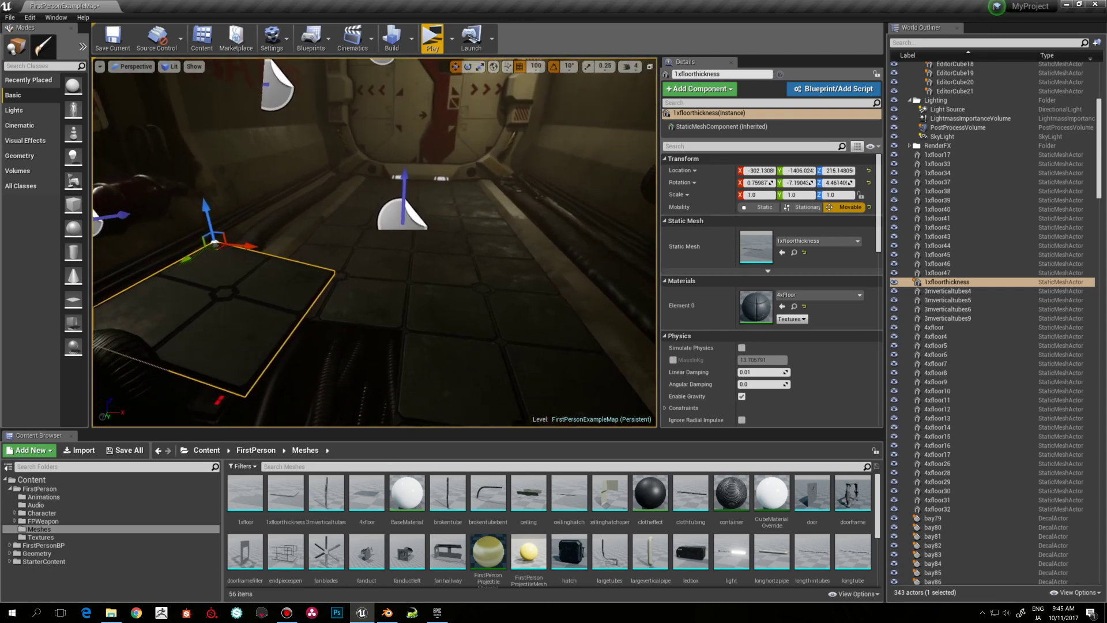
Examine the corridor floor up to the far door, and the hoses and hazard-striped plate along the wall base.
key("s")
key("w")
right_click_drag(375, 242, 358, 199)
key("w")
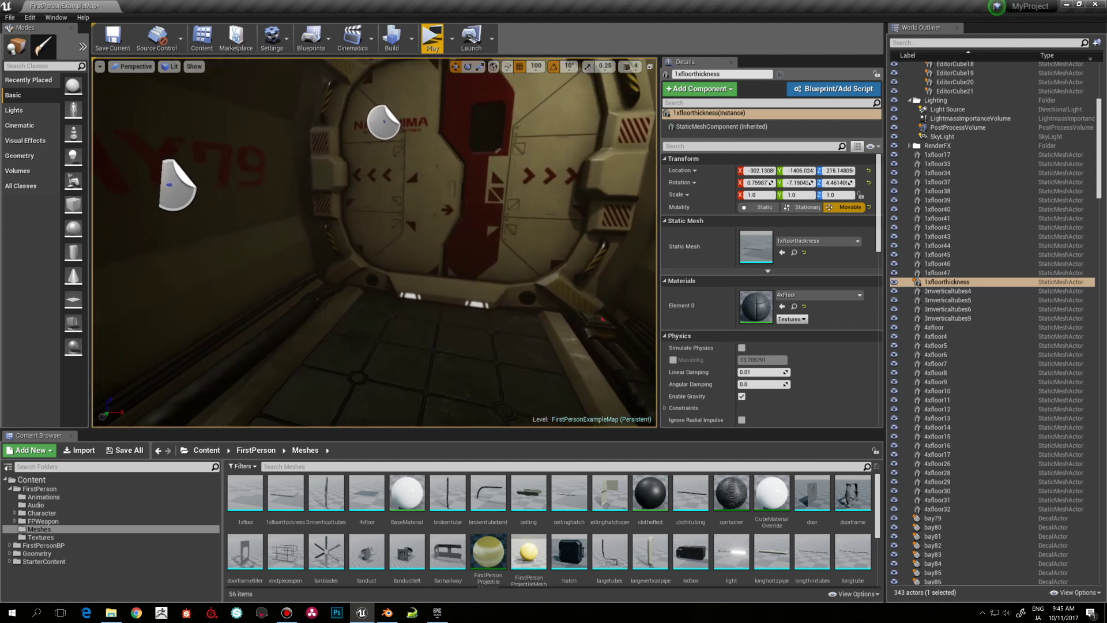
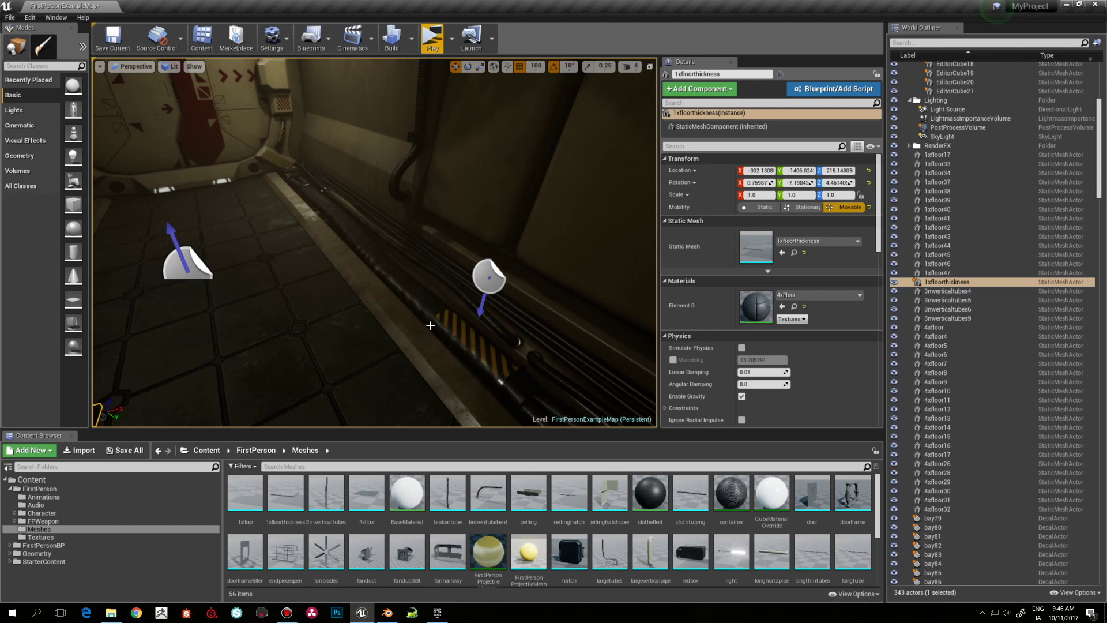
right_click_drag(430, 325, 425, 366)
key("w")
key("s")
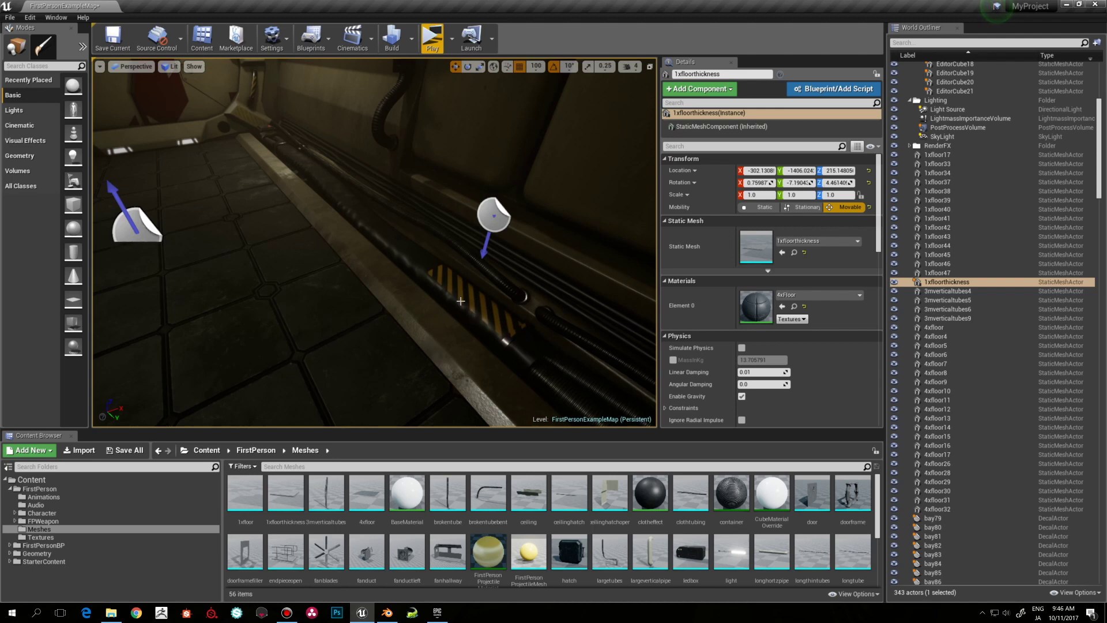
right_click_drag(457, 303, 431, 310)
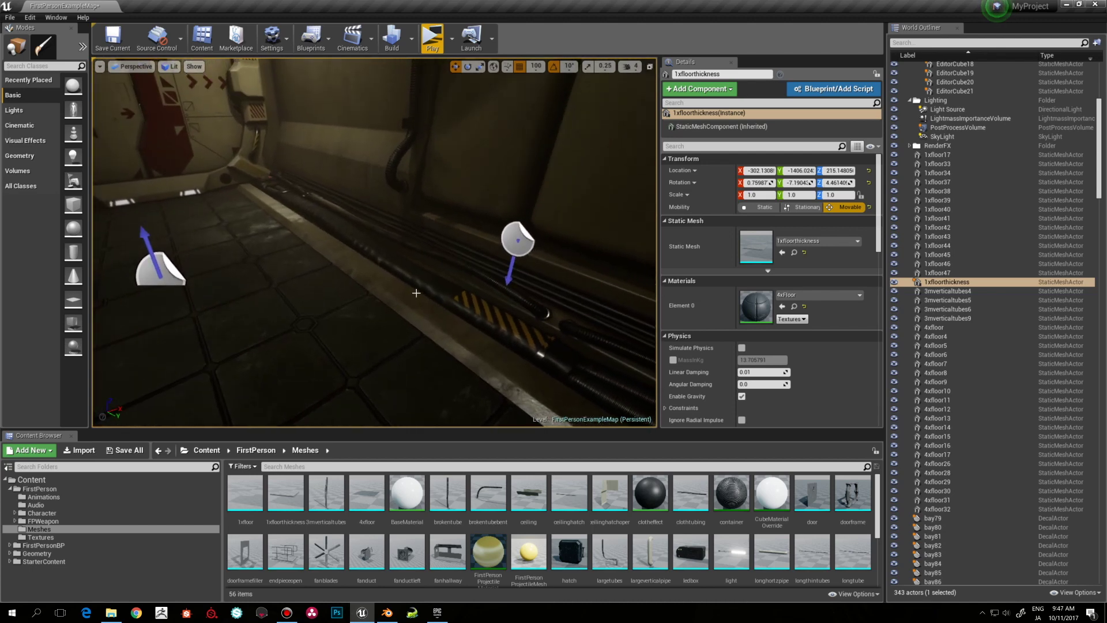
Switch to Blender, return the fastener hose to Object Mode with nothing selected in its mesh, and view the model.
left_click(387, 612)
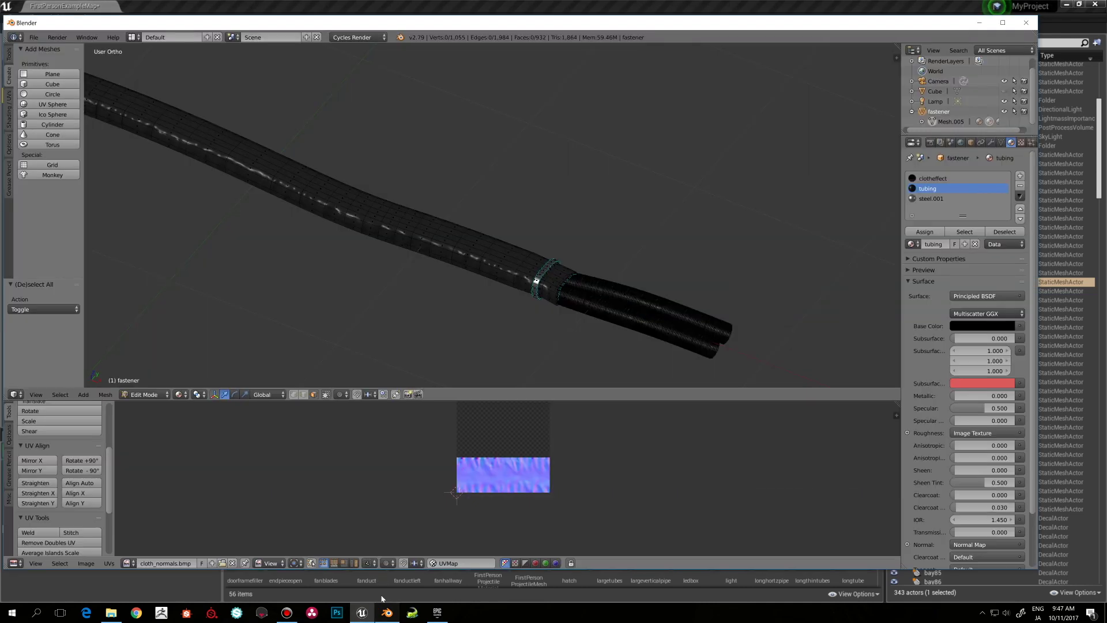
scroll(455, 325, "down", 2)
middle_click_drag(465, 328, 493, 234)
key("a")
key("a")
key("Tab")
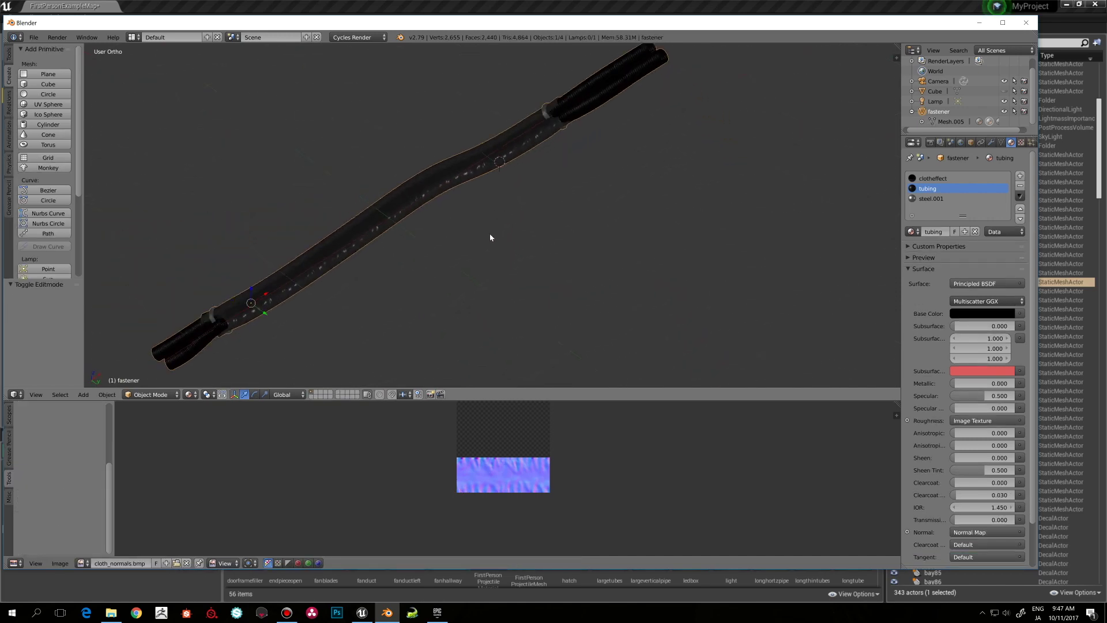
middle_click_drag(475, 156, 433, 239)
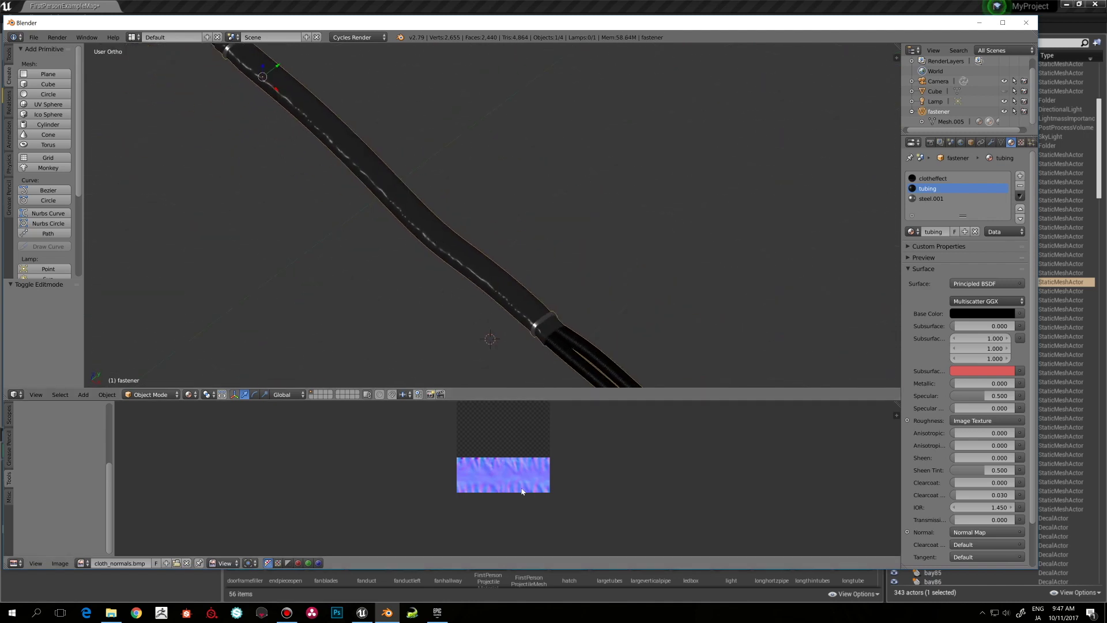
Inspect the cloth_normals.bmp normal map up close and view the sleeved hose it is applied to.
scroll(510, 475, "up", 4)
middle_click_drag(510, 473, 503, 477)
scroll(502, 477, "up", 1)
scroll(503, 477, "down", 1)
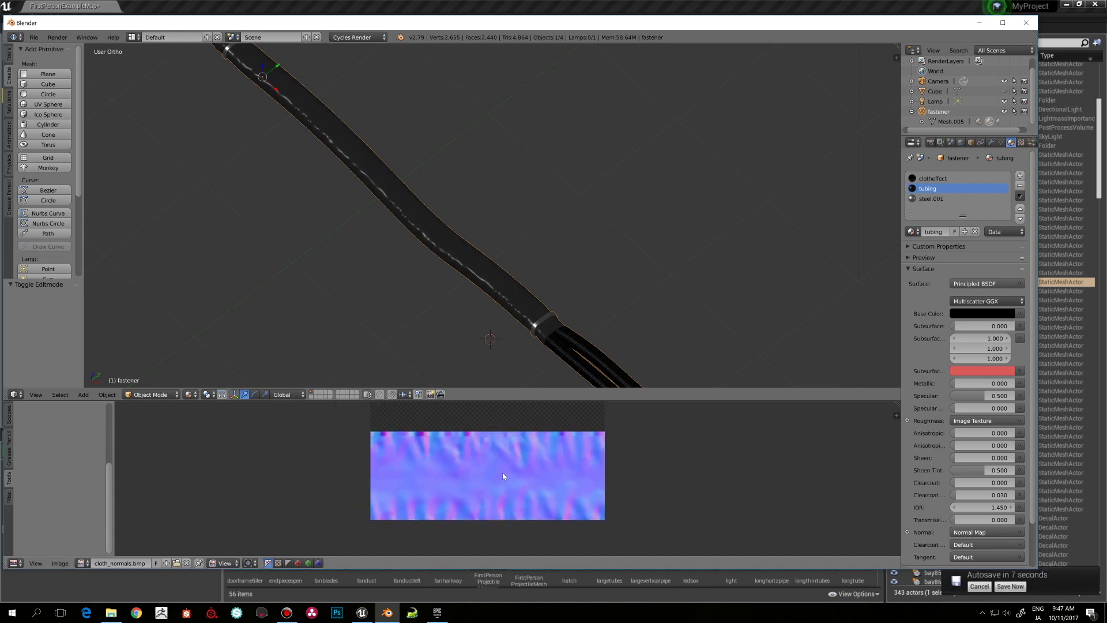
middle_click_drag(449, 334, 452, 324)
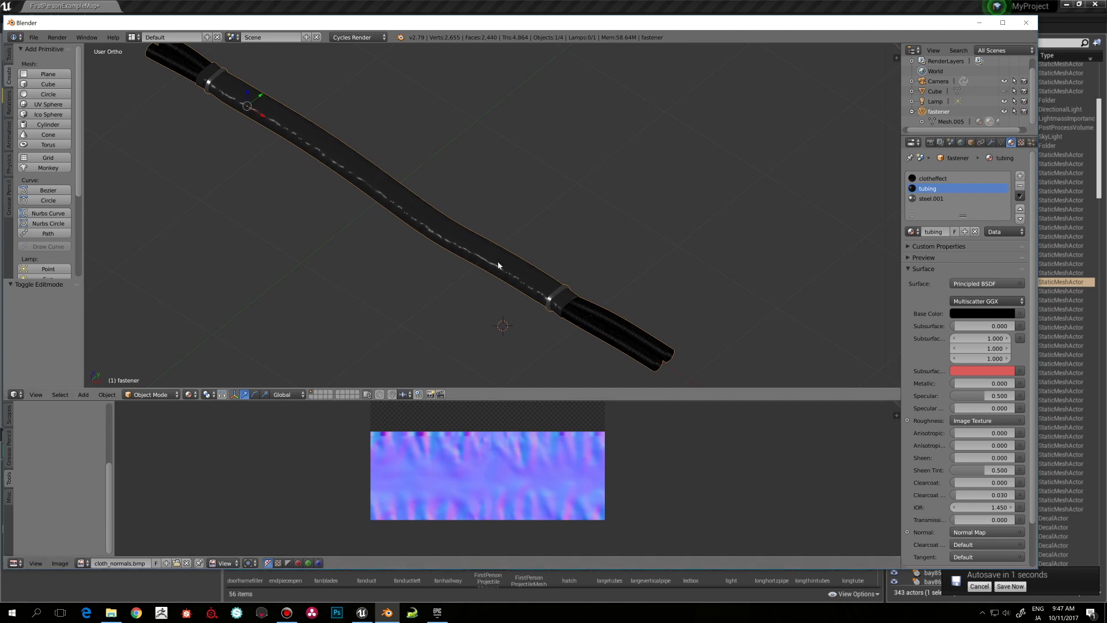
Select faces on the fastener's sleeve, tubing and clamp in Edit Mode to check their clotheffect, tubing and steel.001 materials.
key("Tab")
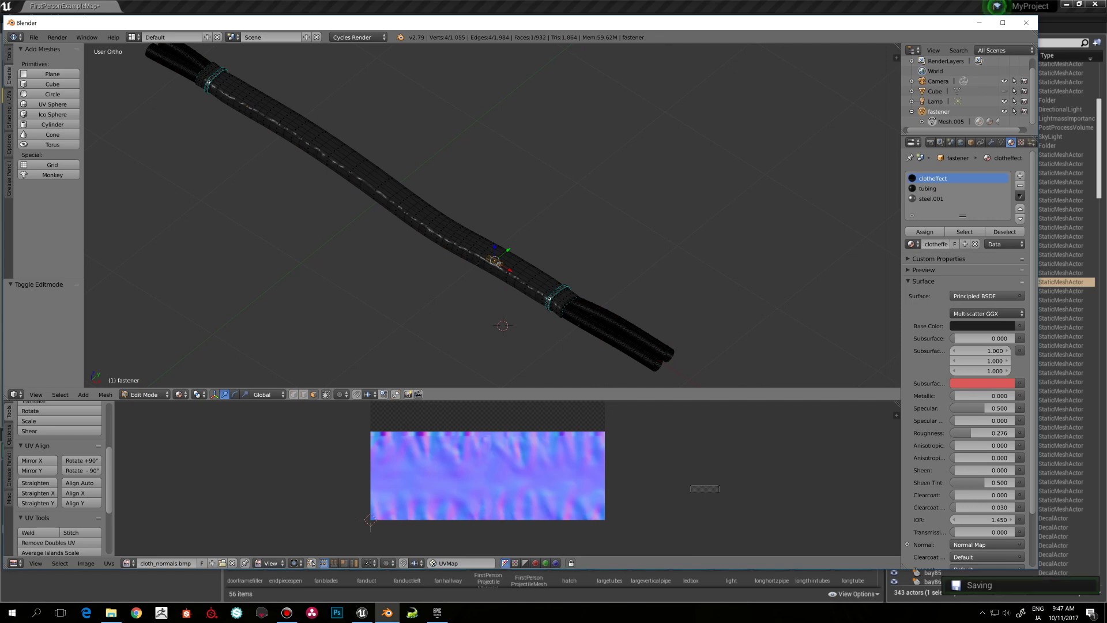
key("ctrl+l")
key("a")
scroll(531, 316, "up", 7)
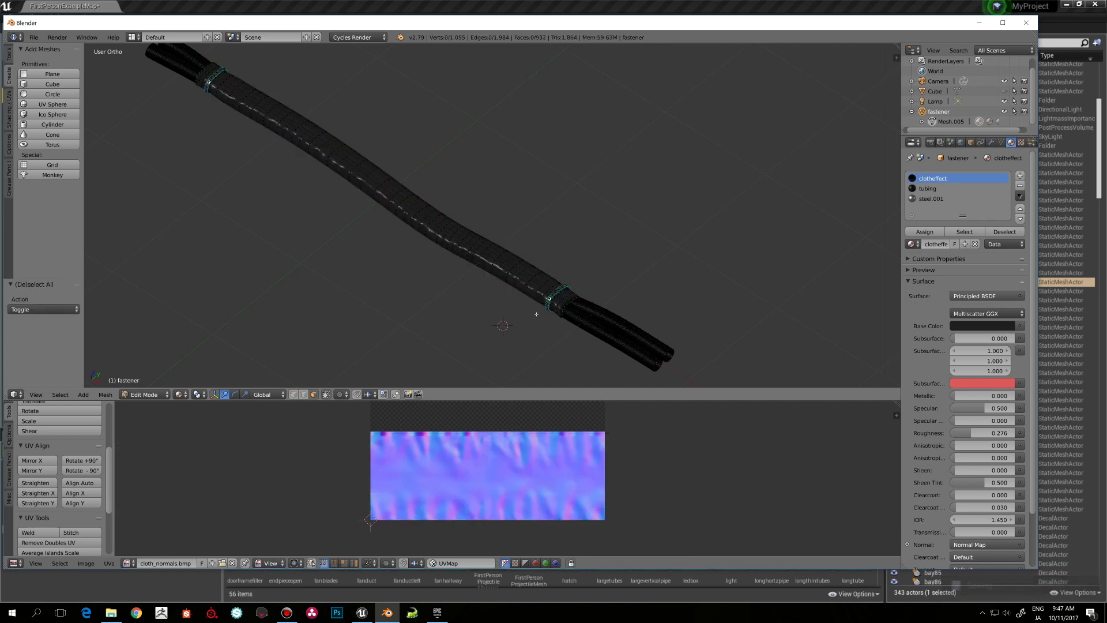
middle_click_drag(526, 316, 576, 317)
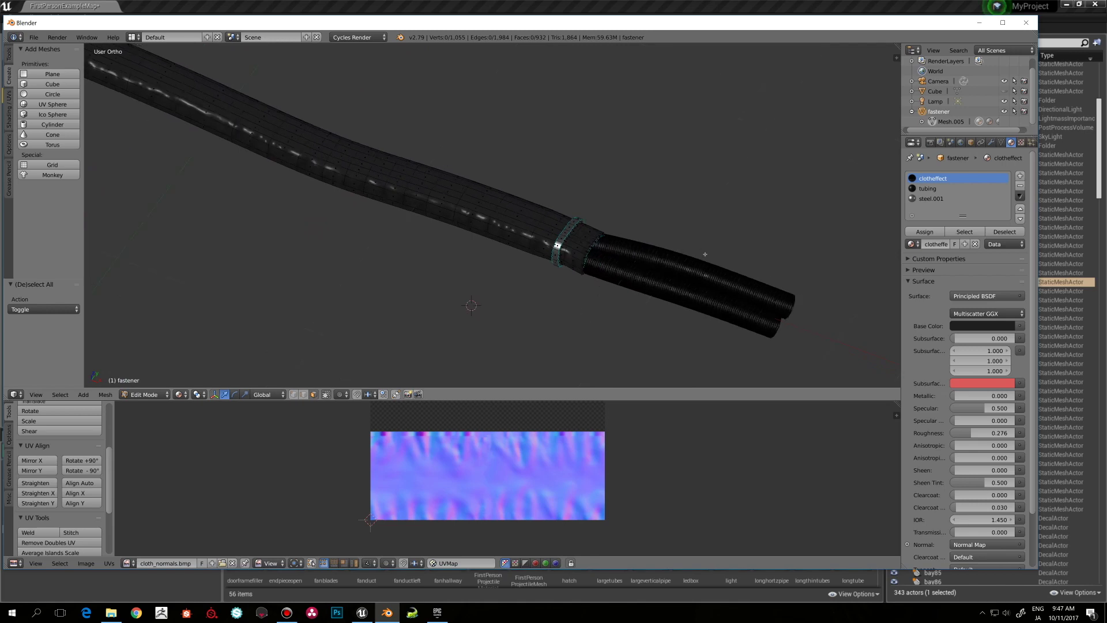
right_click(621, 276)
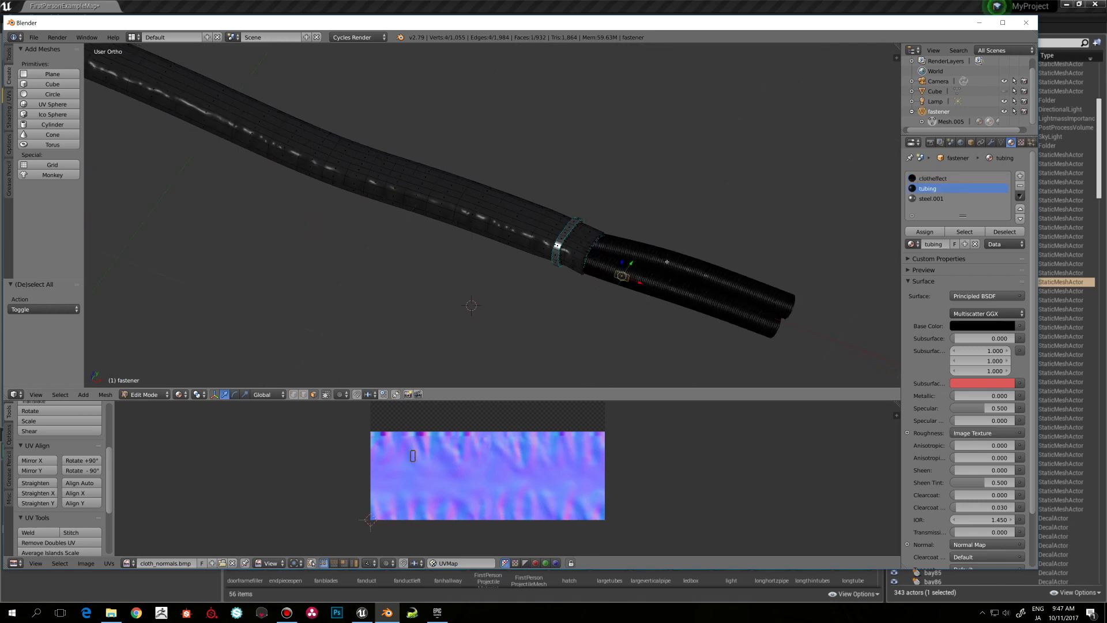
right_click(561, 239)
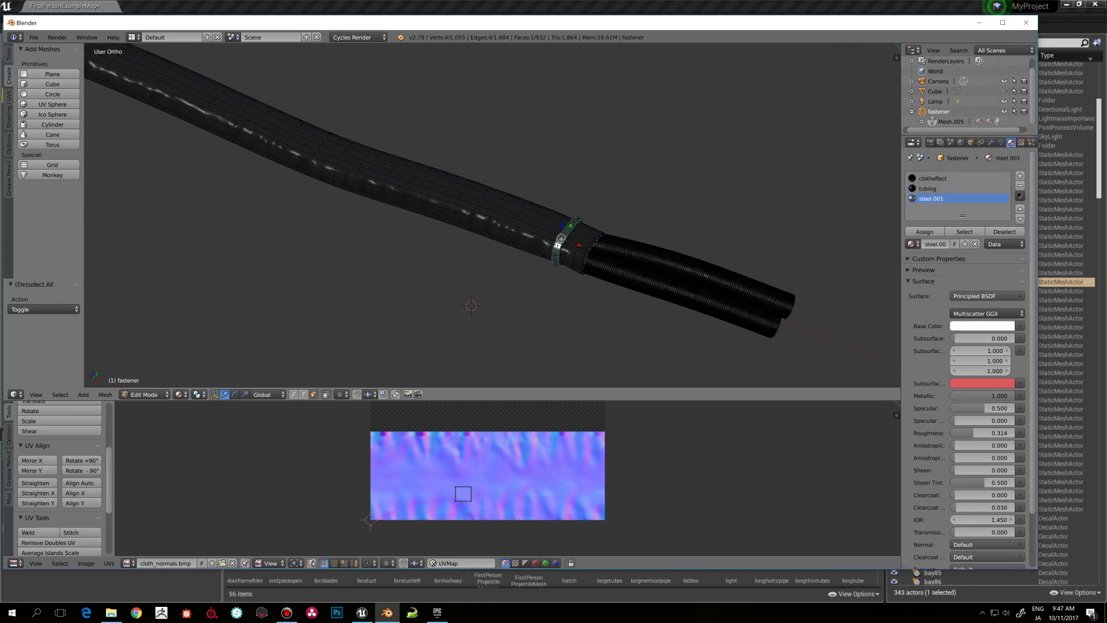
right_click(475, 221)
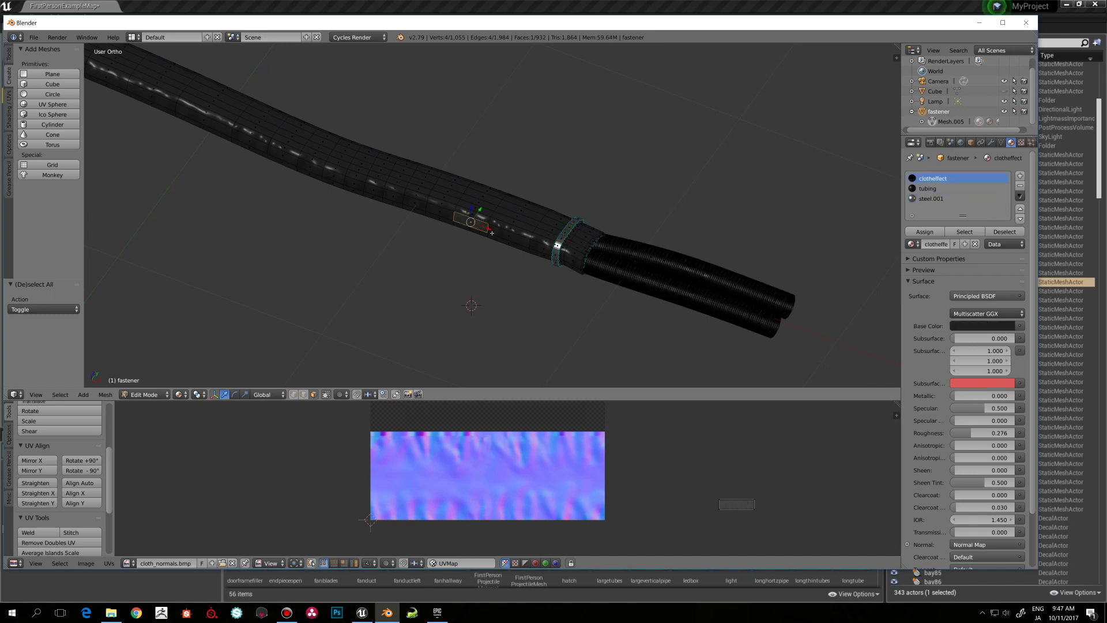
key("Tab")
Examine the whole fastener hose in Object Mode, including its cloth sleeve, metal clamps and exposed tube ends.
scroll(491, 232, "down", 1)
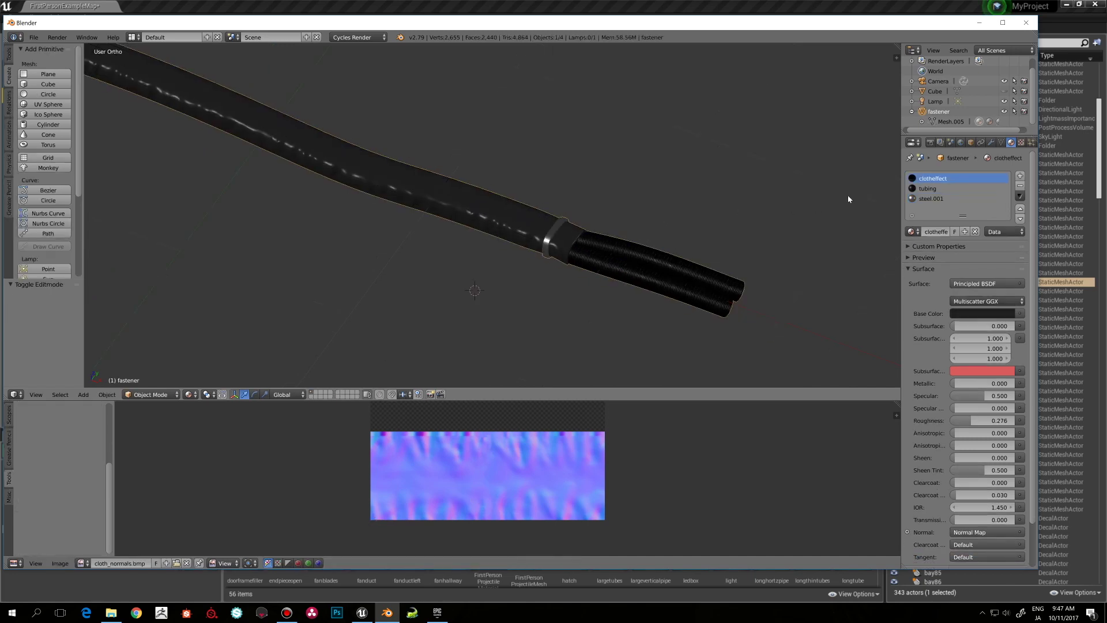
middle_click_drag(666, 185, 654, 220)
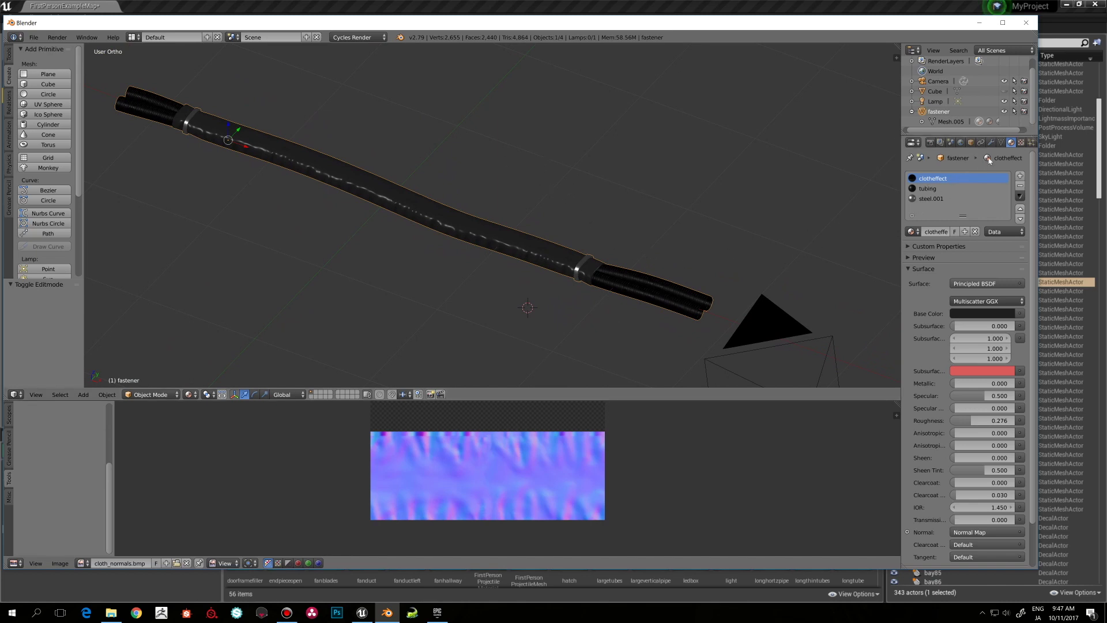
middle_click_drag(695, 210, 613, 223)
scroll(613, 222, "up", 3)
scroll(613, 222, "down", 1)
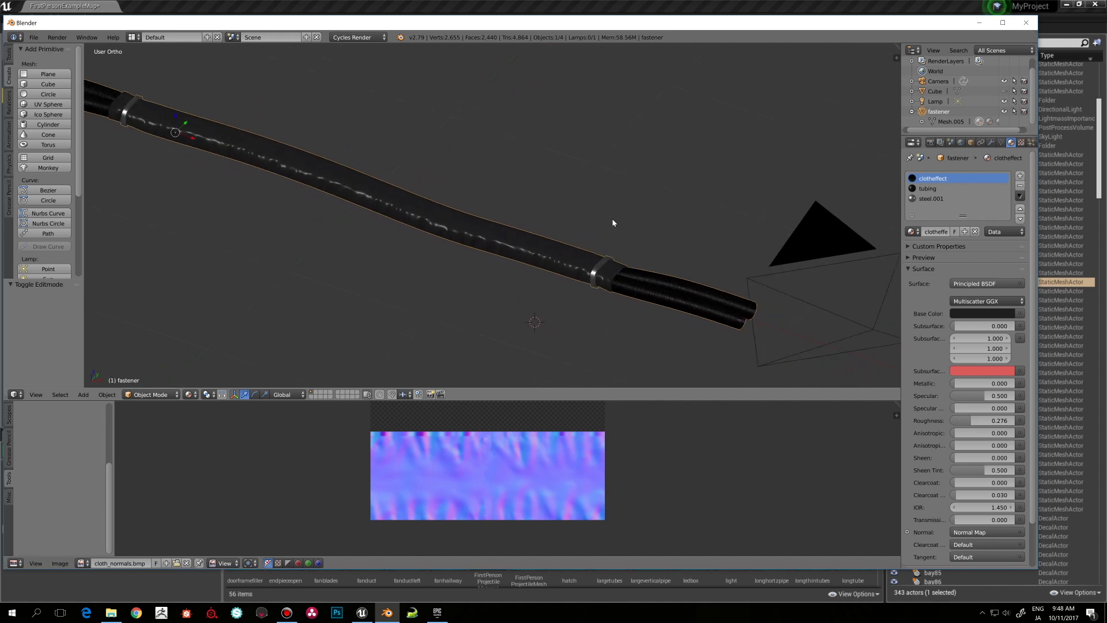
scroll(621, 245, "up", 1)
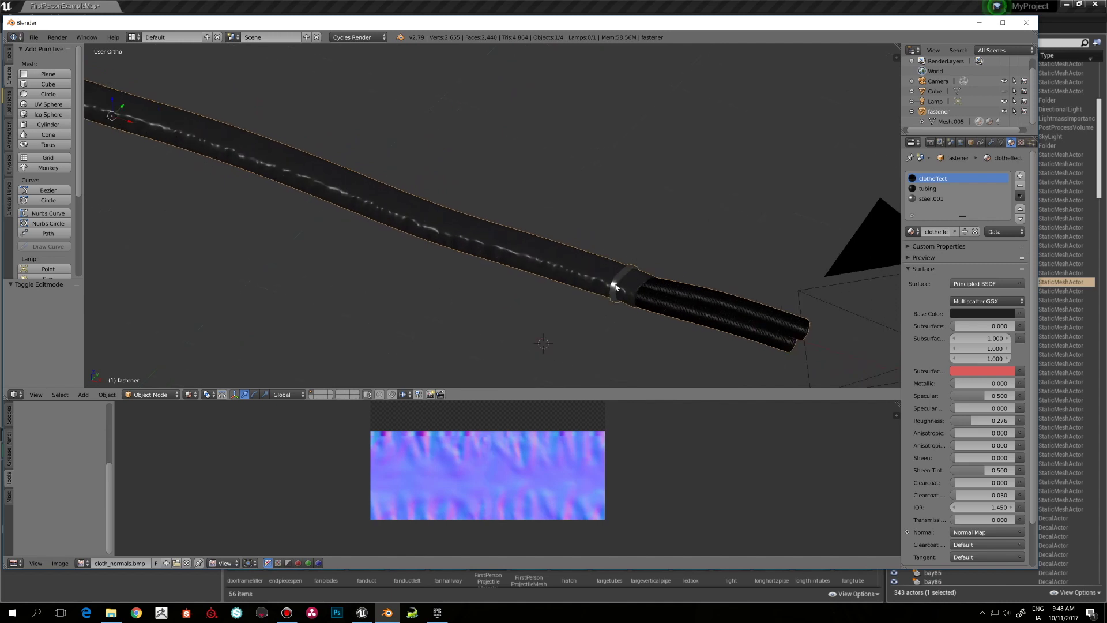
Select the linked cloth sleeve faces delimited by seam, and select all their UVs over the cloth_normals.bmp image.
key("Tab")
right_click(541, 264)
key("ctrl+l")
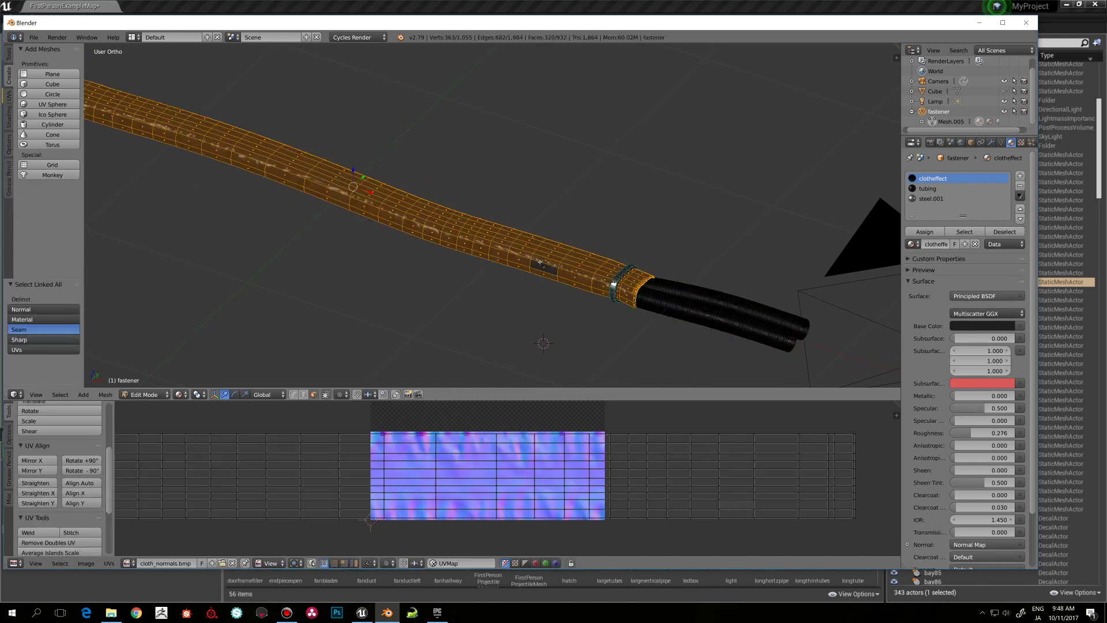
scroll(592, 427, "down", 3)
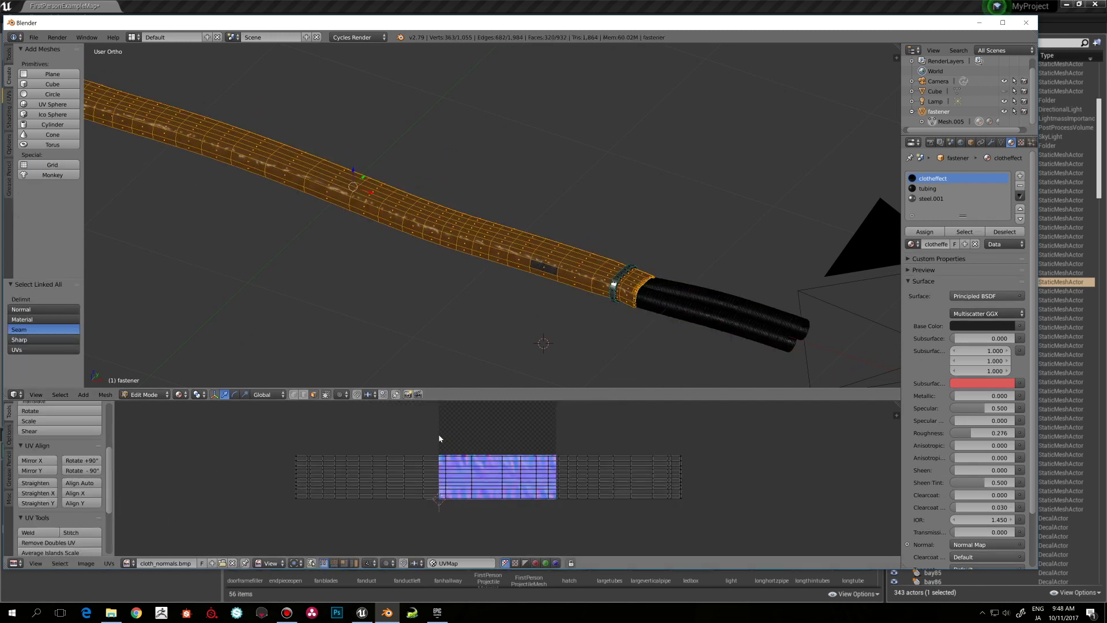
key("a")
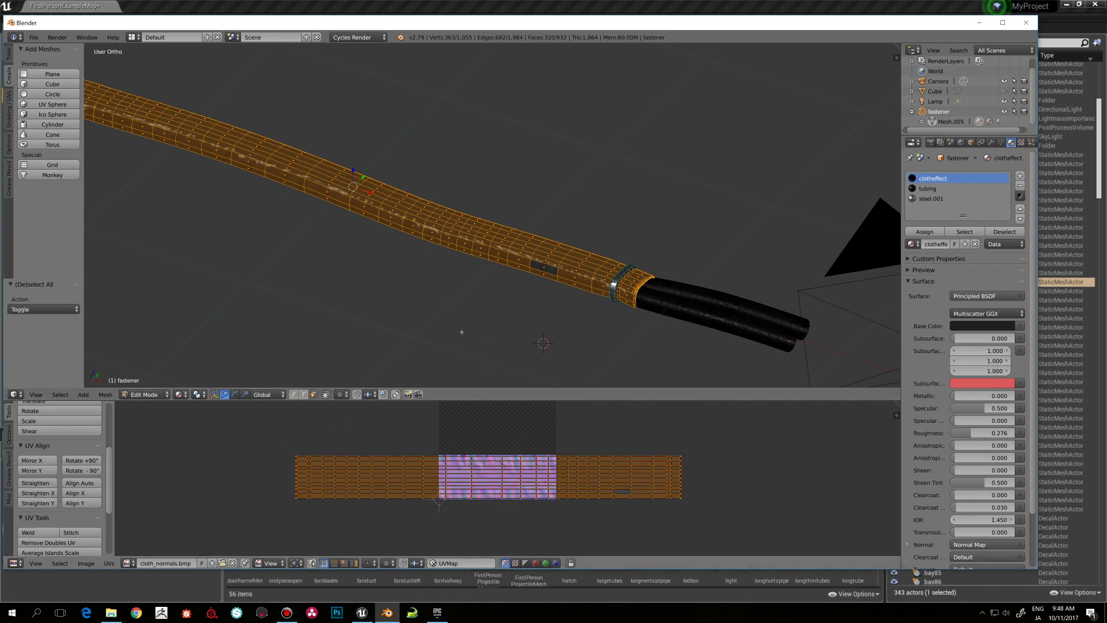
Scale the sleeve UVs by about 0.988, shift them about 0.057 in X and 0.010 in Y, and rescale them by about 1.027.
key("s")
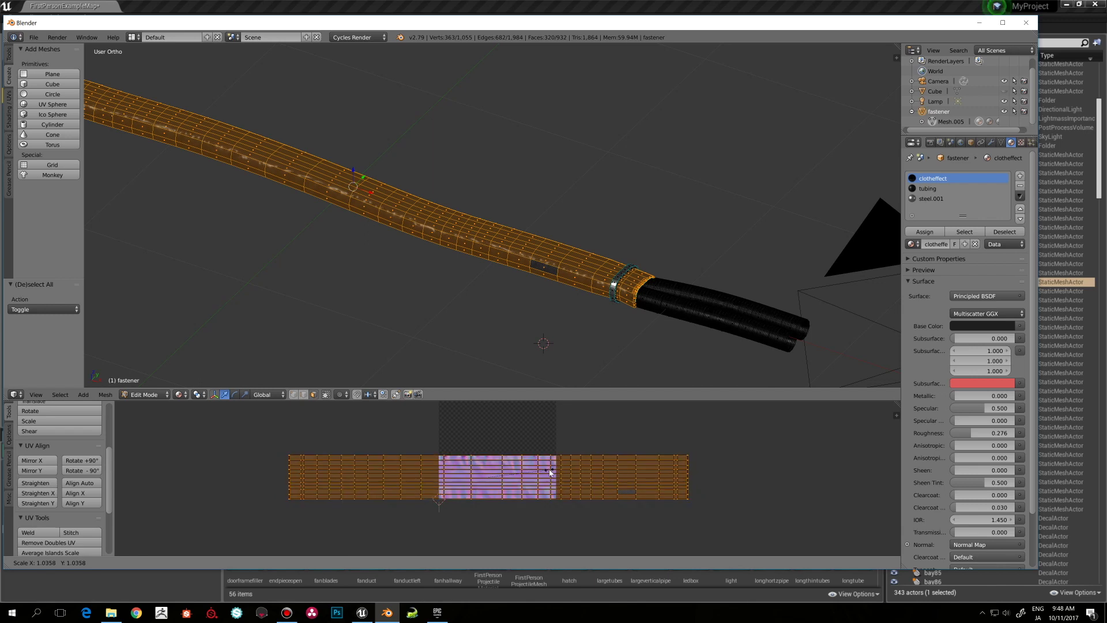
left_click(548, 472)
key("g")
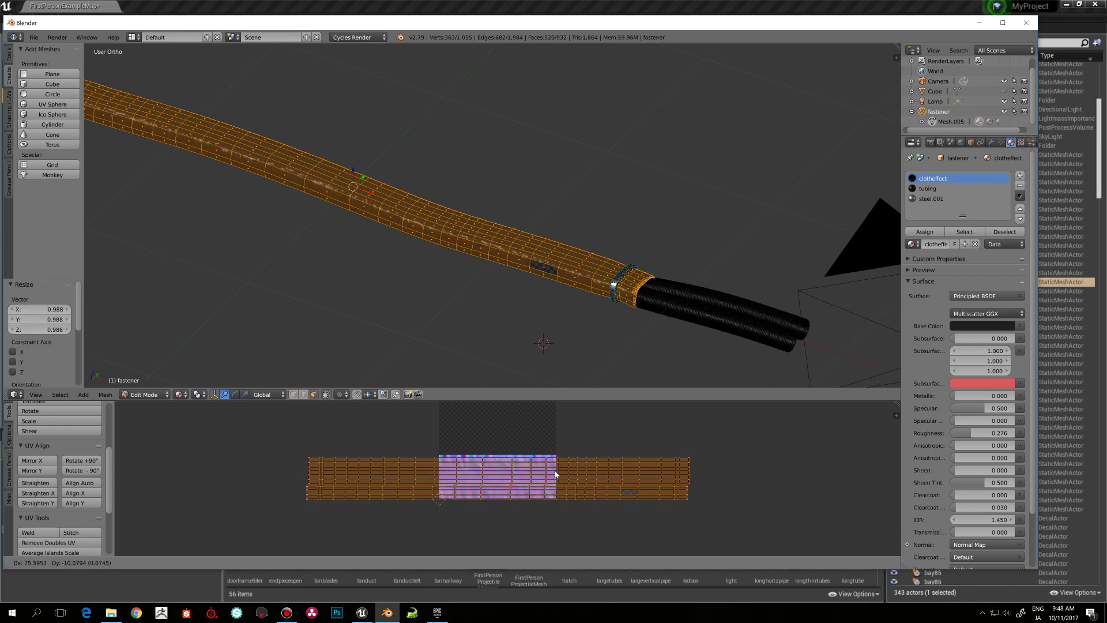
left_click(440, 466)
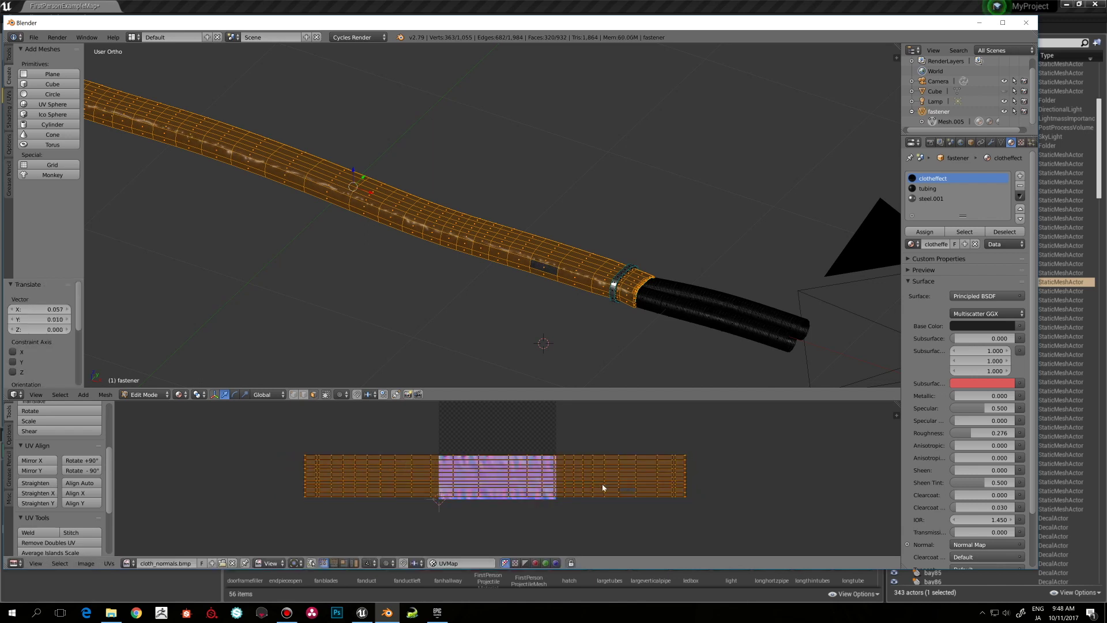
key("s")
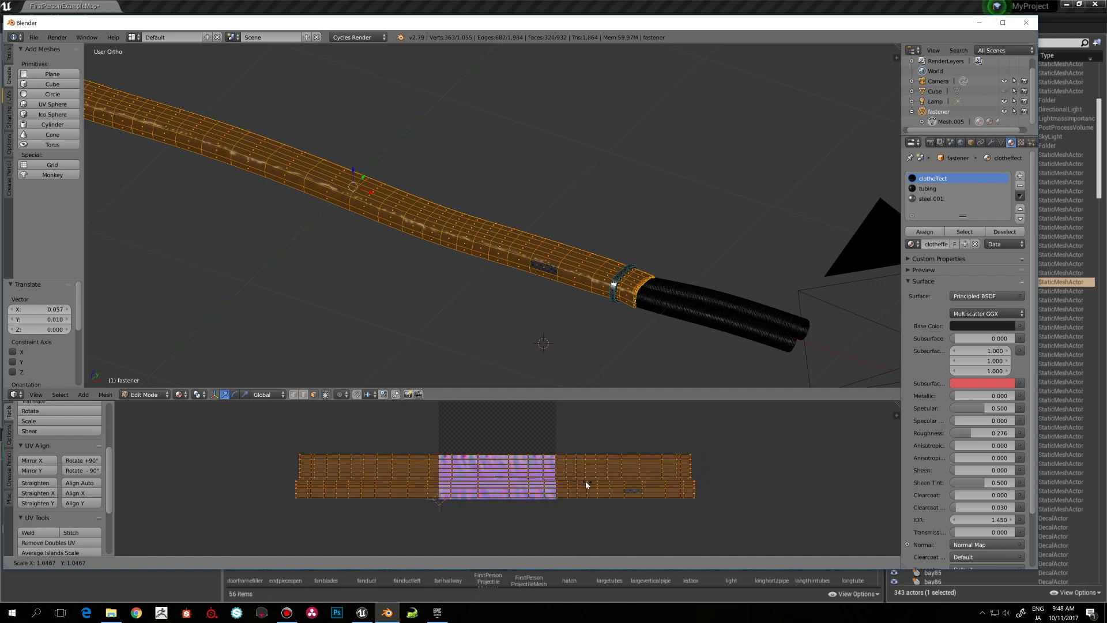
left_click(587, 483)
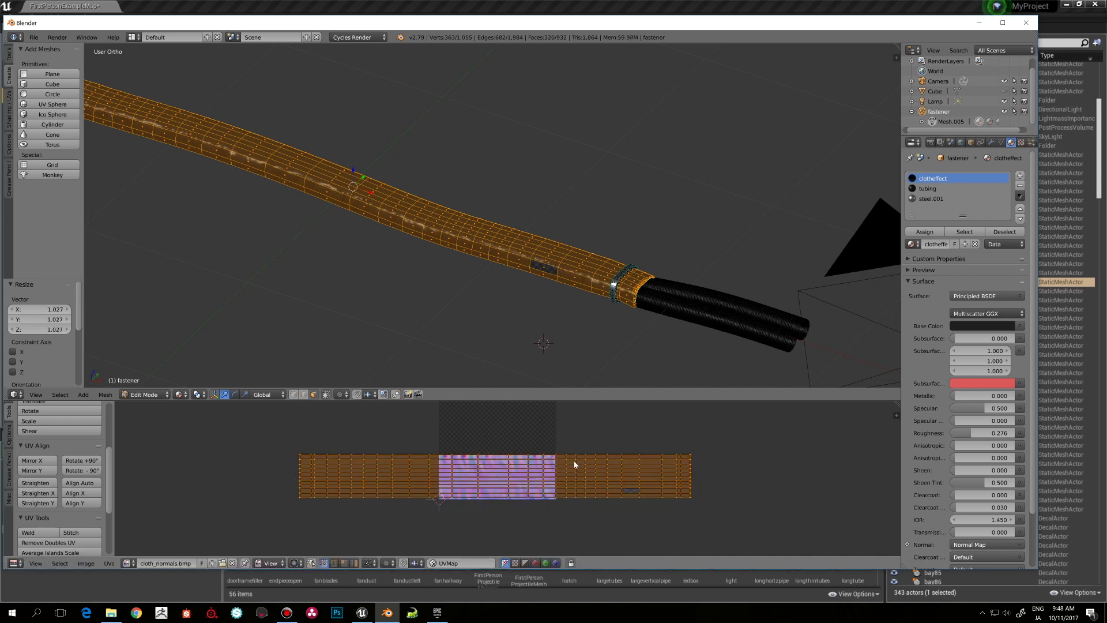
Scale the sleeve UVs by about 0.998 along X, shrink them slightly along Y, and adjust their overall size and position over the normal map.
key("s")
key("x")
left_click(575, 469)
key("s")
key("y")
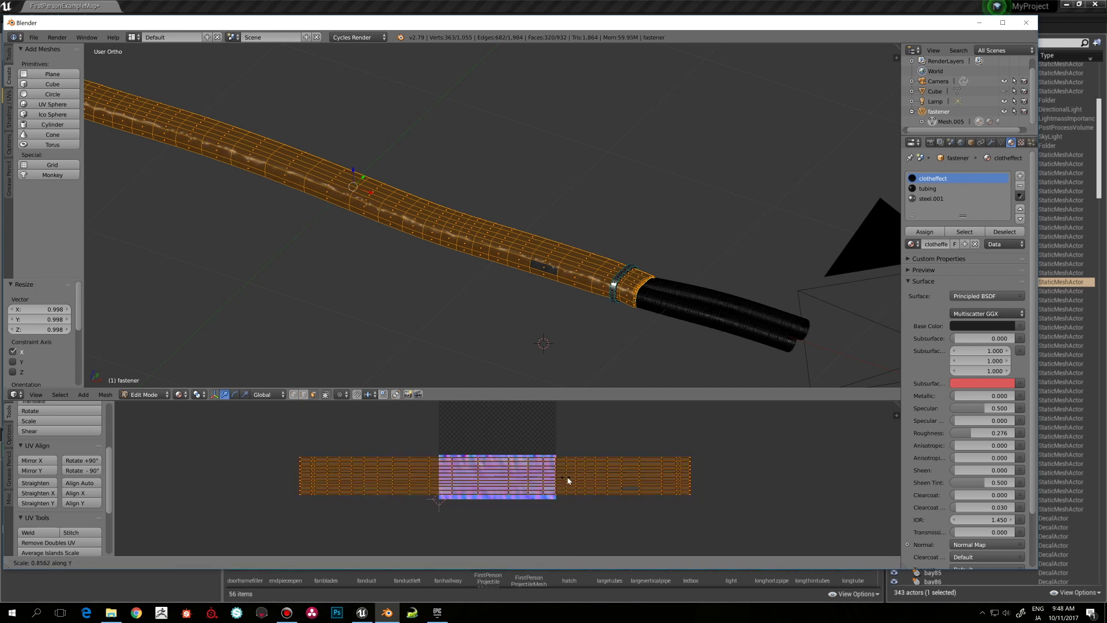
left_click(569, 480)
key("s")
left_click(570, 479)
key("t")
key("g")
left_click(536, 478)
Return to Object Mode and compare the wrinkles along the whole sleeved hose with the cloth_normals.bmp map.
key("Tab")
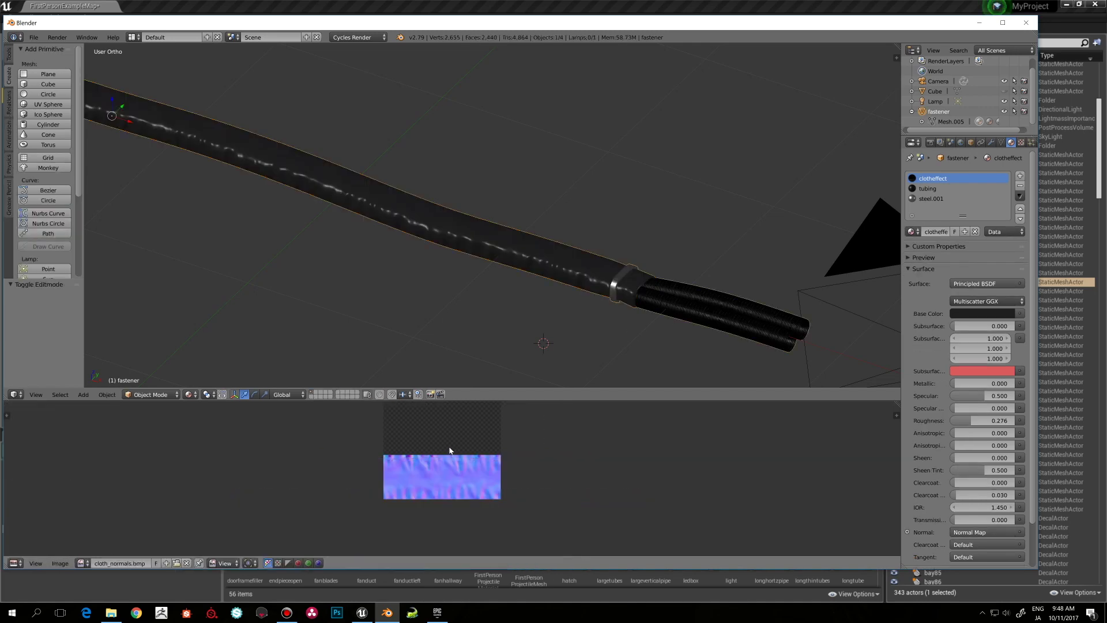
middle_click_drag(496, 290, 524, 314)
scroll(536, 308, "down", 1)
scroll(544, 311, "up", 2)
scroll(545, 312, "down", 2)
scroll(533, 309, "down", 1)
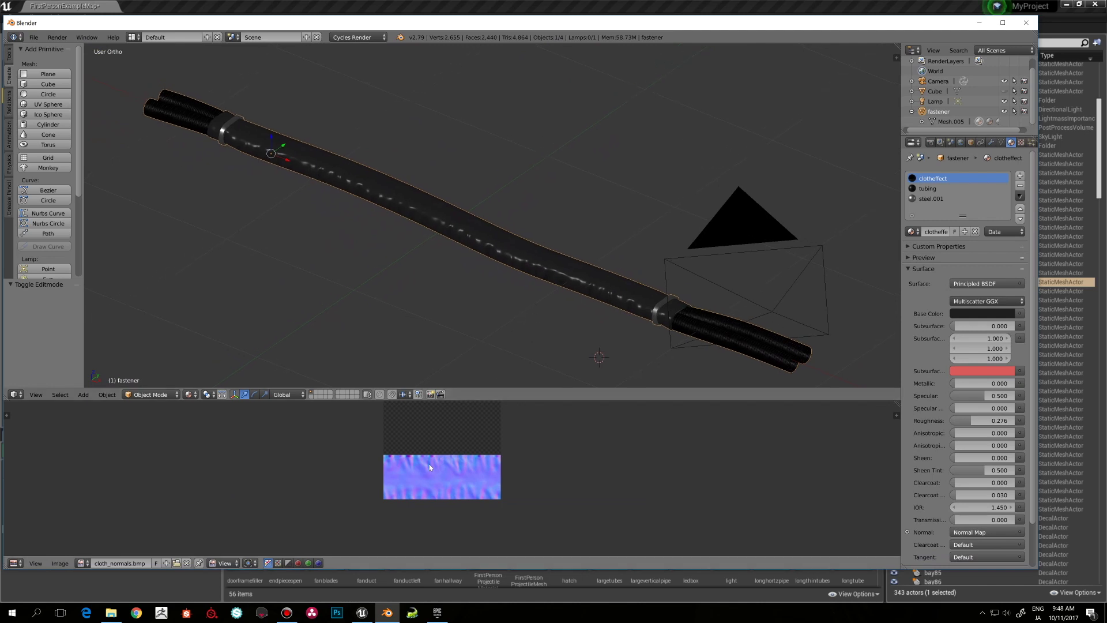
scroll(456, 465, "up", 3)
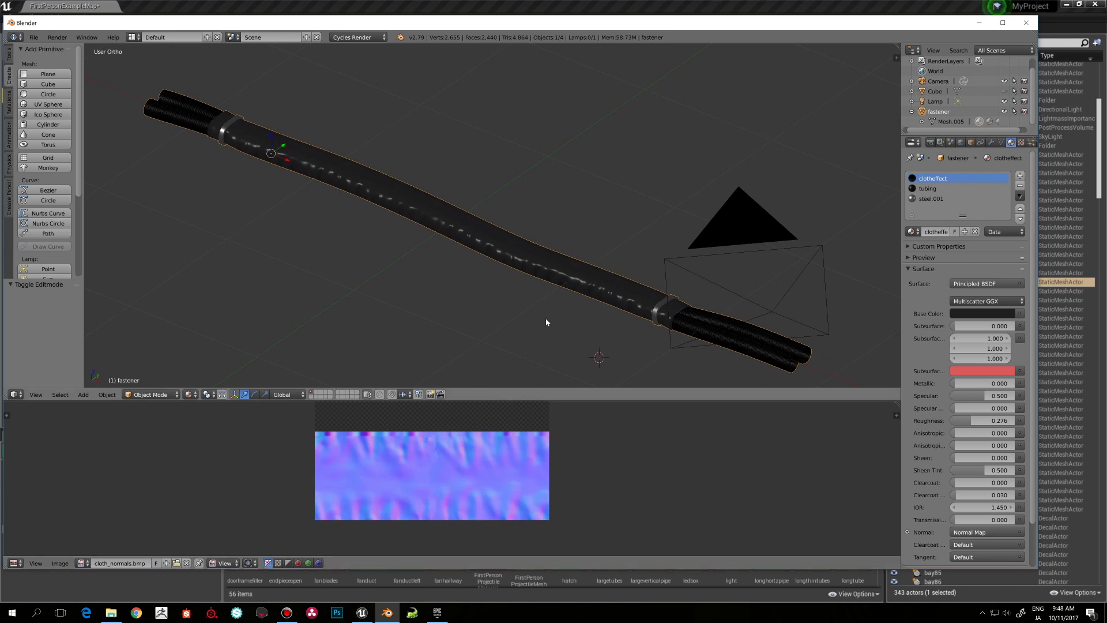
scroll(545, 323, "down", 2)
middle_click_drag(548, 319, 528, 302)
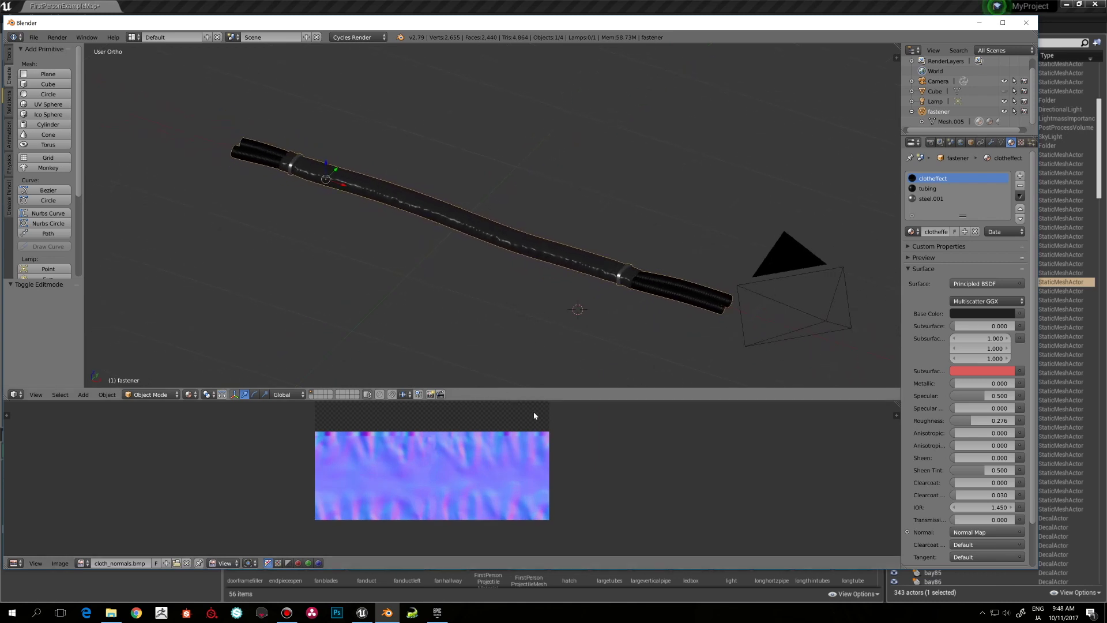
Reselect the fastener hose and enter Edit Mode with all of its geometry deselected.
key("a")
key("a")
right_click(572, 257)
key("Tab")
key("a")
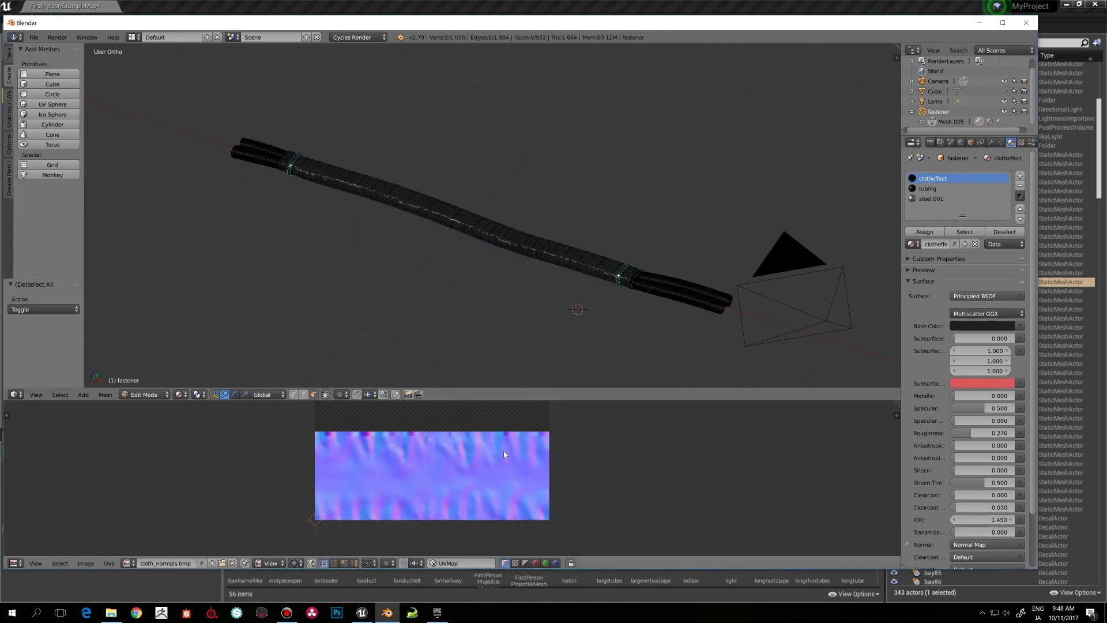
key("a")
key("a")
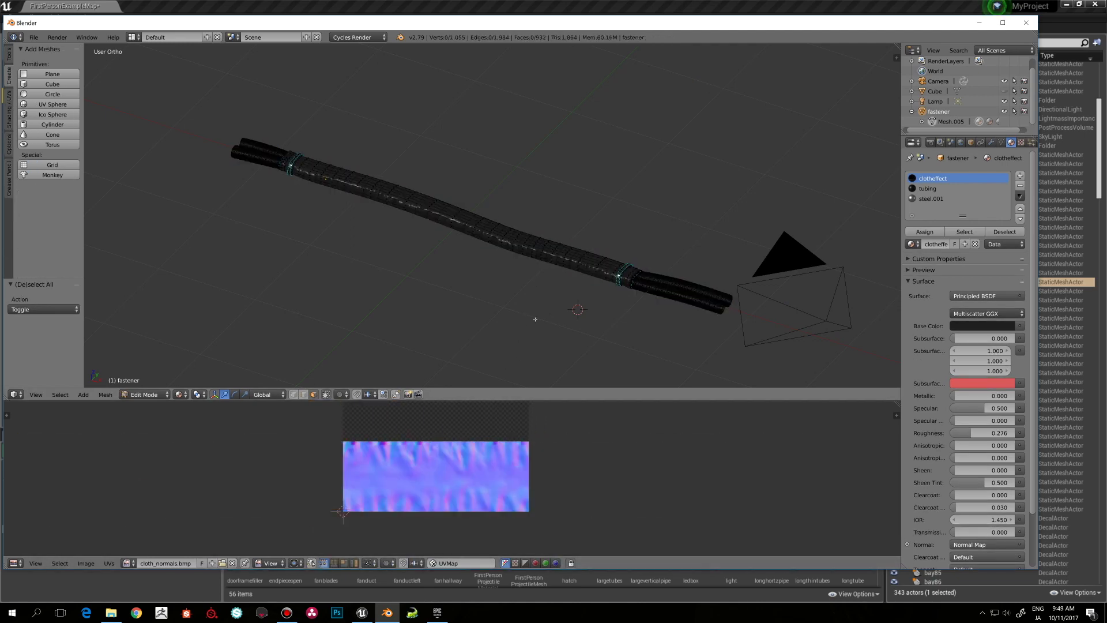
Select the exposed tubing at the end of the hose as linked faces delimited by seam.
scroll(557, 321, "up", 7)
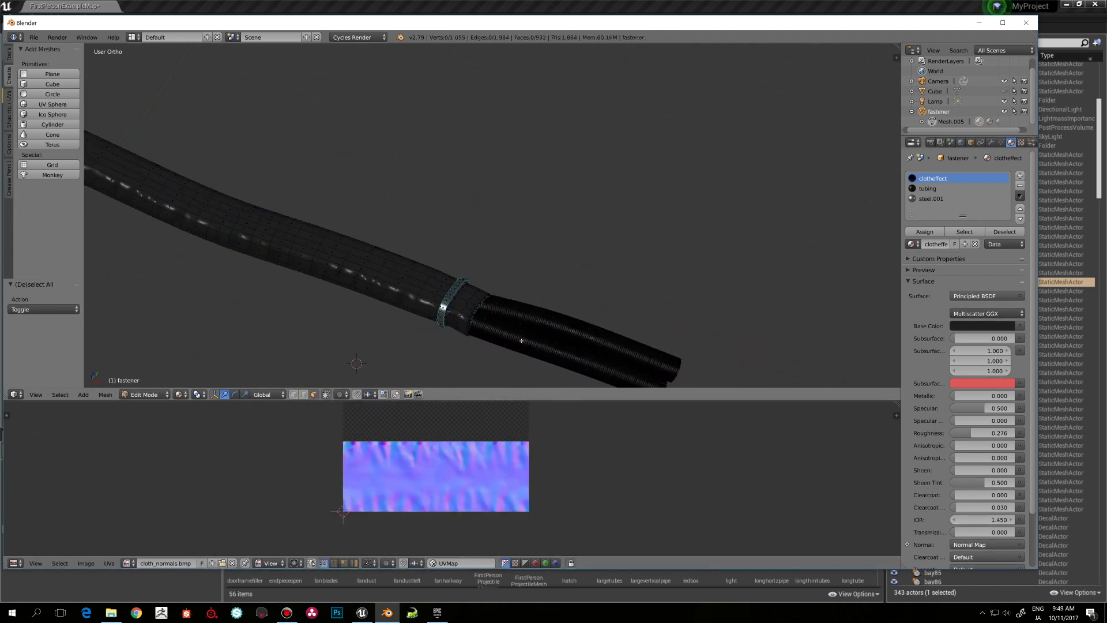
middle_click_drag(484, 294, 535, 294)
right_click(534, 285)
key("Tab")
key("Tab")
key("a")
key("a")
right_click(548, 279)
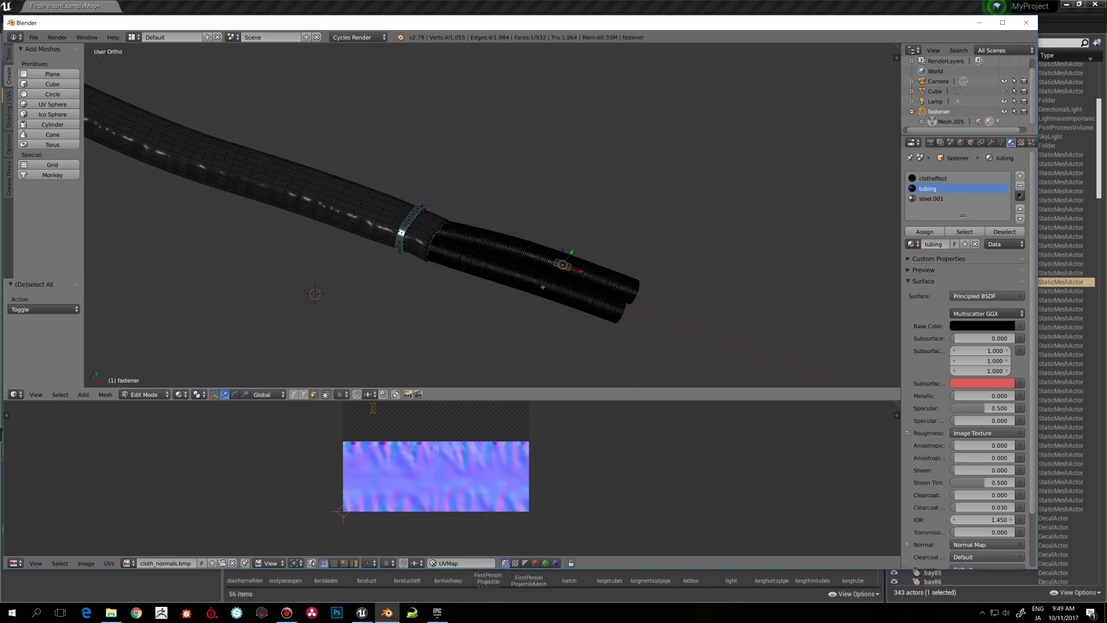
key("ctrl+l")
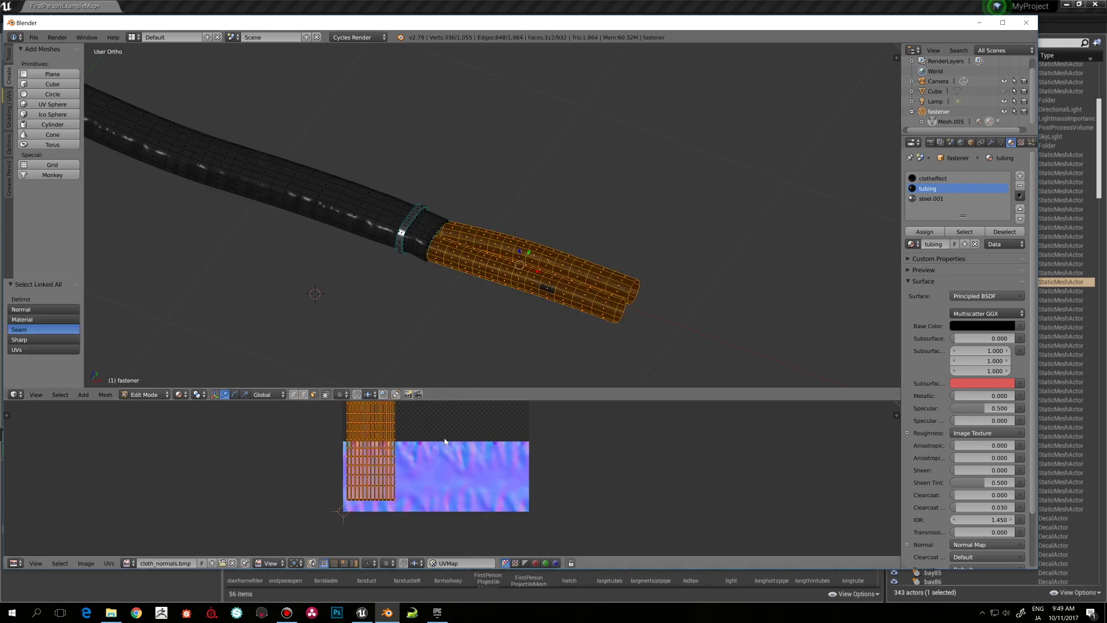
Enlarge the UV editor, display ribbedhose_normal.png behind the tubing UVs, and inspect its rib pattern.
left_click_drag(457, 401, 449, 363)
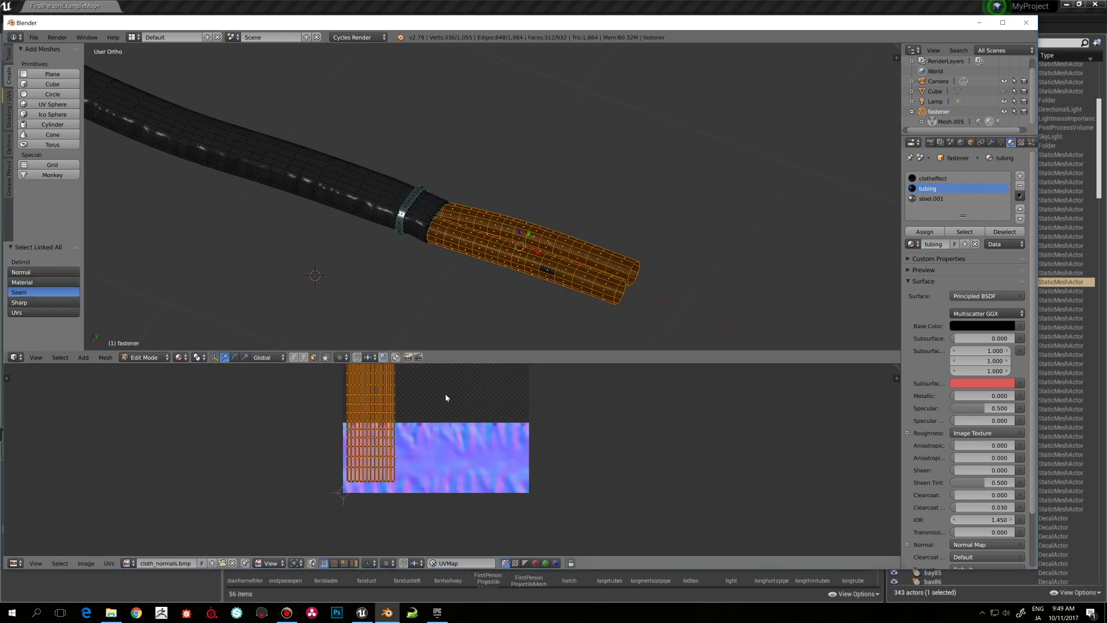
middle_click_drag(445, 398, 450, 422)
left_click(127, 562)
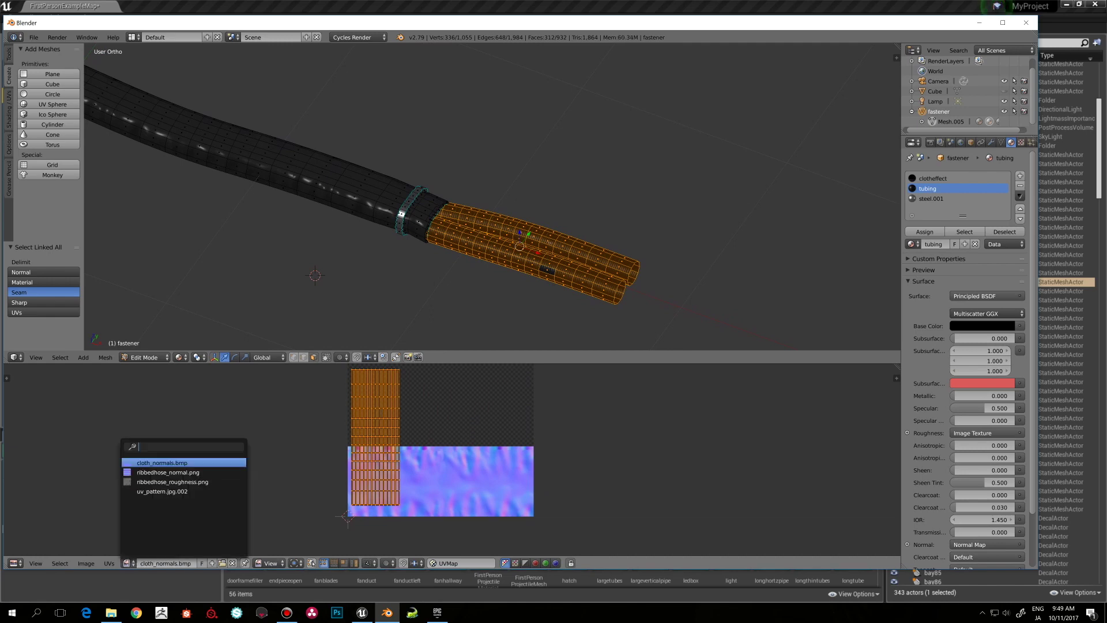
left_click(167, 472)
scroll(415, 450, "down", 3)
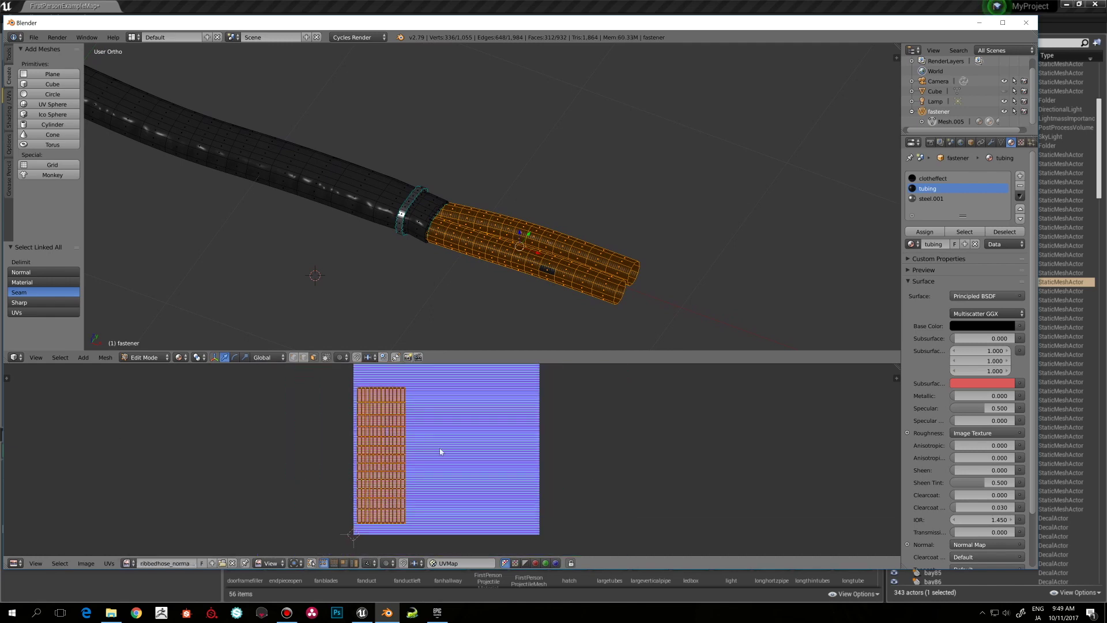
scroll(442, 449, "up", 4)
scroll(452, 422, "up", 4)
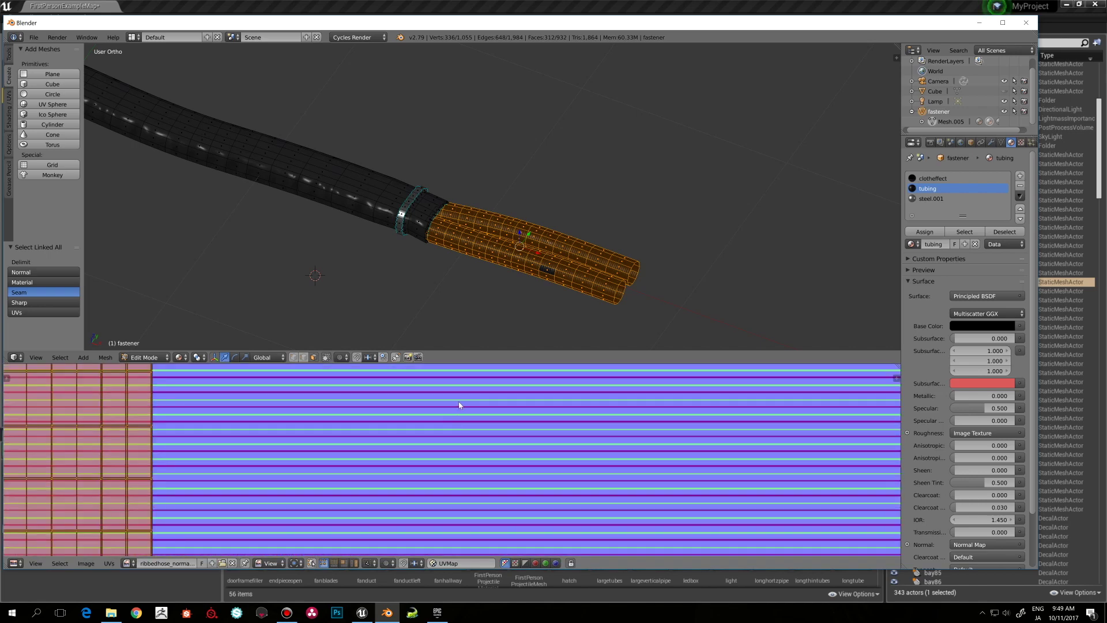
scroll(320, 422, "down", 4)
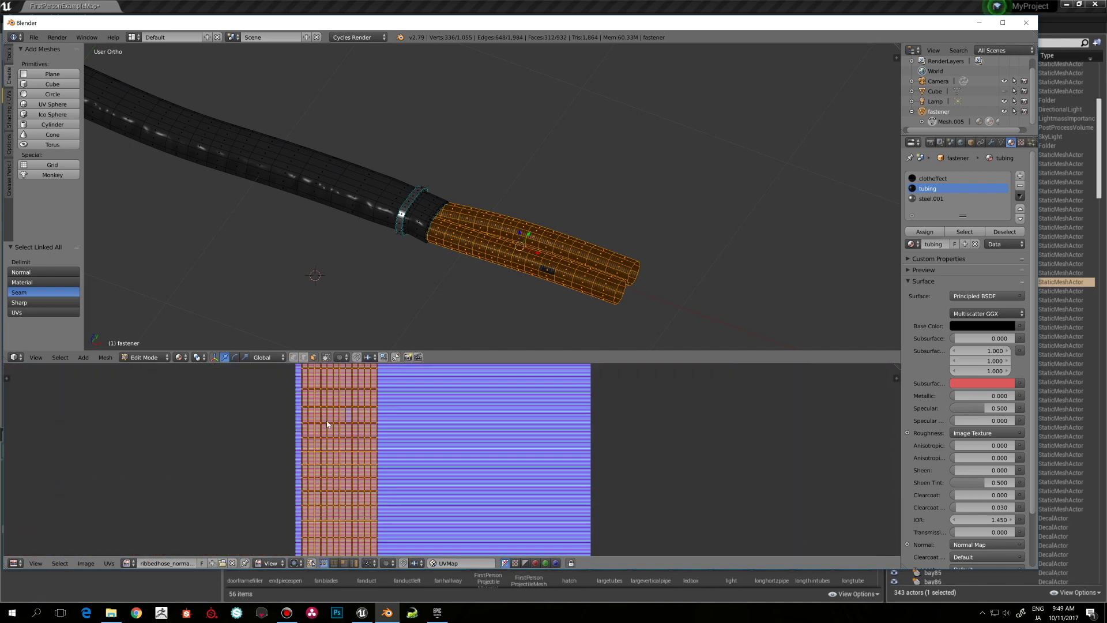
Scale the tubing UVs down on ribbedhose_normal.png, clear the selection, and view the ribs on the tubes.
key("s")
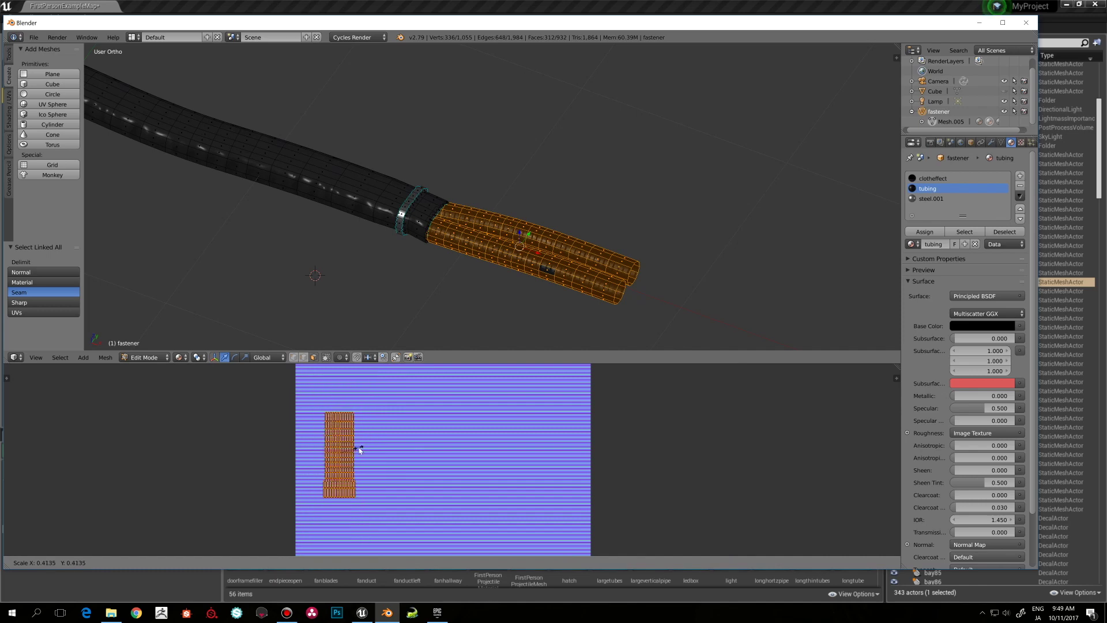
left_click(365, 440)
key("a")
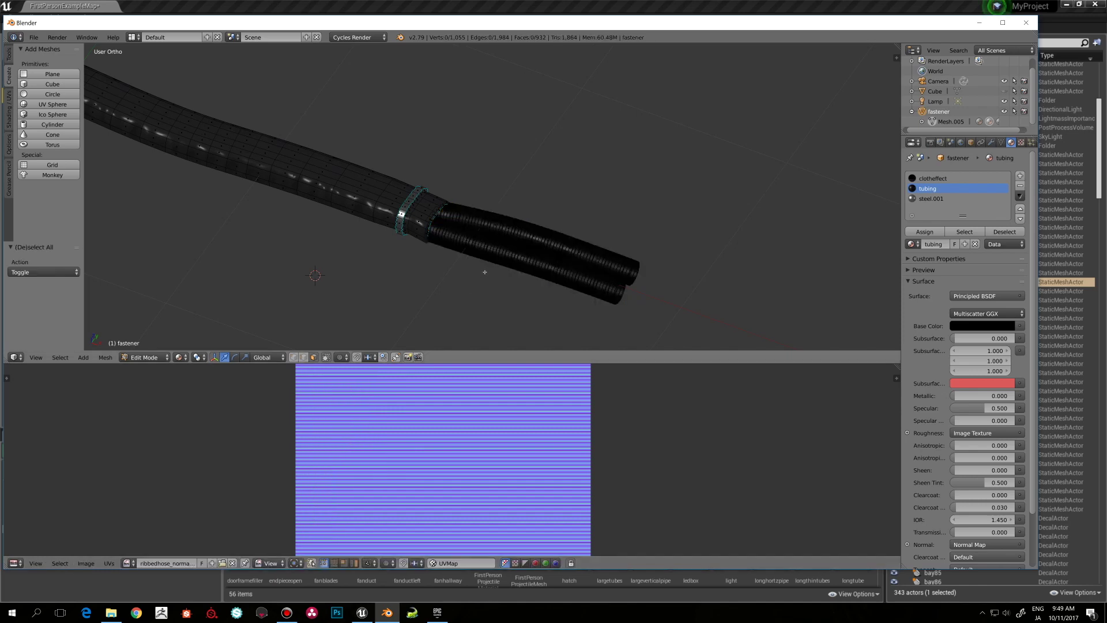
middle_click_drag(484, 266, 466, 288)
Select the whole mesh to view all its UV islands over ribbedhose_normal.png, and clear the selection to check the hose.
key("a")
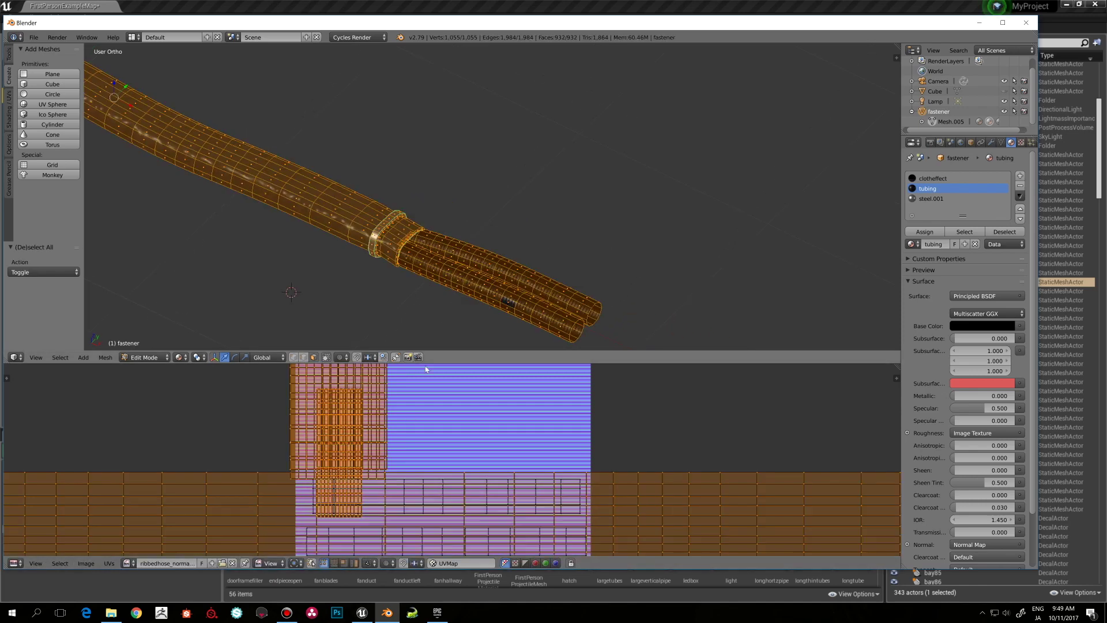
scroll(458, 309, "down", 2)
key("a")
middle_click_drag(465, 286, 507, 282)
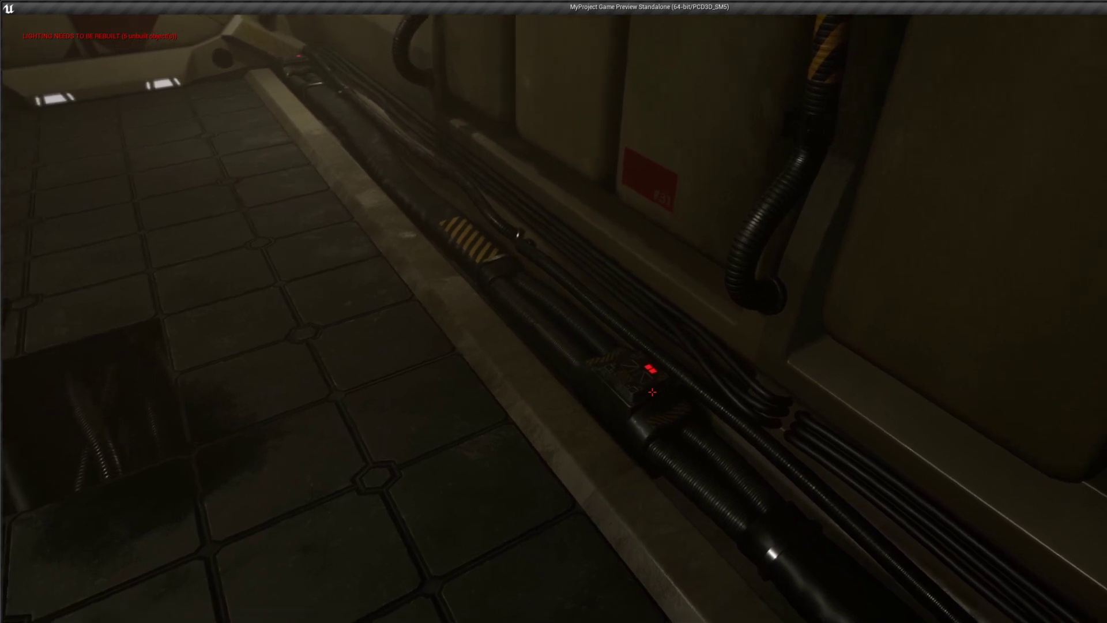
In the Unreal Engine game preview, walk the corridor to view the wall panels, overhead pipes, cables and hanging ribbed hoses.
key("a")
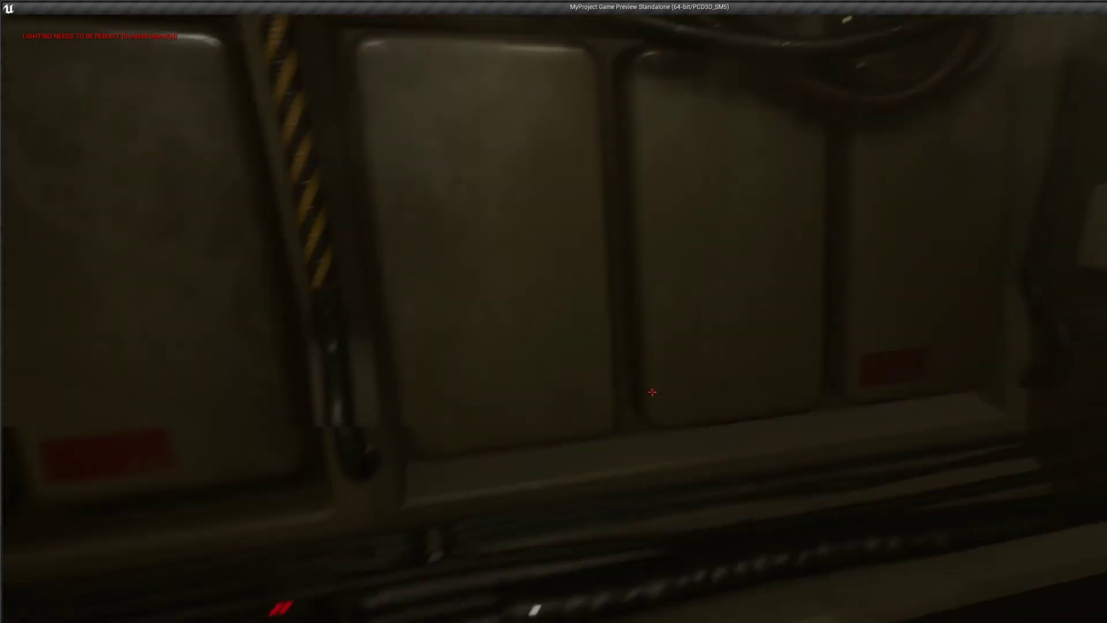
key("w")
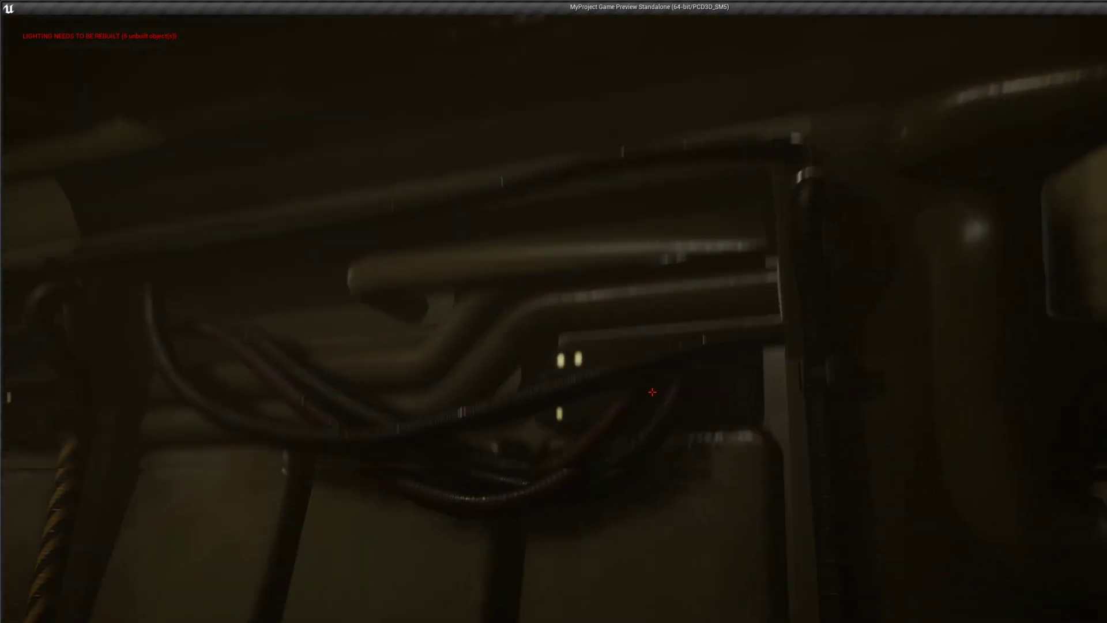
key("a")
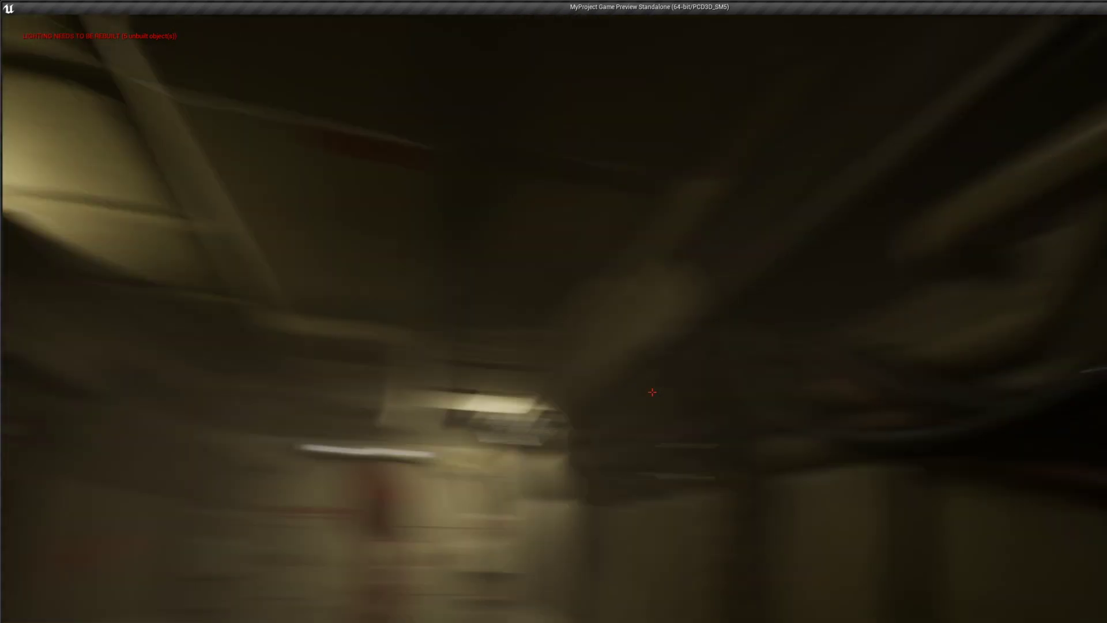
key("d")
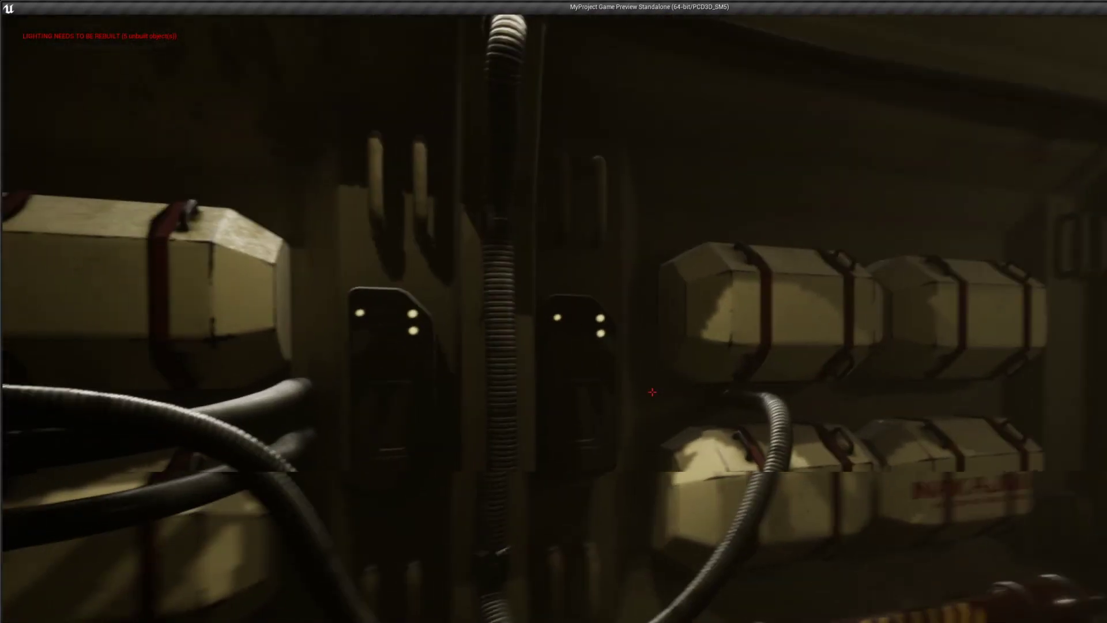
key("s")
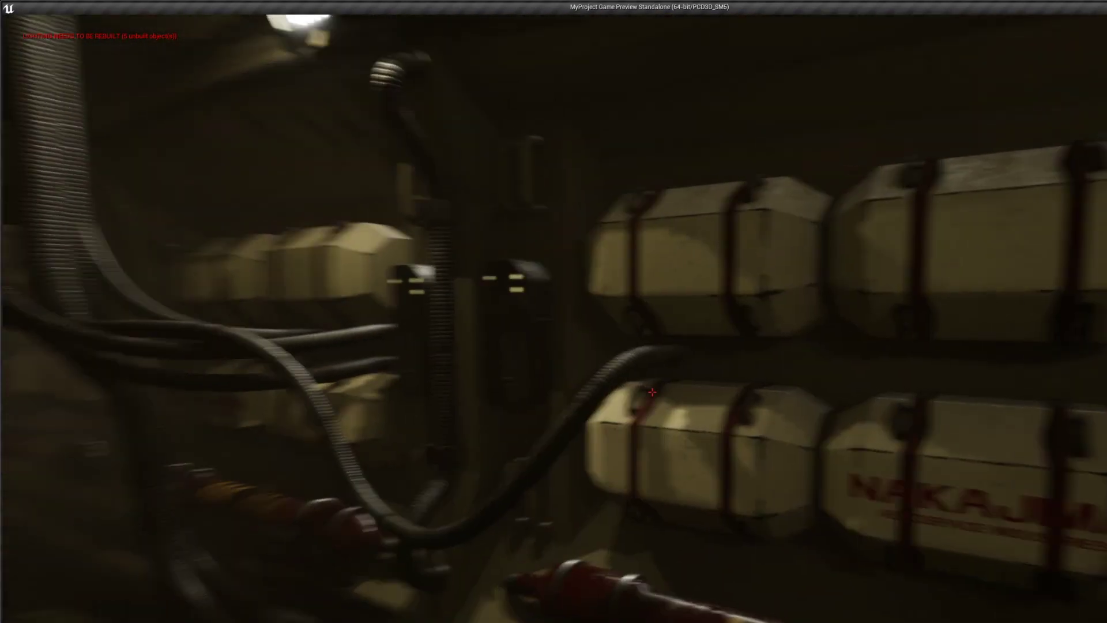
key("d")
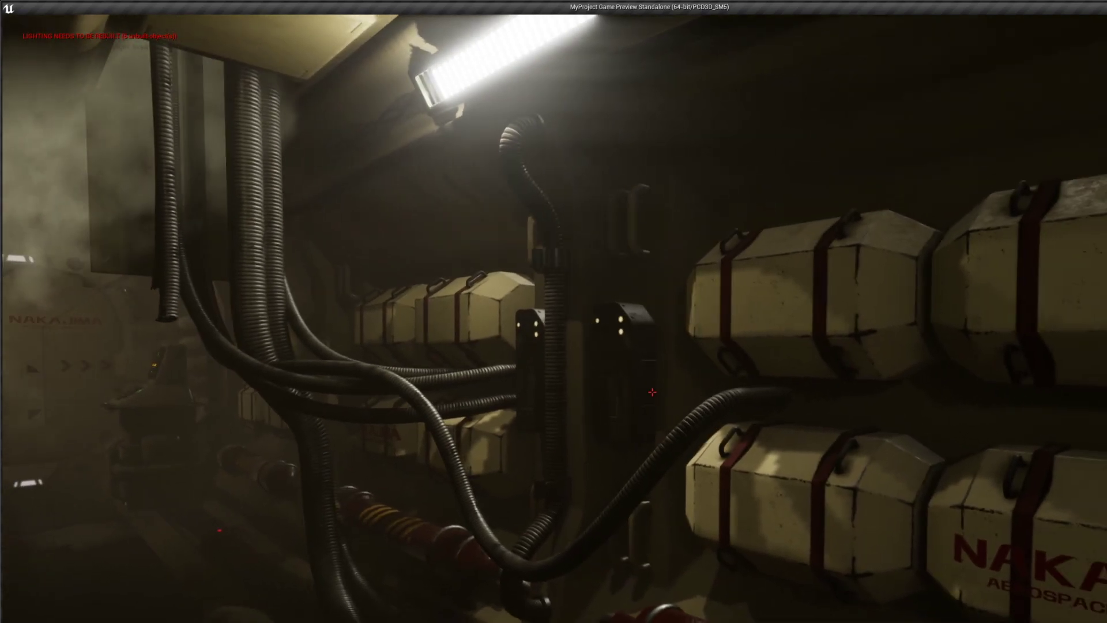
key("w")
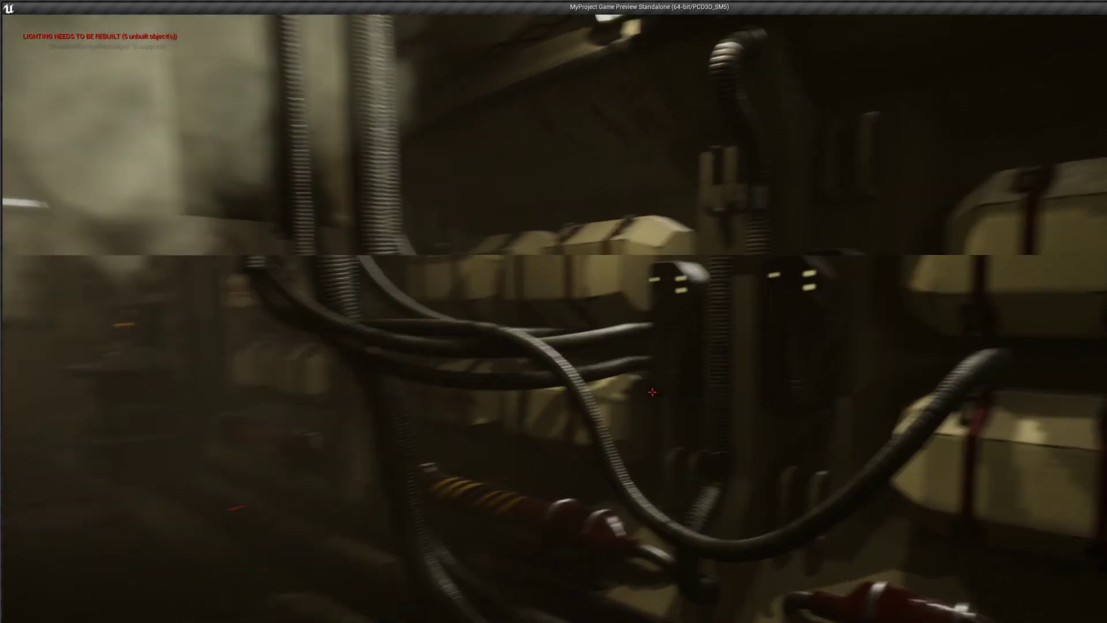
Approach the Nakajima door, login terminal and strapped canisters in the corridor, and examine their decals and surface detail.
key("w")
key("a")
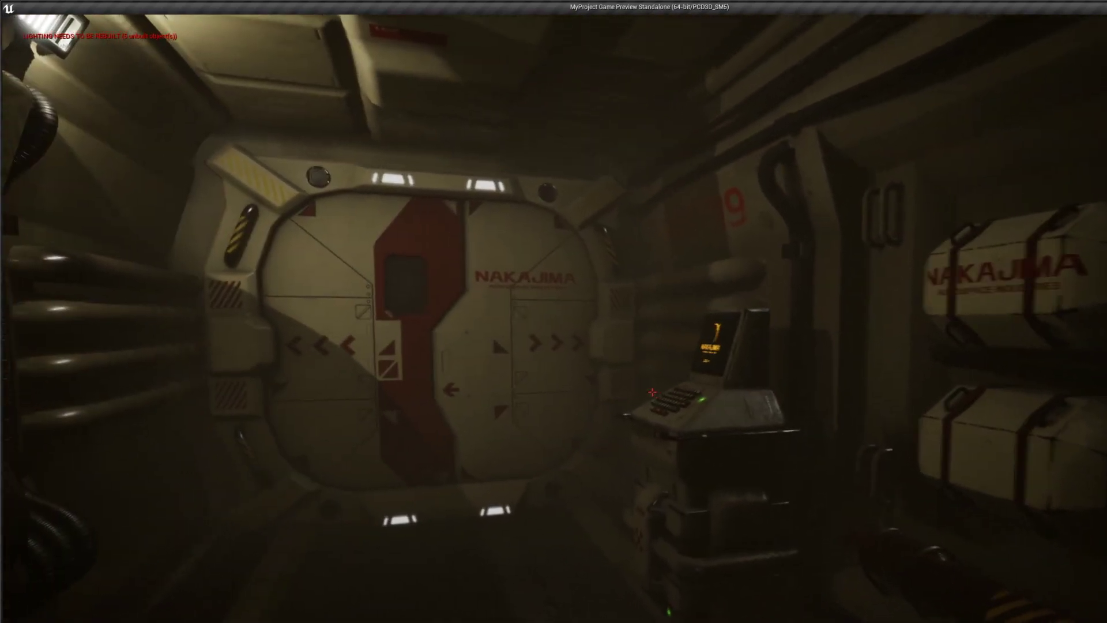
key("w")
key("d")
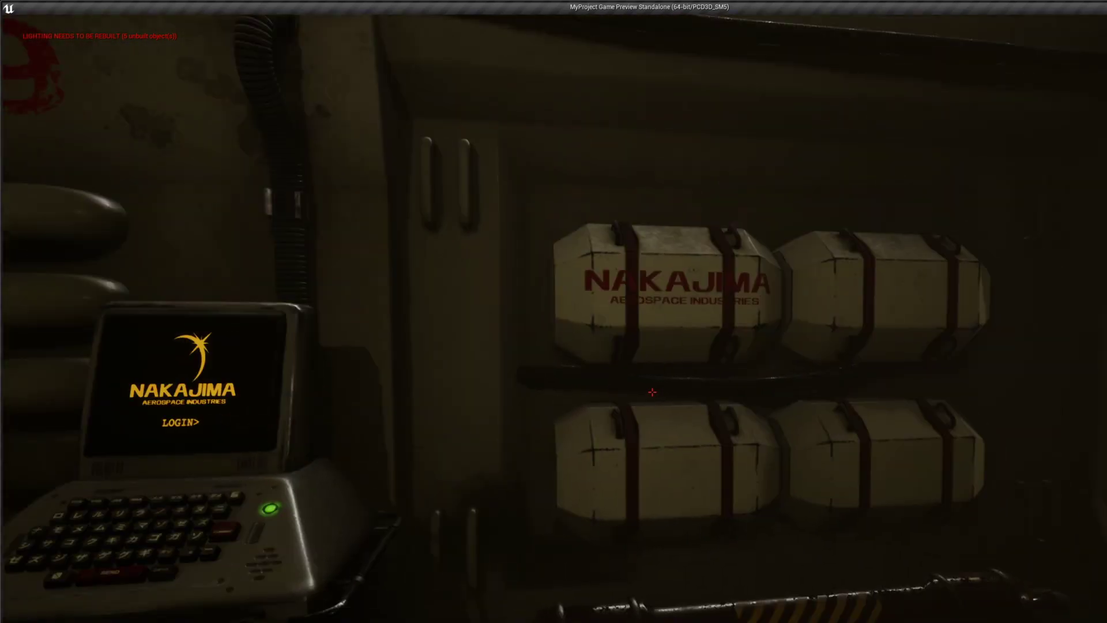
key("w")
key("d")
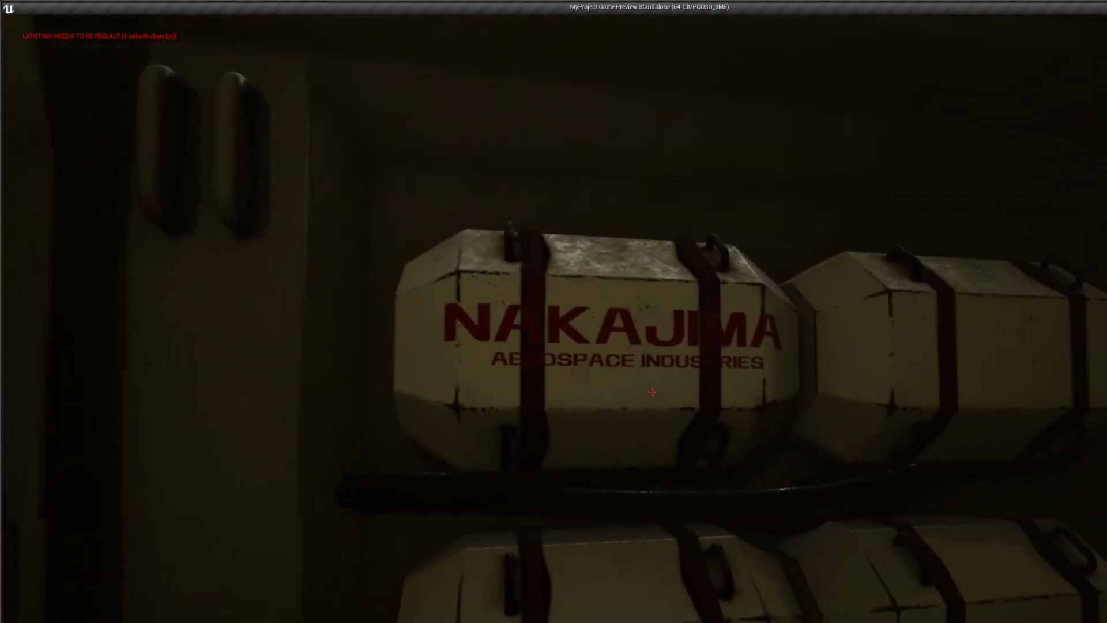
key("s")
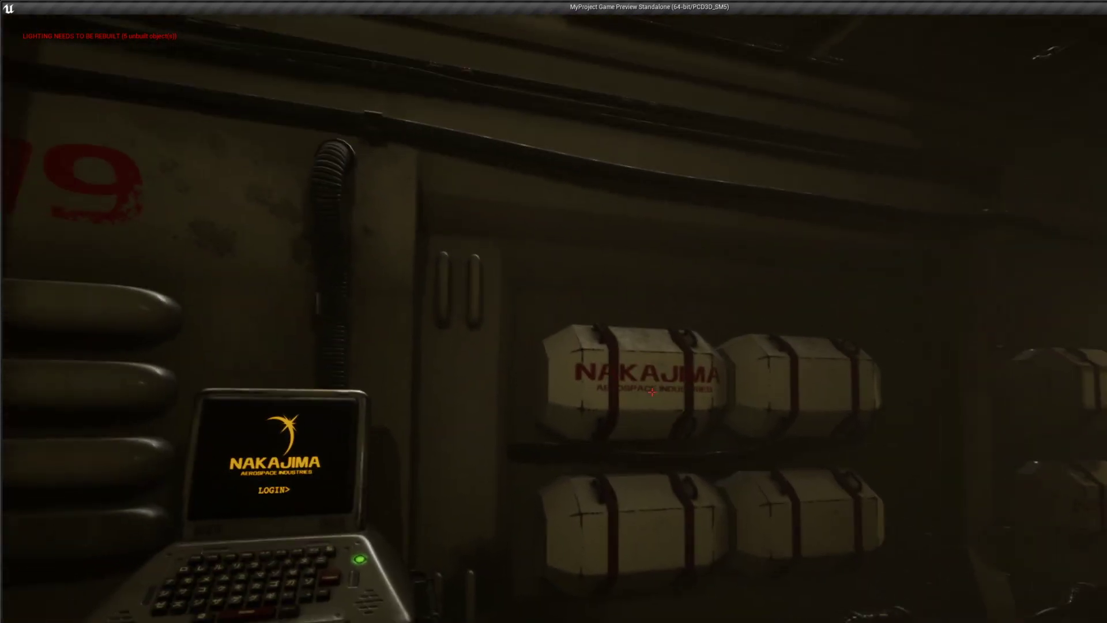
Back away from the strapped canisters and examine the foggy corridor from the login terminal toward the far door.
key("s")
key("s")
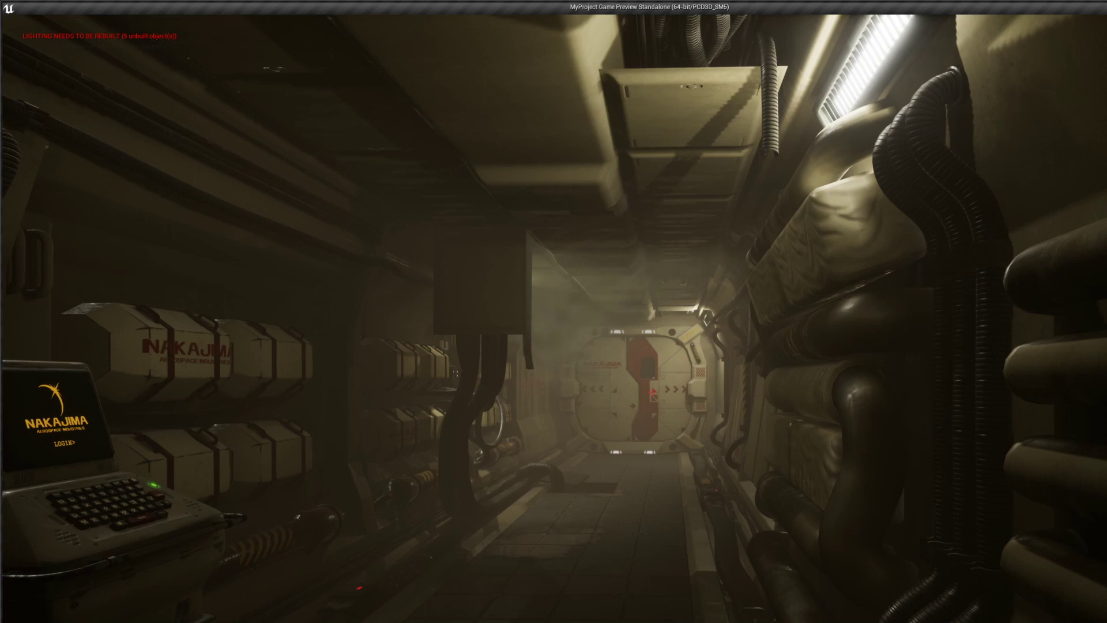
key("w")
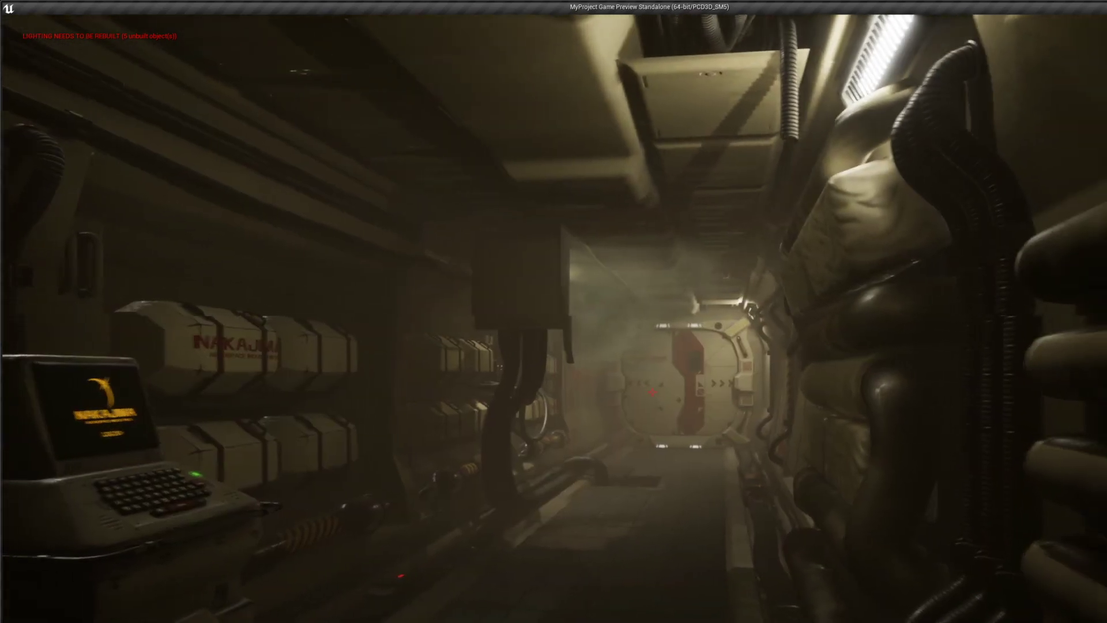
mouse_move(652, 392)
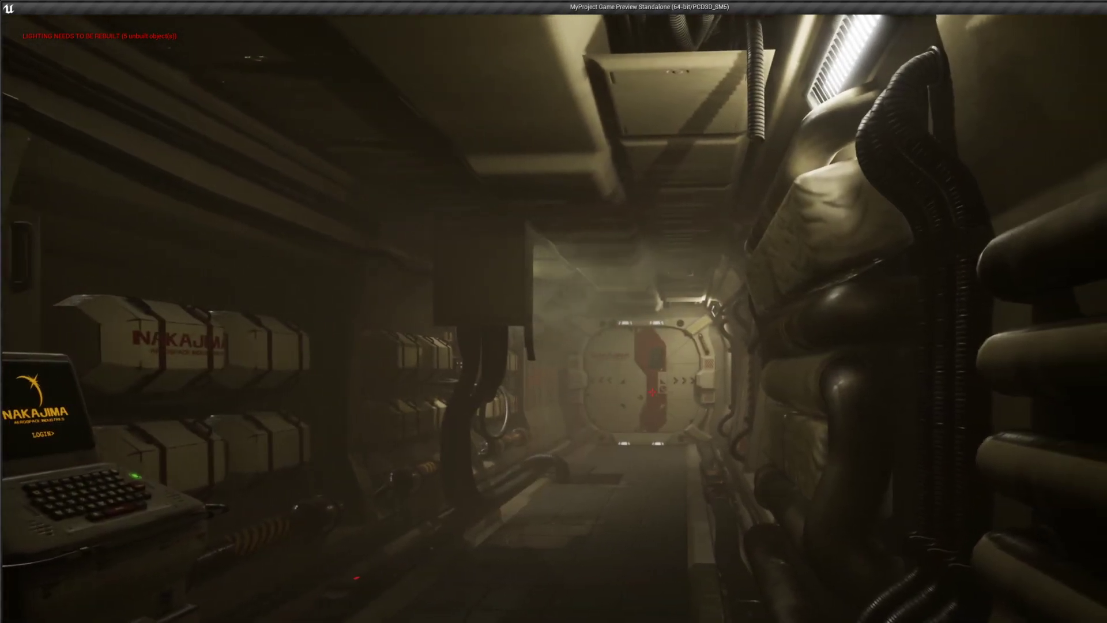
key("w")
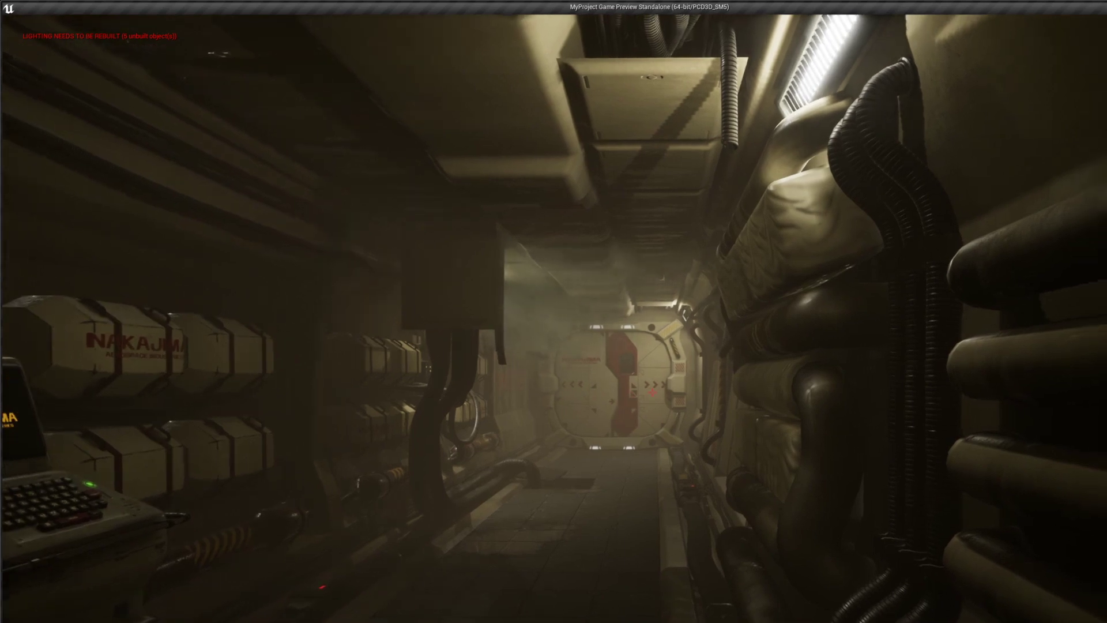
key("s")
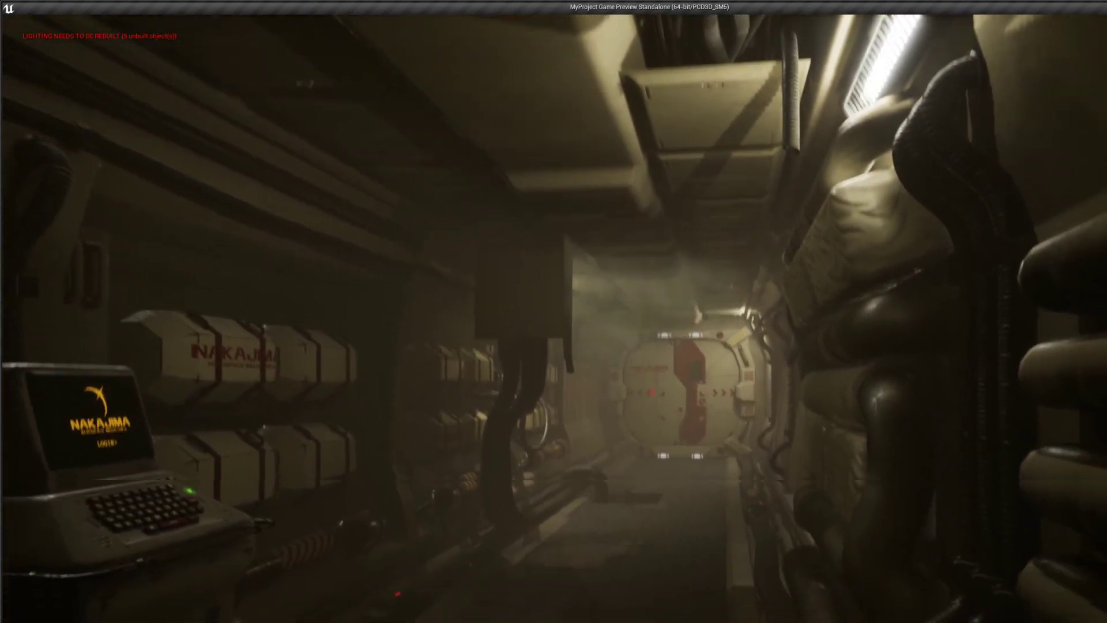
key("w")
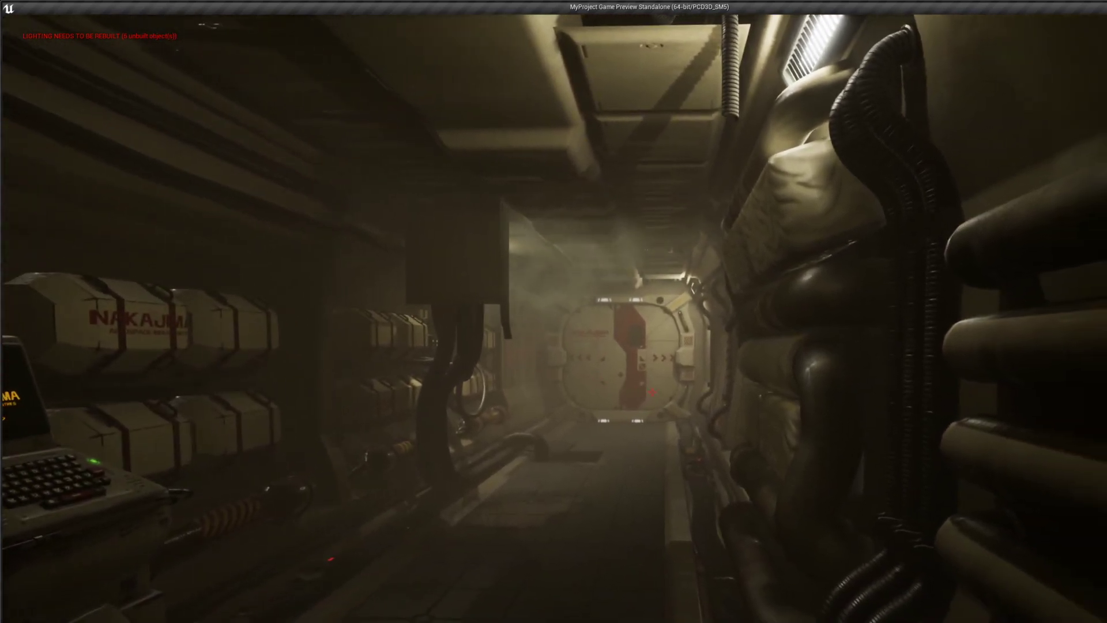
Look over the padded panels, thick pipes and ribbed hoses opposite the terminal, and return to the corridor overview.
key("a")
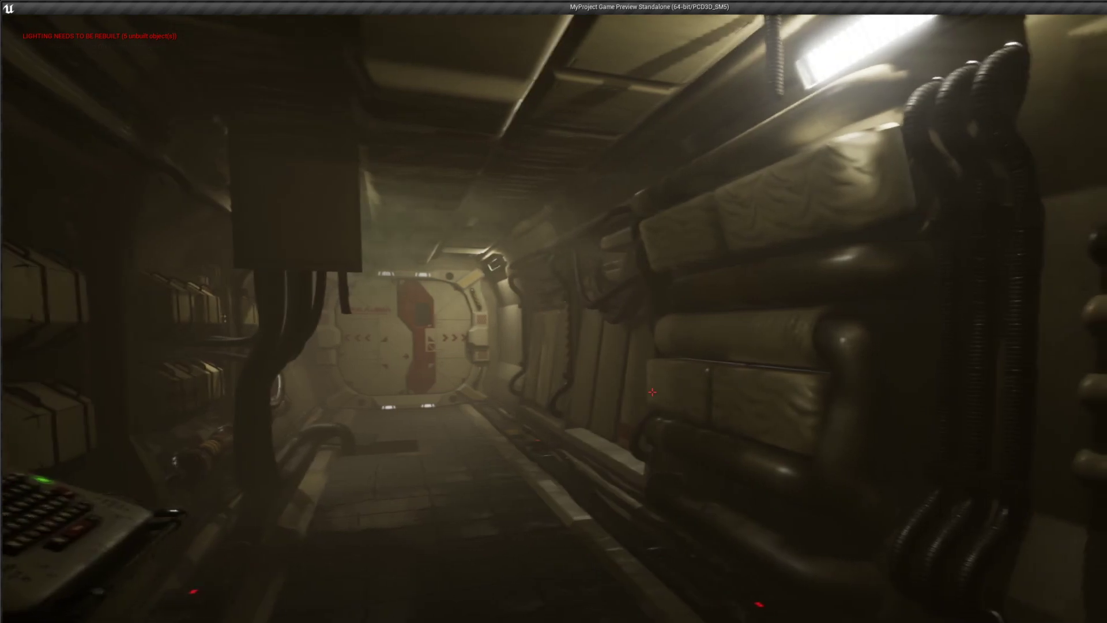
key("d")
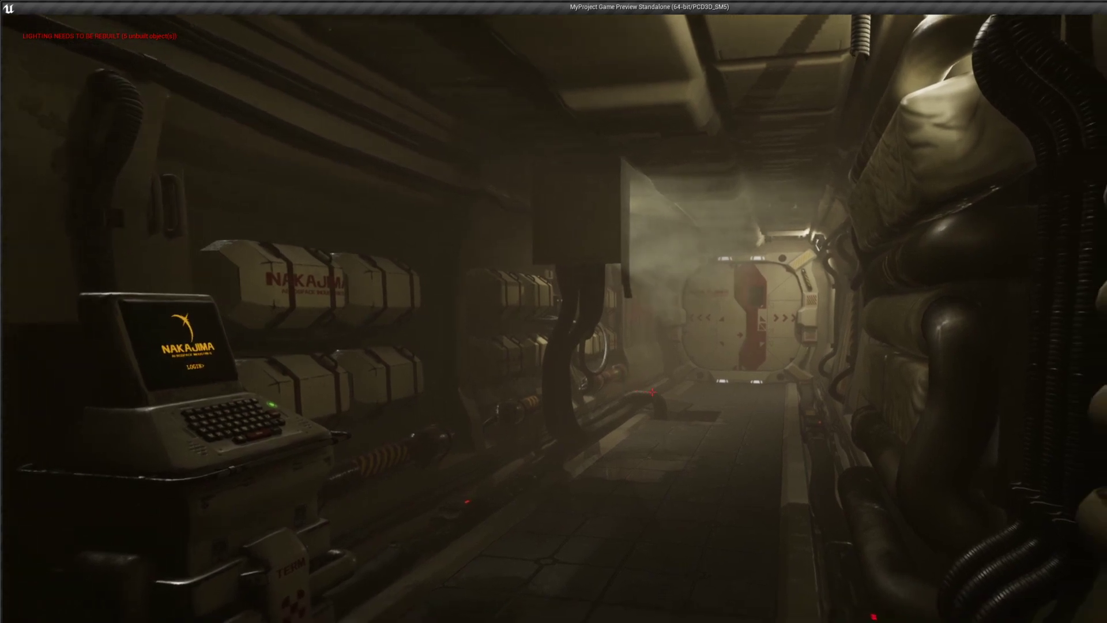
key("w")
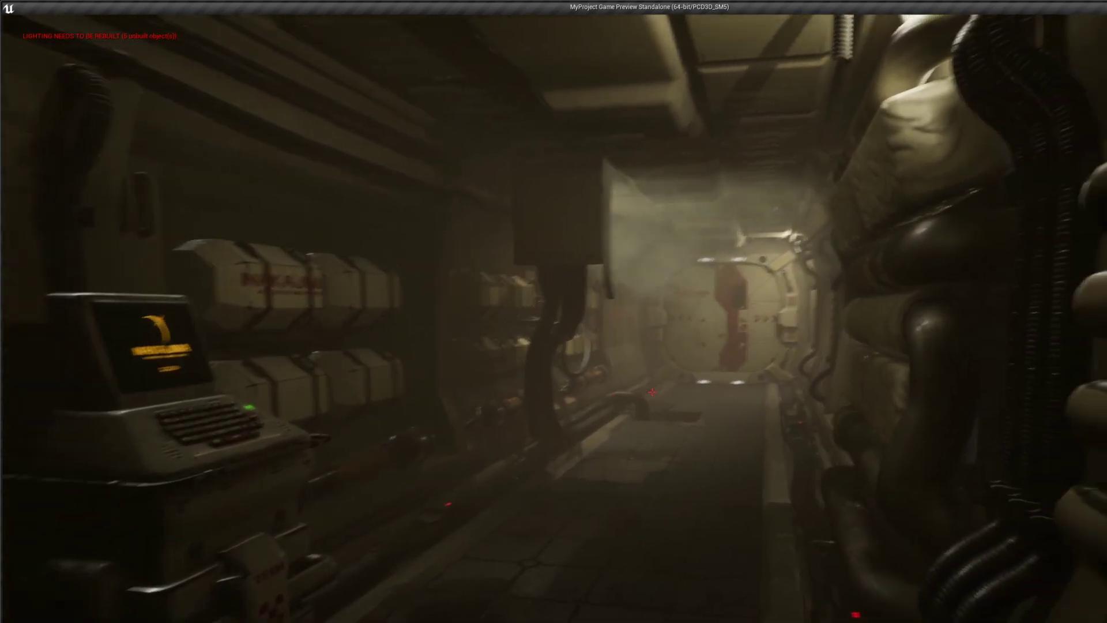
key("w")
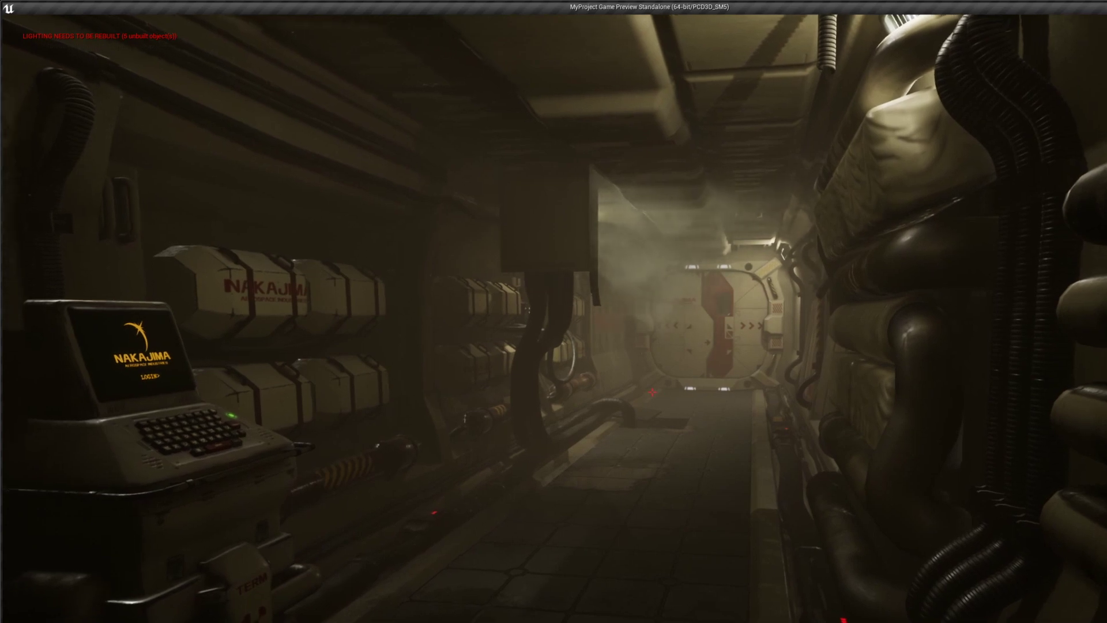
key("w")
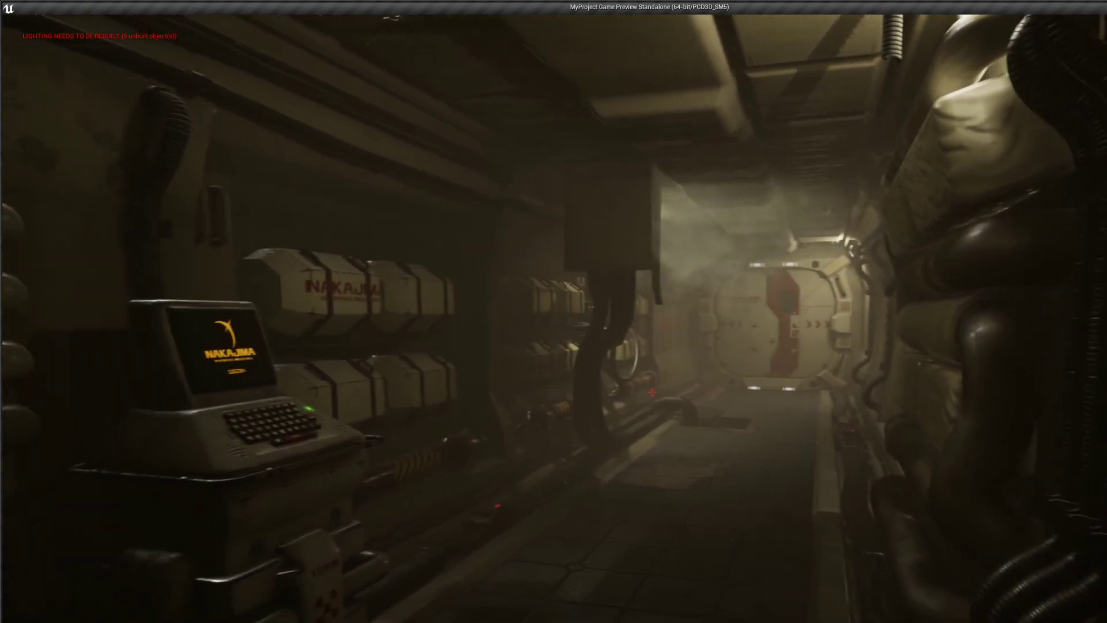
Walk up to the dark overhead unit with hanging cables, examine its edges and the ceiling light, and return to the terminal.
key("w")
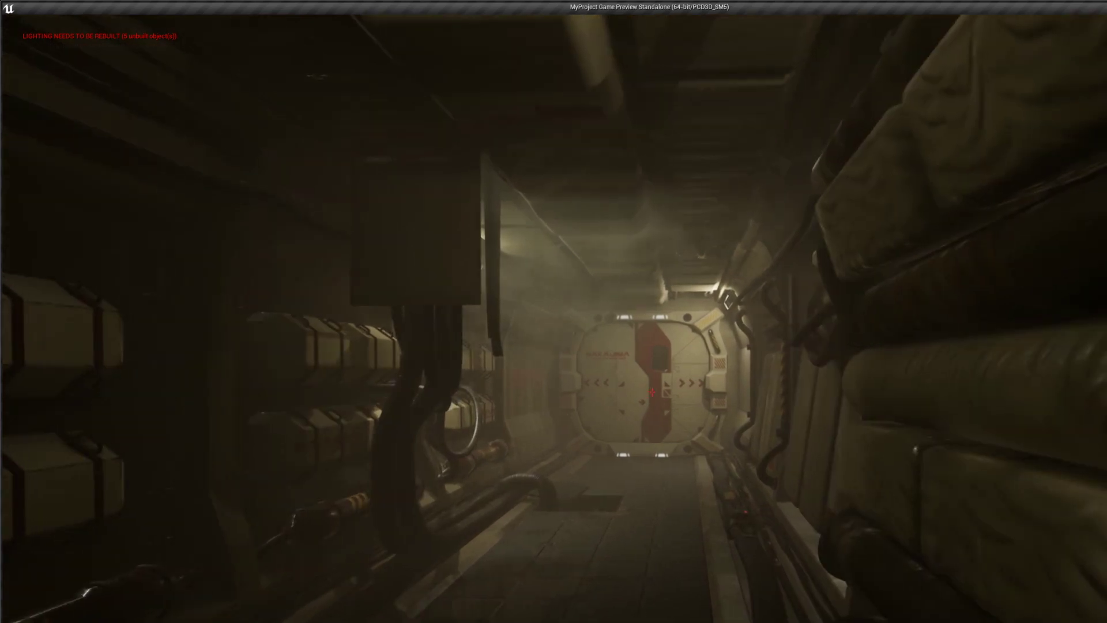
key("w")
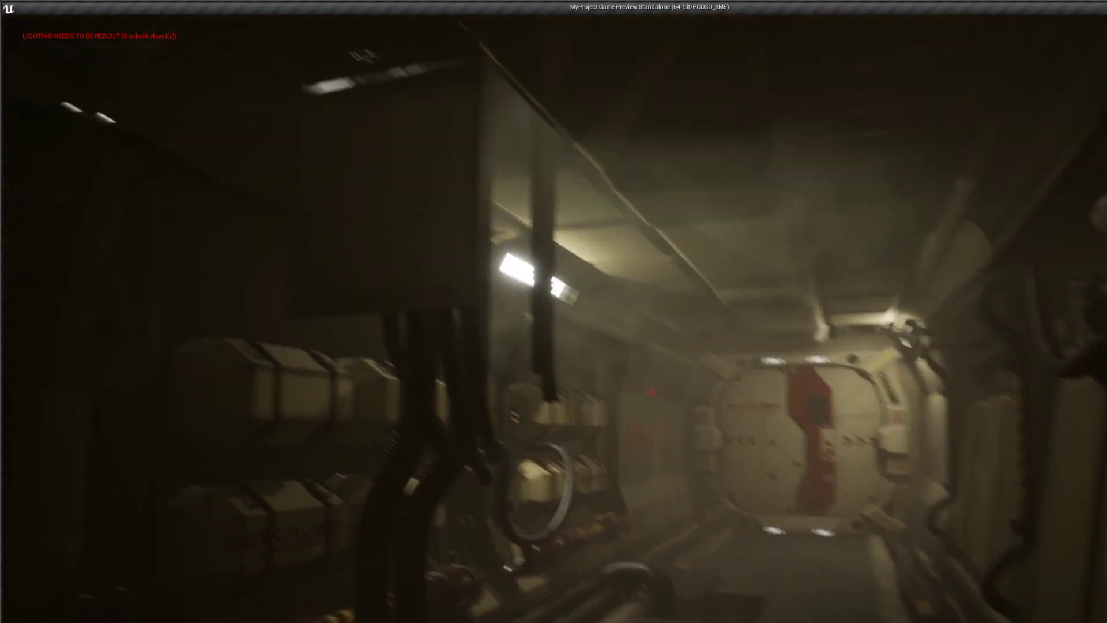
key("d")
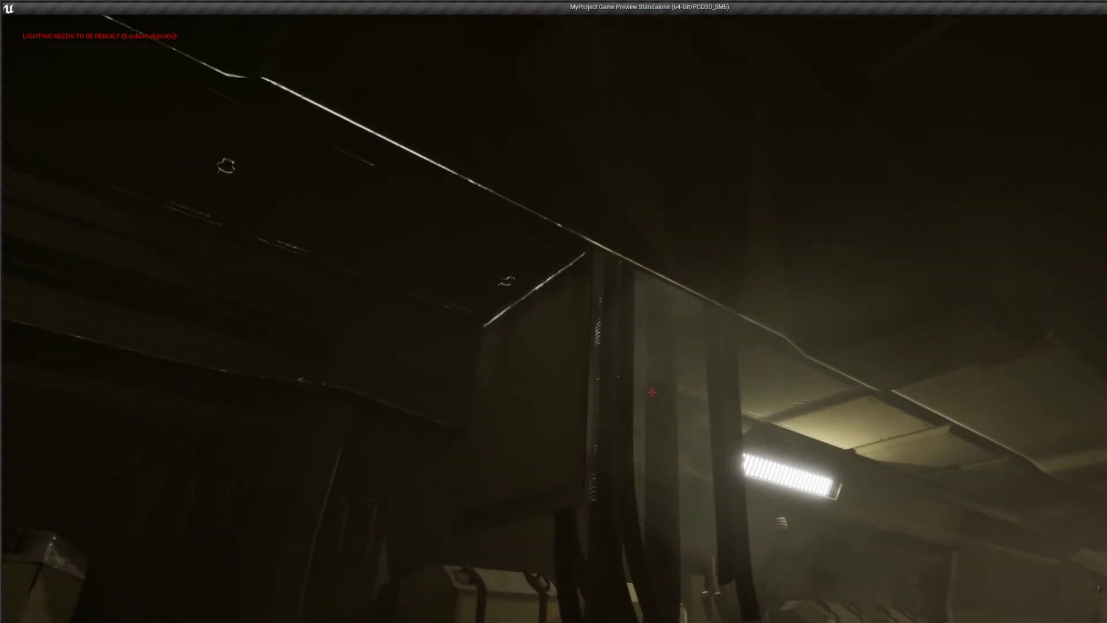
key("s")
key("w")
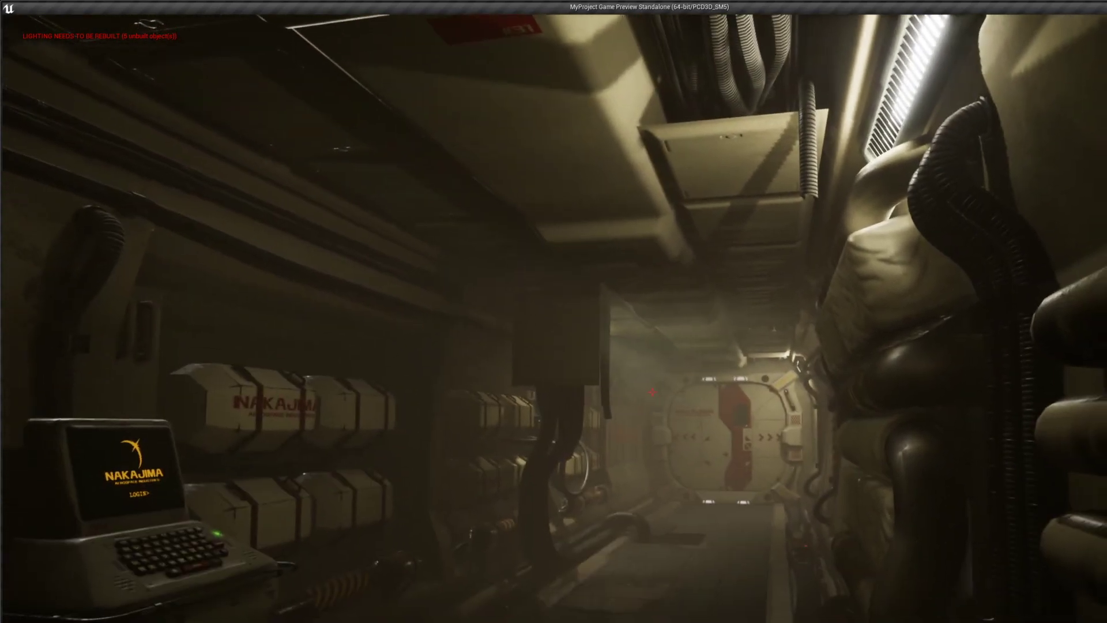
Examine the login terminal, its stand with the TERM decal, and the floor beside it.
key("w")
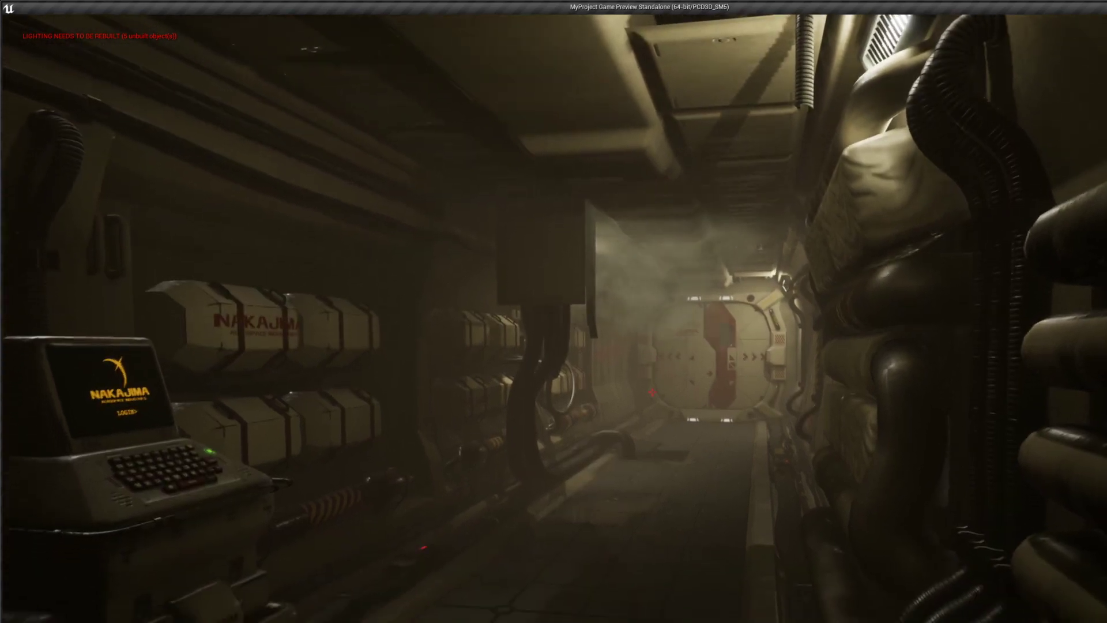
key("w")
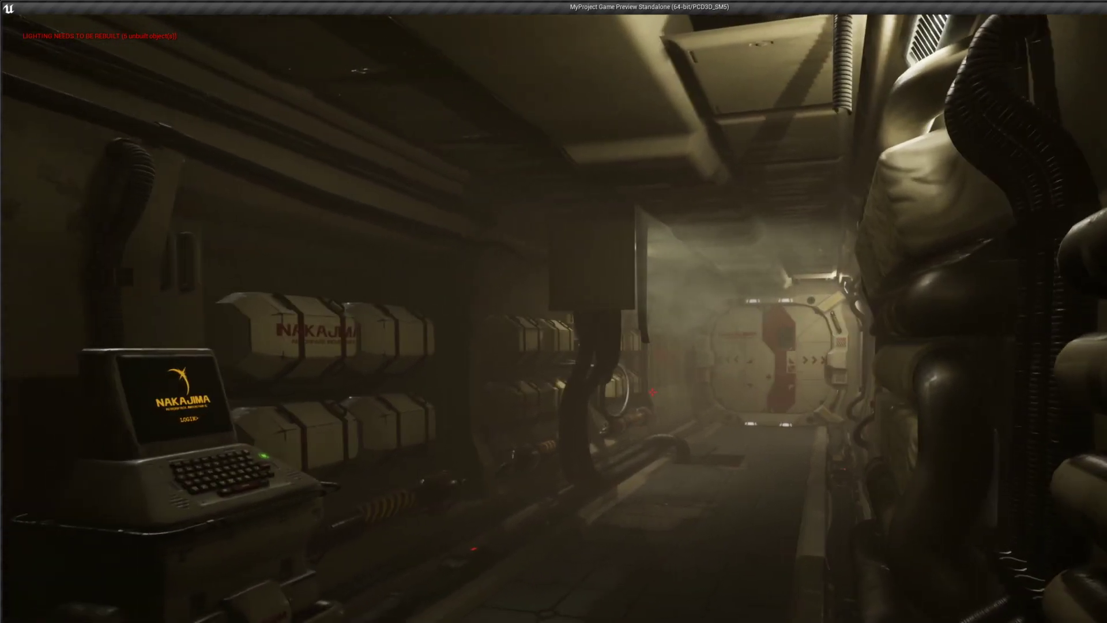
key("w")
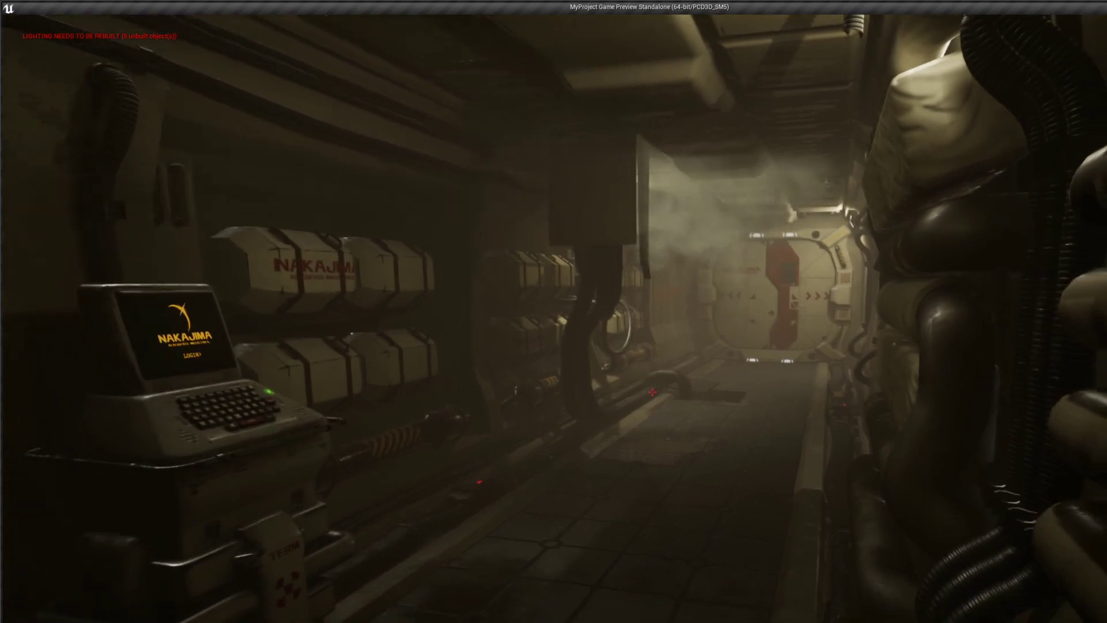
key("w")
key("w")
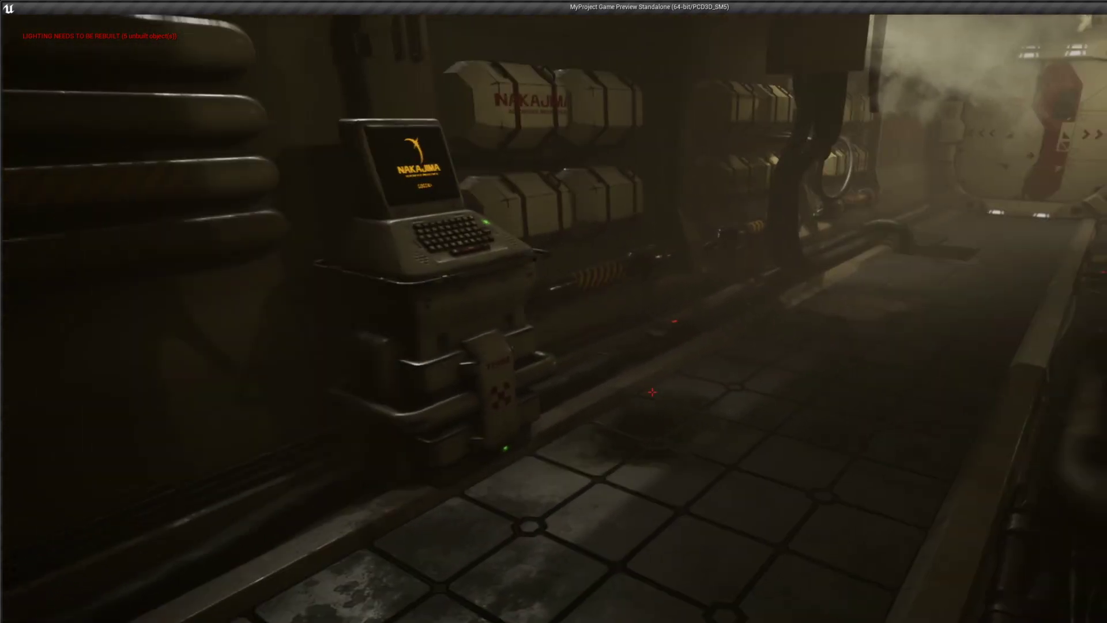
key("w")
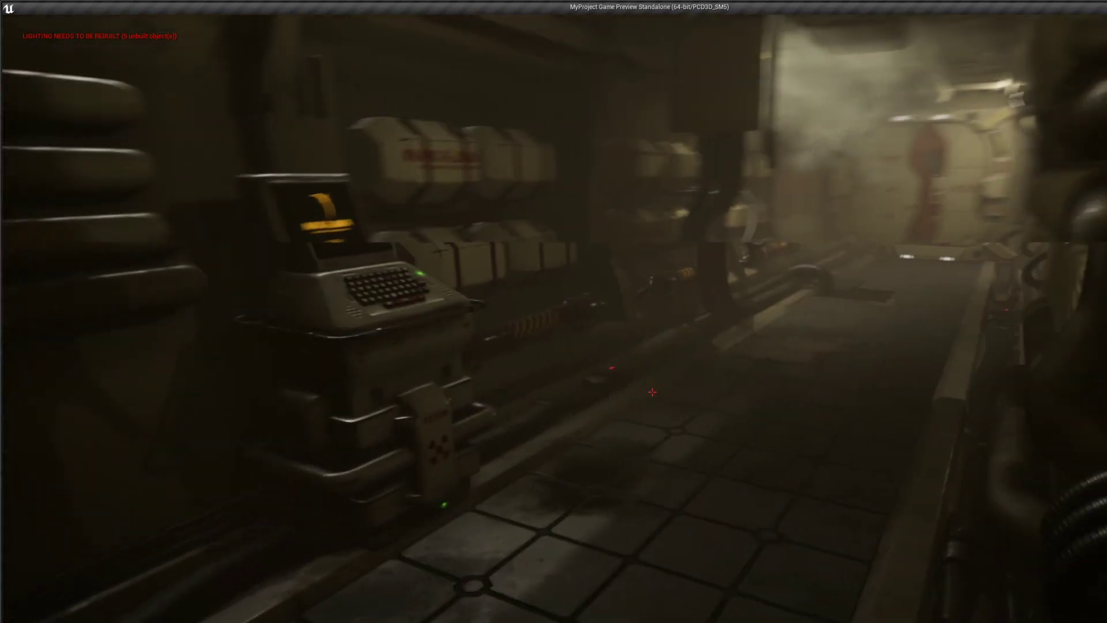
key("w")
key("w")
key("w")
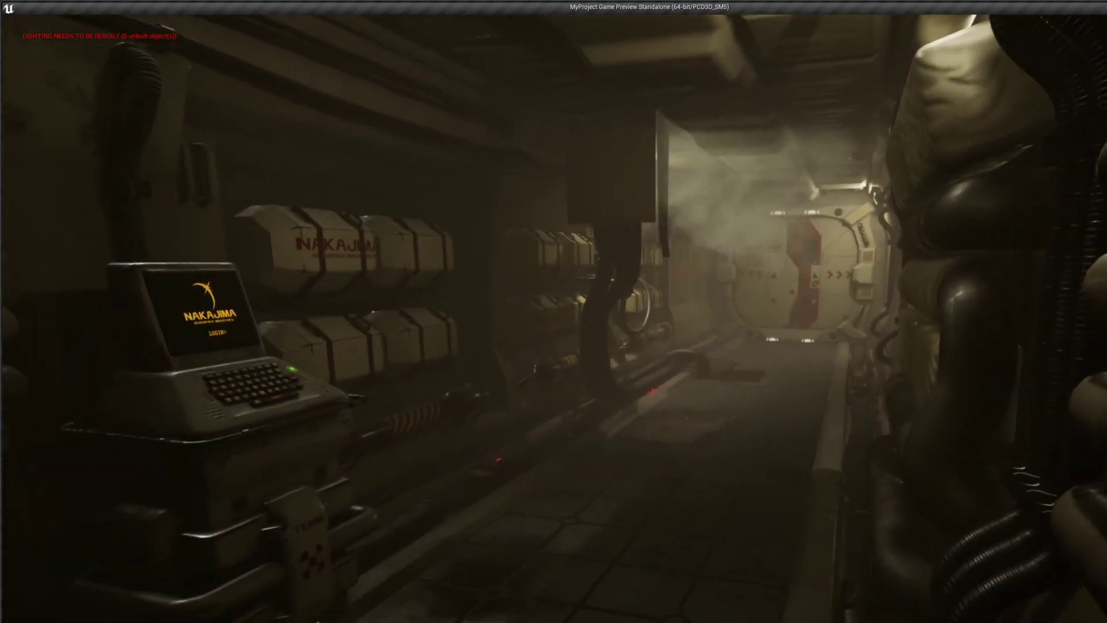
Walk along the corridor looking down at the light reflections and dirt on the floor tiles.
key("w")
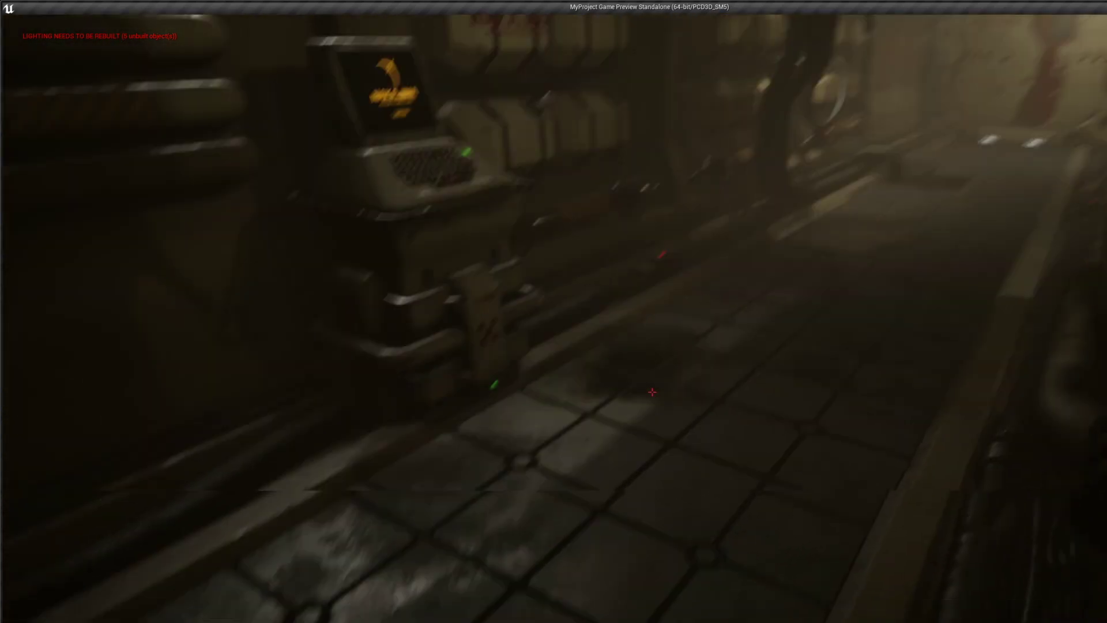
key("w")
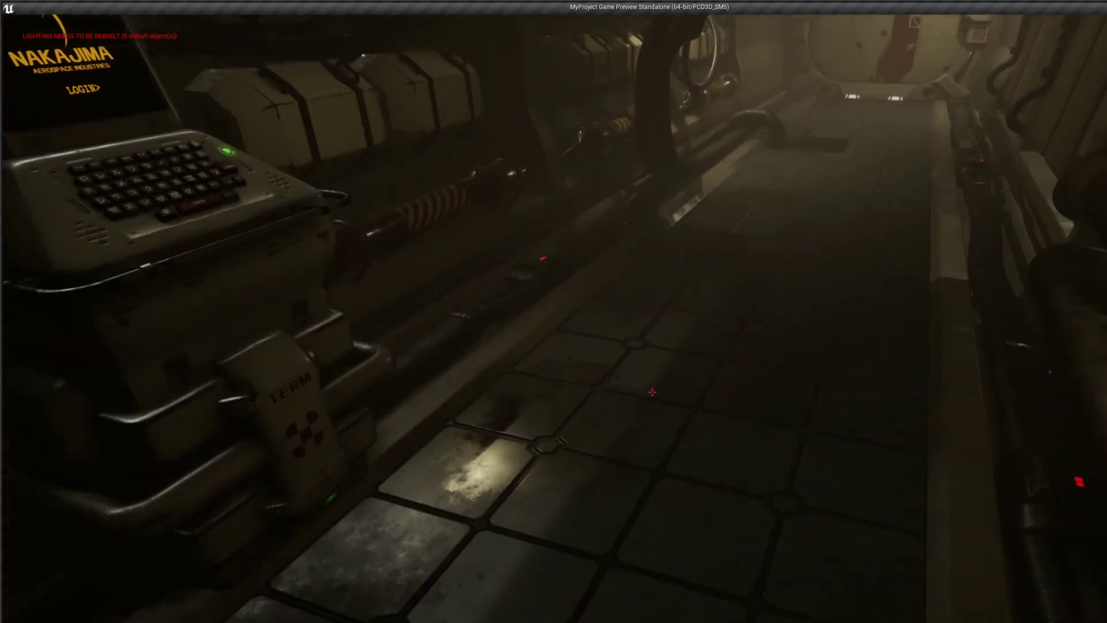
key("w")
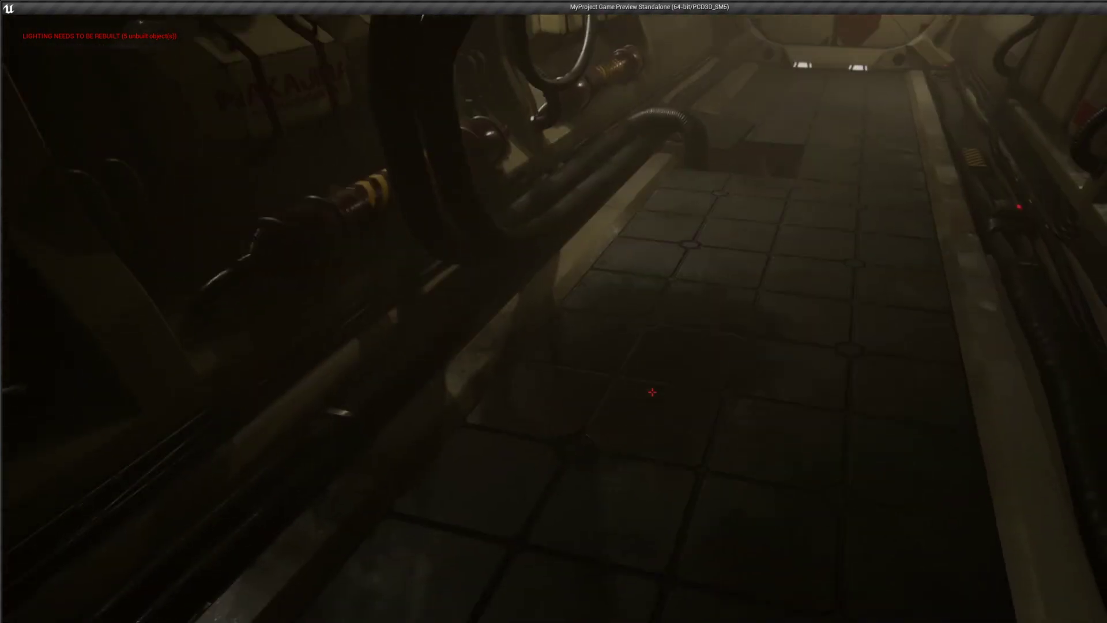
key("w")
key("d")
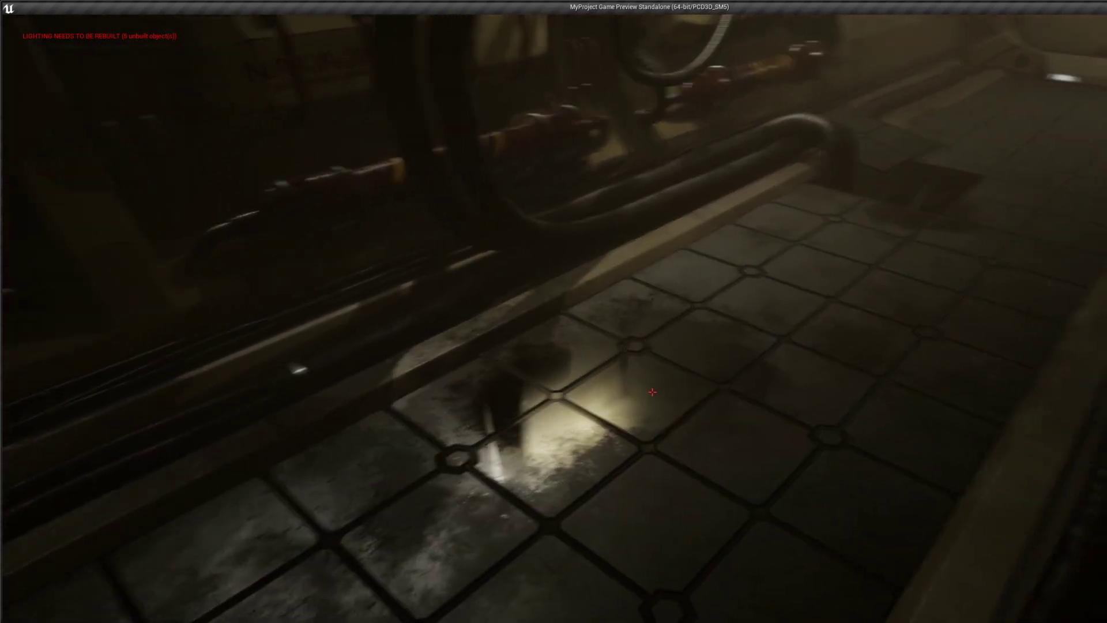
Stop the game preview, select the dirt decal above the shiny floor tiles, and inspect its dirt1 material graph.
key("Escape")
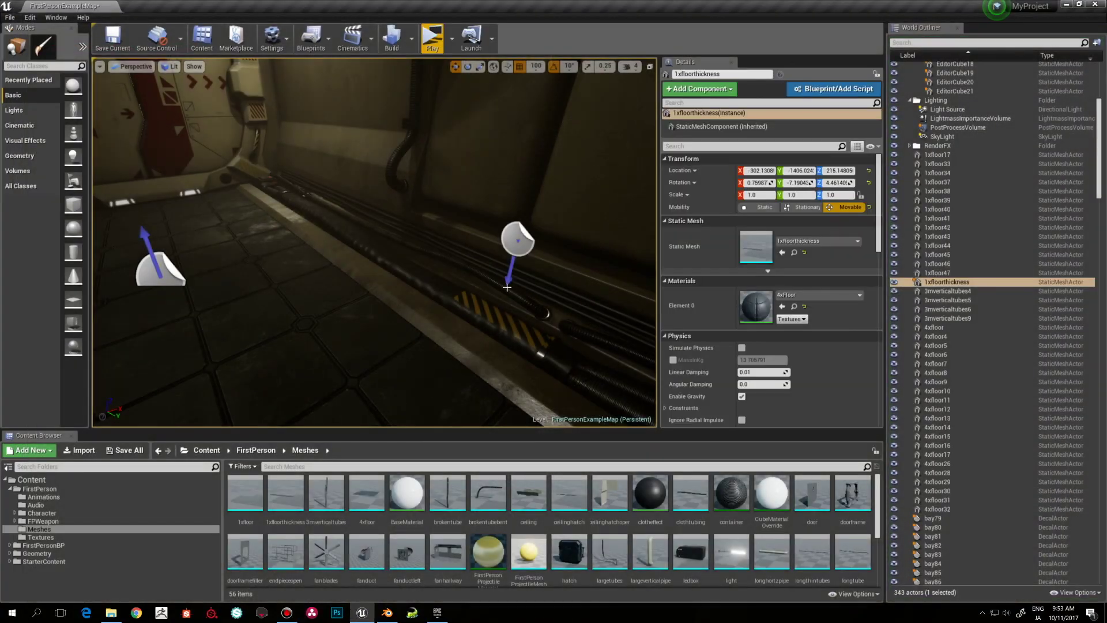
right_click_drag(373, 242, 404, 277)
left_click(360, 260)
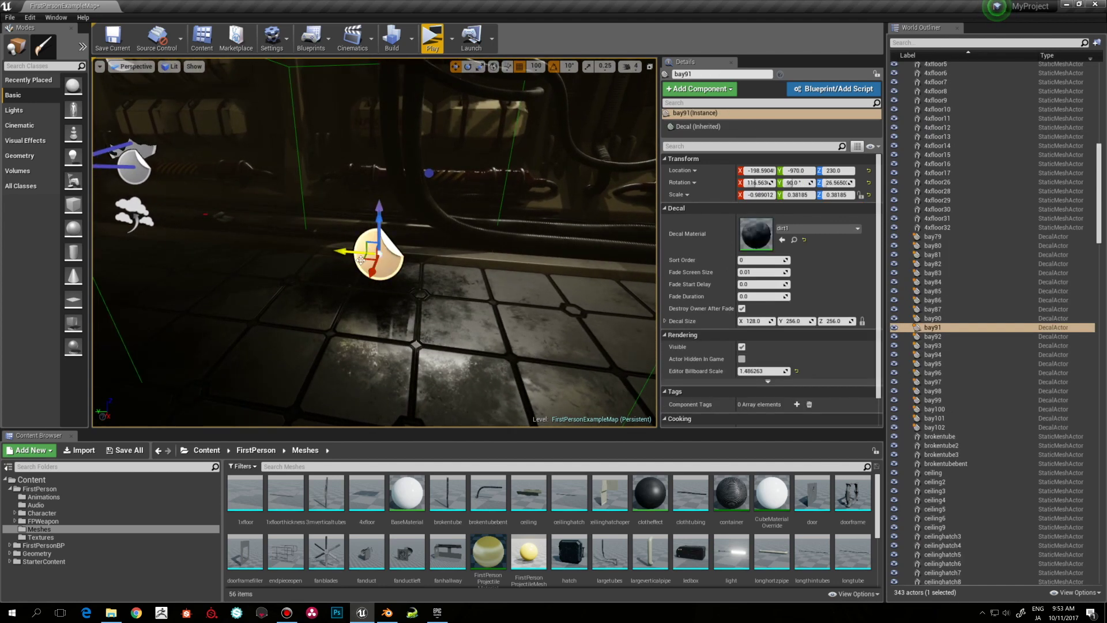
double_click(760, 238)
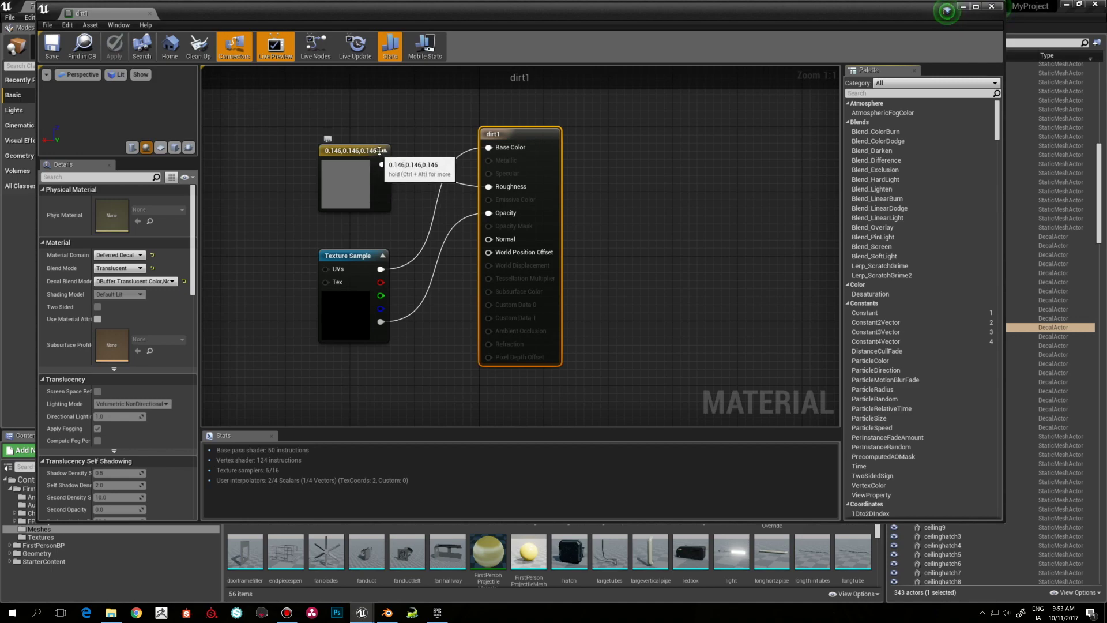
left_click(999, 7)
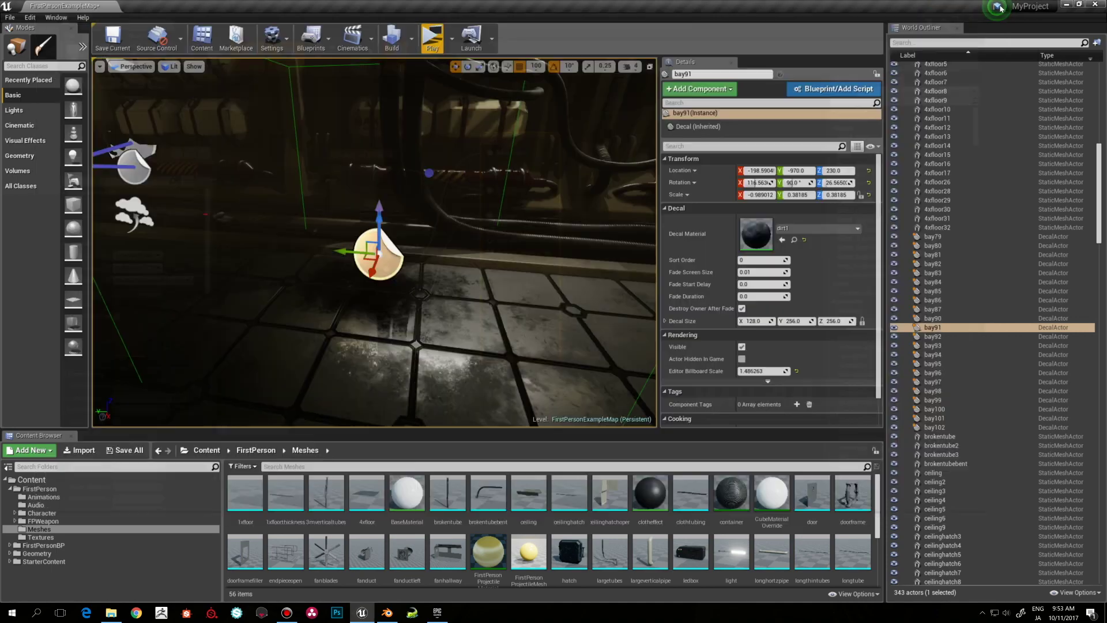
Duplicate the dirt decal with a rotation of about 180°, 90°, 90° and move the copy along the floor to about Y -1117.7.
right_click_drag(532, 210, 622, 214)
key("a")
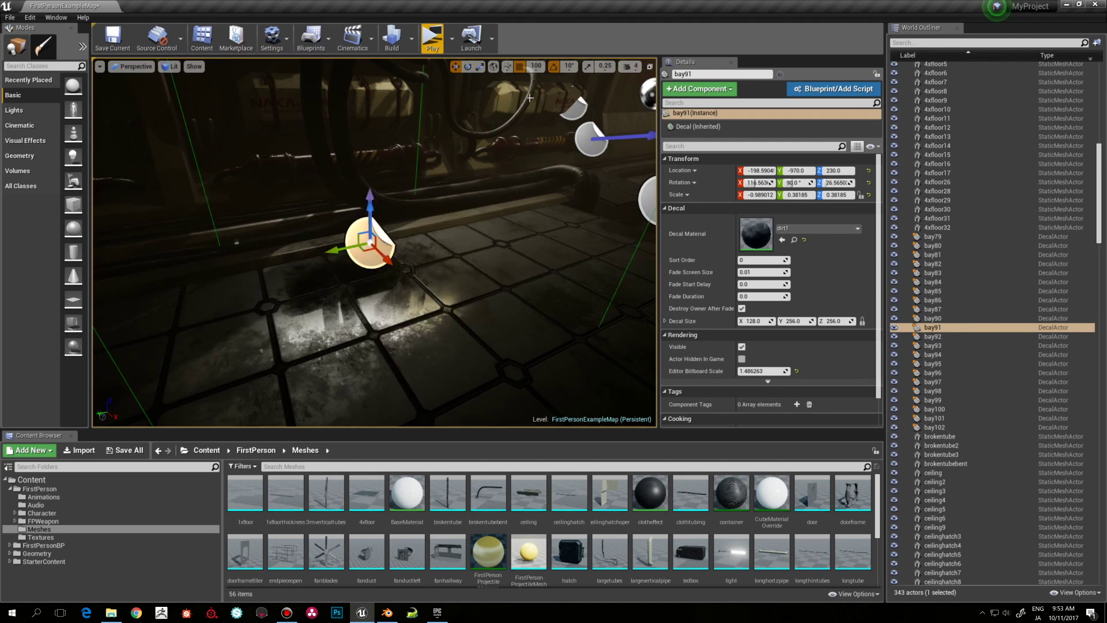
right_click_drag(362, 264, 461, 259)
key("a")
mouse_move(313, 281)
left_mouse_down()
mouse_move(354, 256)
mouse_move(291, 297)
mouse_move(322, 286)
left_mouse_up()
mouse_move(361, 254)
right_mouse_down()
mouse_move(415, 219)
mouse_move(438, 219)
mouse_move(461, 184)
mouse_move(358, 265)
mouse_move(259, 311)
mouse_move(322, 276)
mouse_move(346, 283)
mouse_move(496, 242)
mouse_move(461, 207)
mouse_move(548, 225)
mouse_move(311, 260)
mouse_move(340, 245)
right_mouse_up()
key("a")
key("w")
key("w")
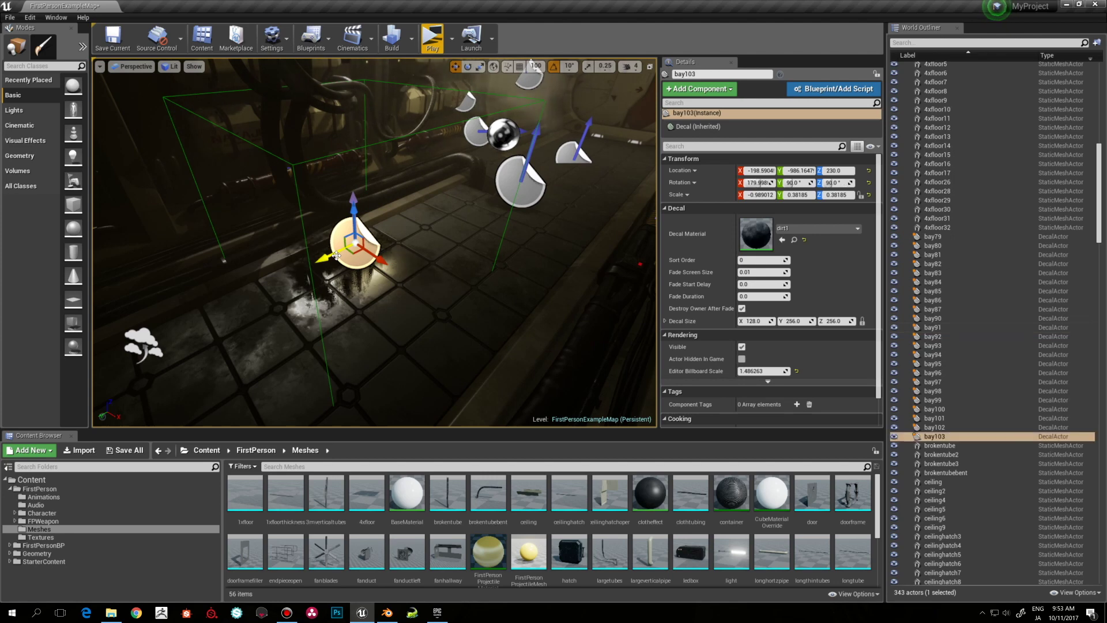
right_click_drag(425, 215, 519, 164)
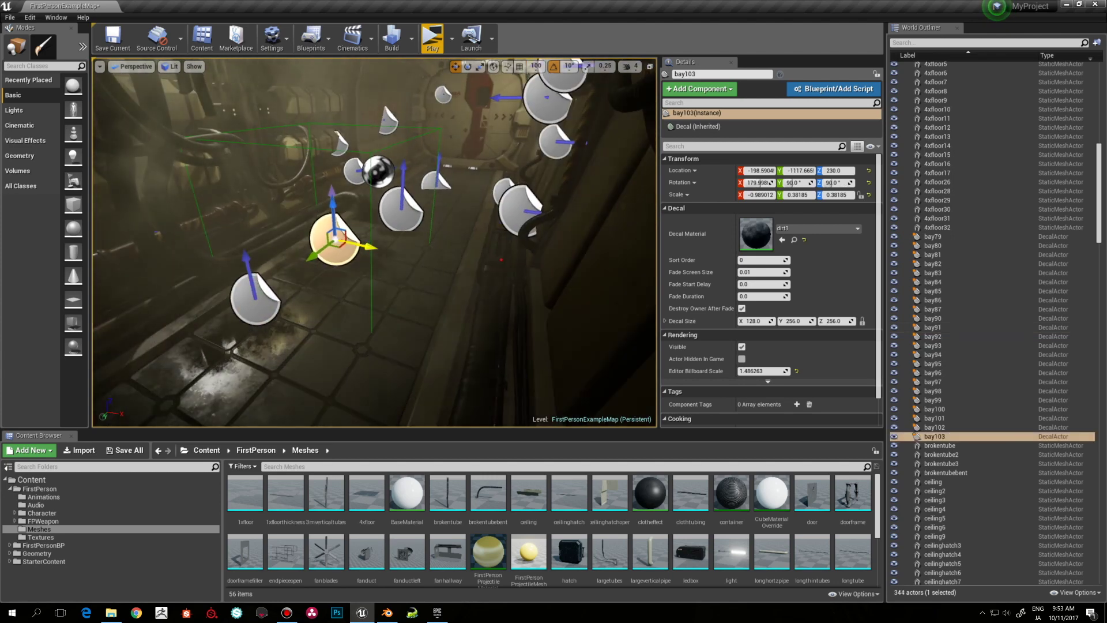
Move the copied dirt decal across the floor to about X -125.5 and scale it down to about -0.58, 0.18, 0.18.
left_click_drag(370, 253, 423, 260)
right_click_drag(423, 260, 433, 237)
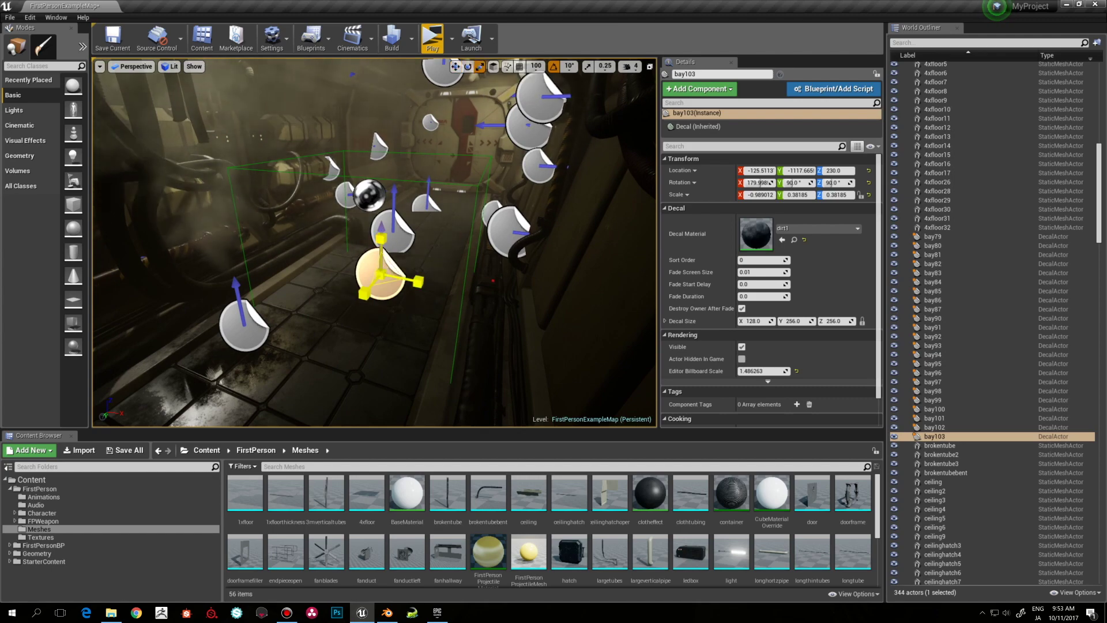
left_click_drag(380, 274, 378, 277)
right_click_drag(379, 277, 450, 94)
key("w")
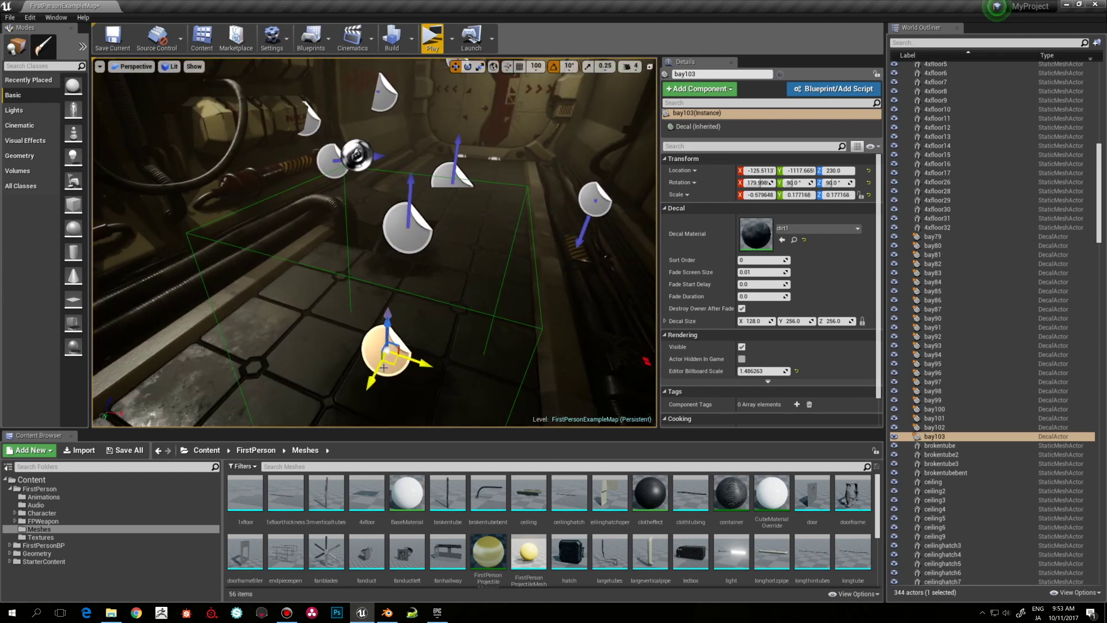
Move the copied dirt decal down the corridor onto the floor's edge strip, at about X -56.3, Y -1479.3.
left_click_drag(412, 358, 258, 352, "shift")
scroll(258, 352, "up", 1)
left_click_drag(121, 384, 390, 204)
right_click_drag(468, 177, 405, 313)
key("w")
left_click_drag(435, 321, 570, 355)
mouse_move(540, 341)
right_mouse_down()
mouse_move(634, 386)
mouse_move(603, 367)
mouse_move(536, 362)
right_mouse_up()
key("s")
key("w")
key("d")
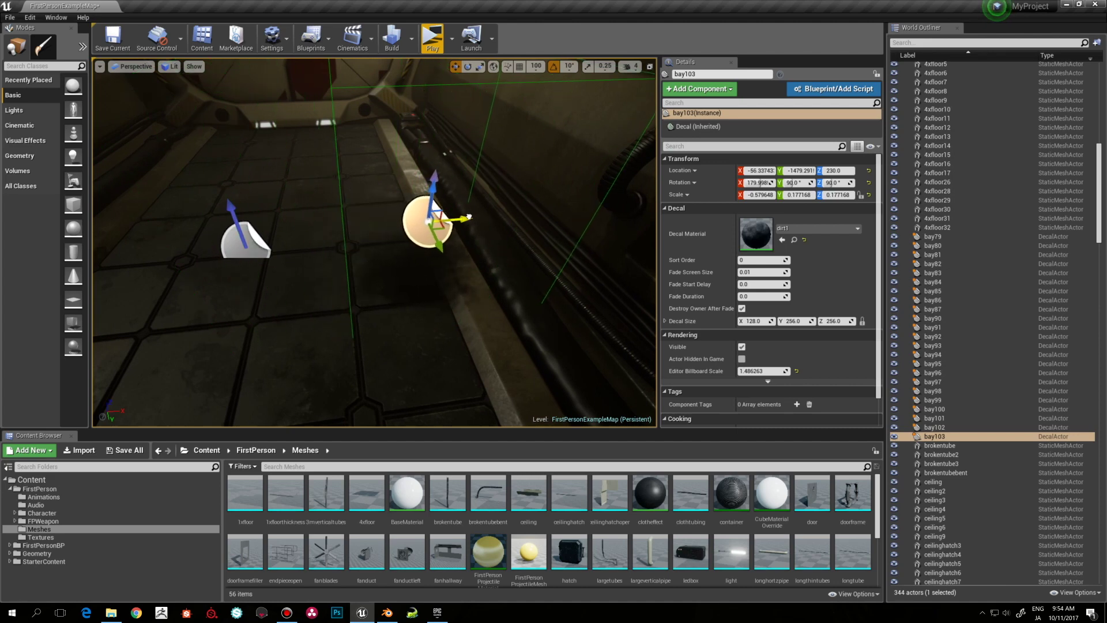
Run the level as a standalone game preview and inspect the decal dirt on the corridor's floor tiles and edge strip.
right_click_drag(513, 363, 543, 365)
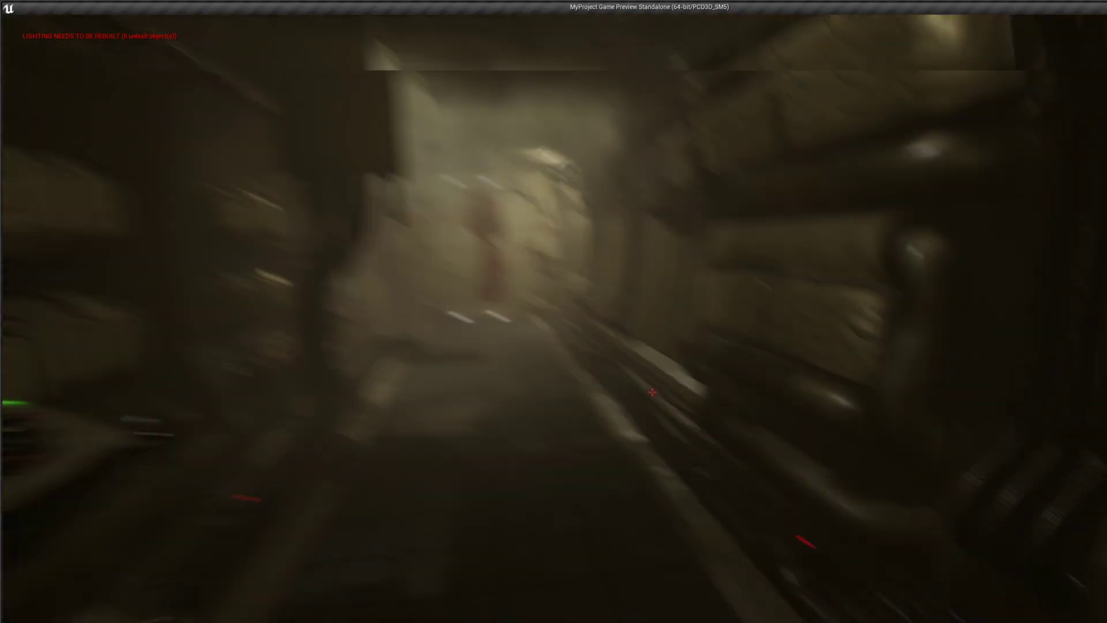
key("w")
key("w")
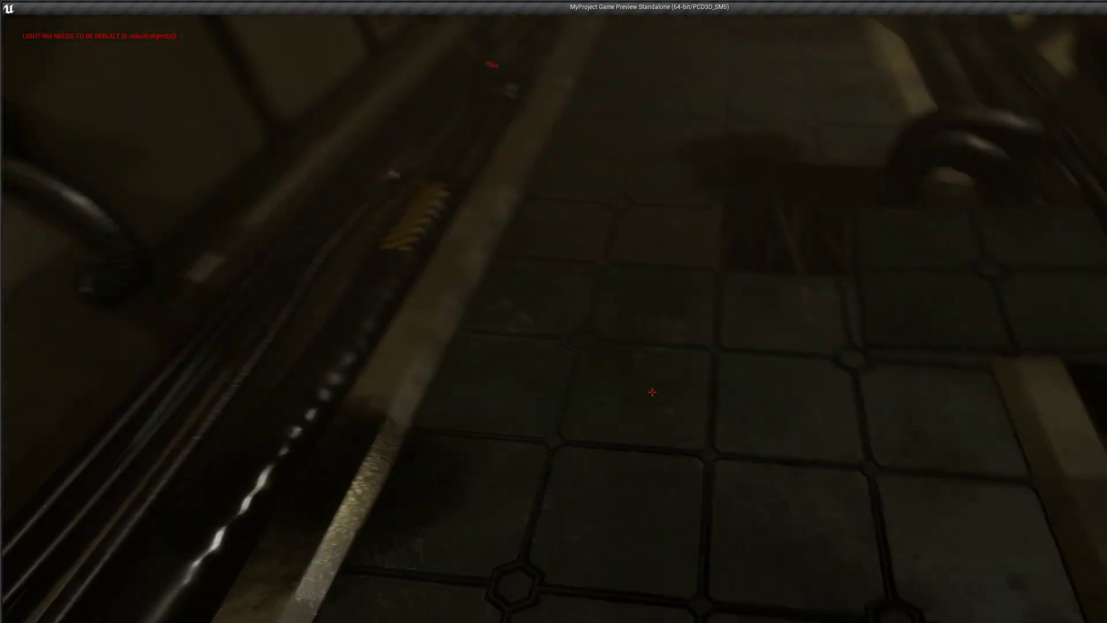
key("w")
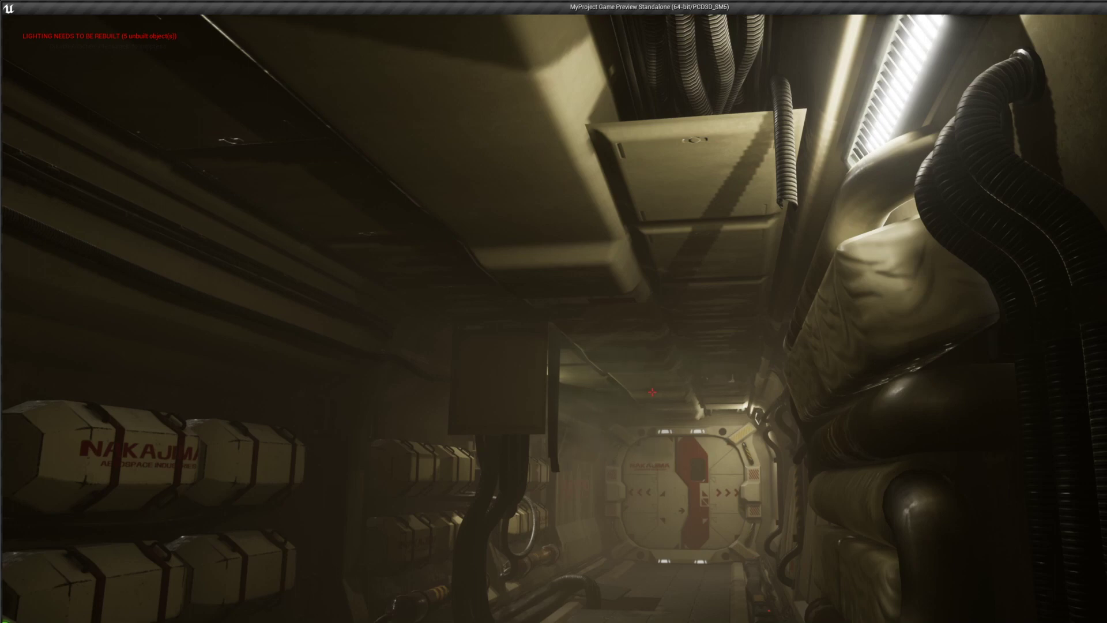
Walk the corridor in the preview to examine the ceiling panels, Nakajima containers, hanging hoses and end doors.
key("w")
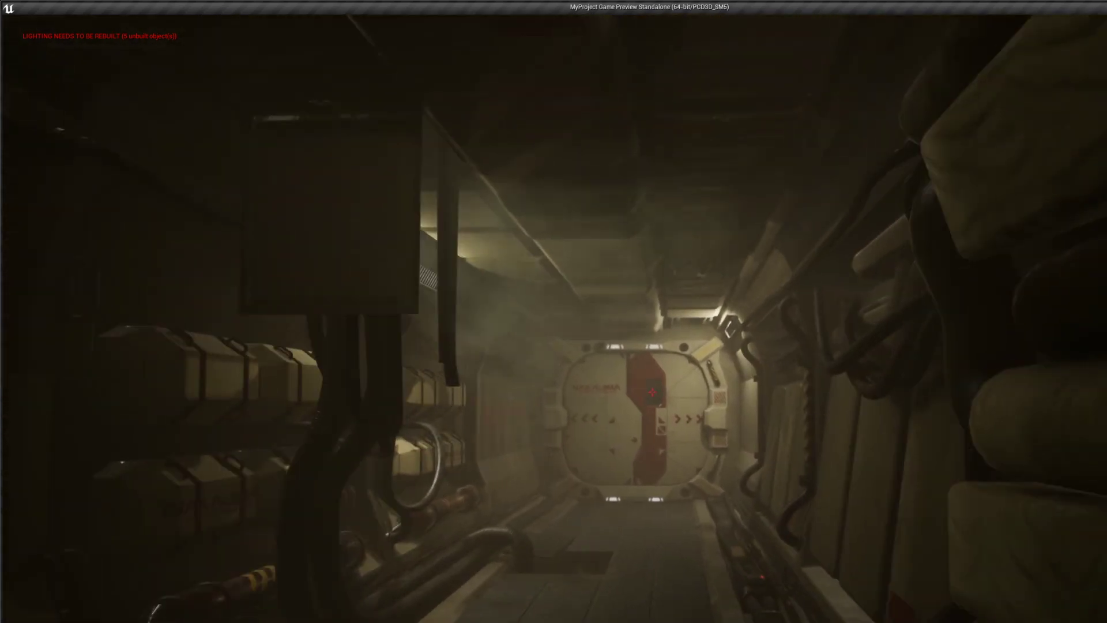
key("w")
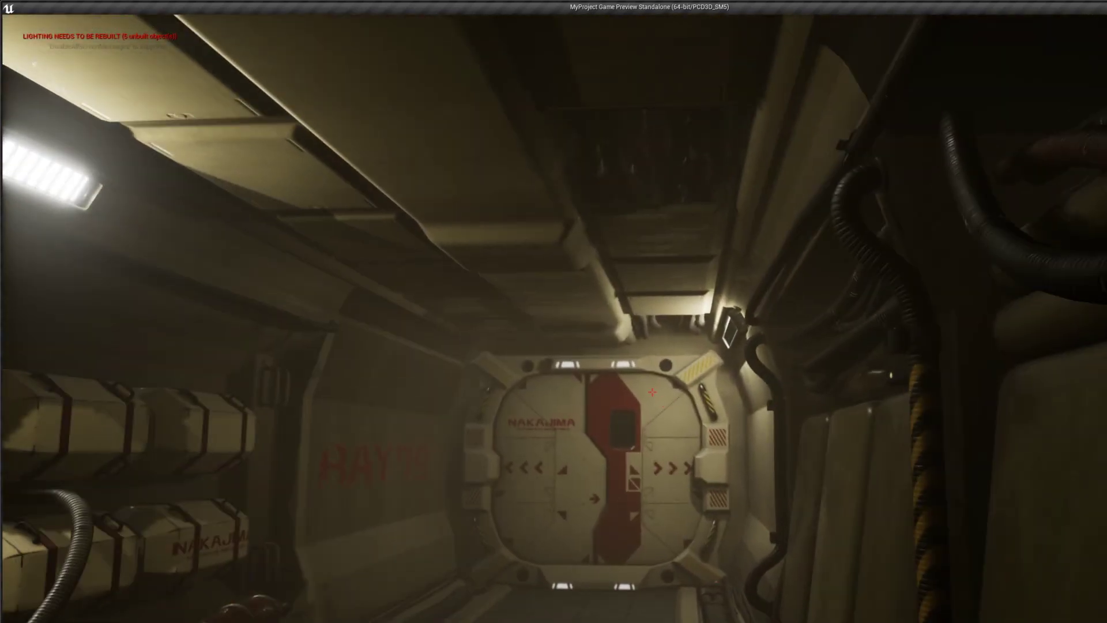
key("w")
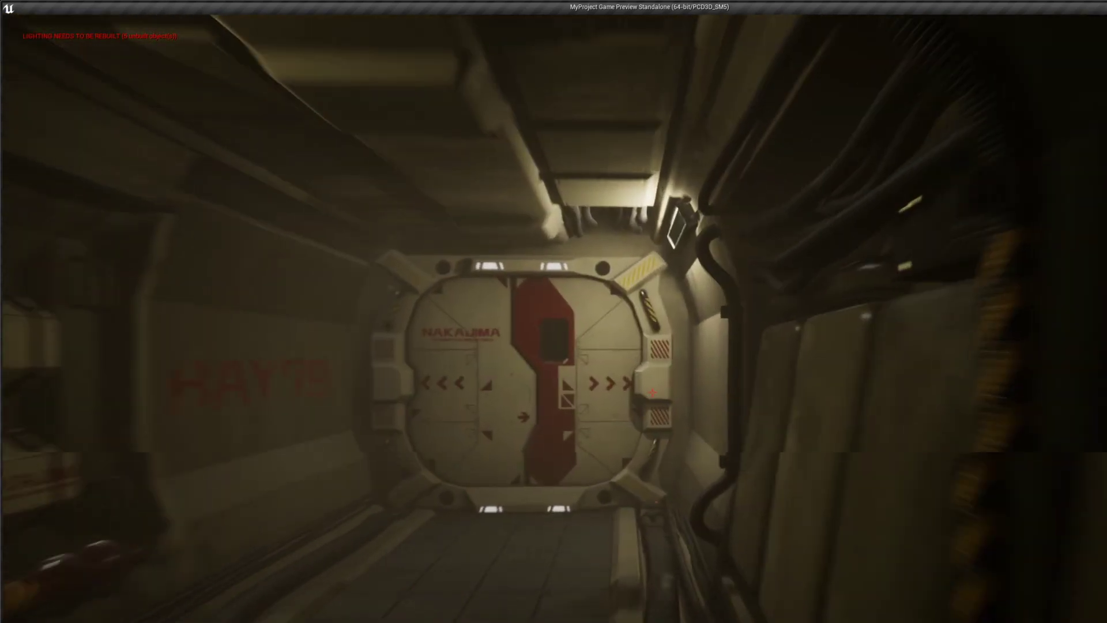
key("w")
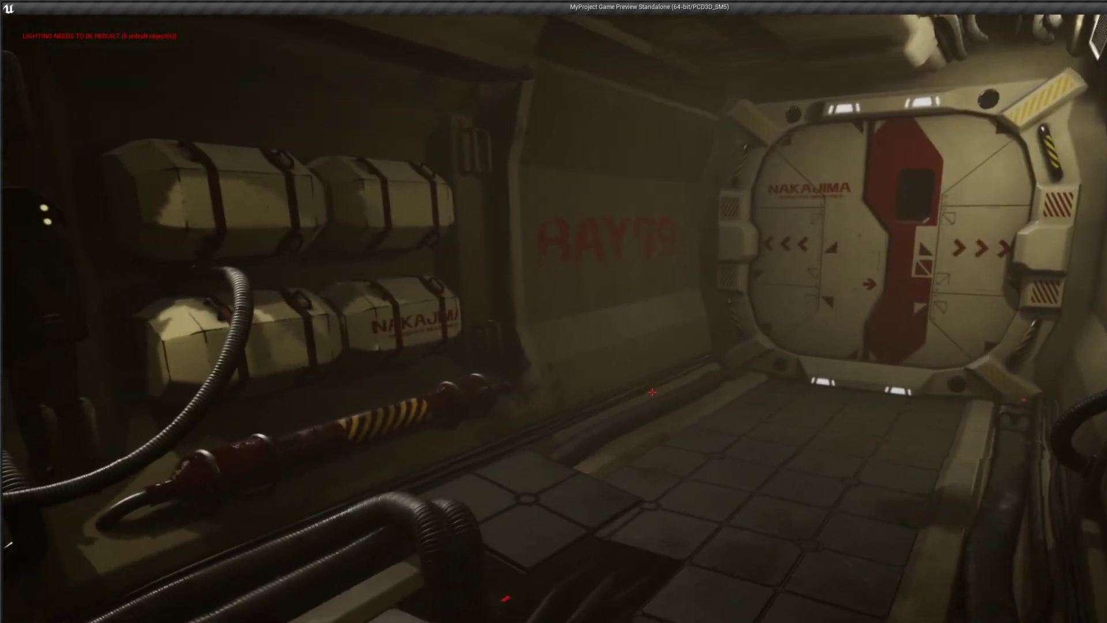
key("w")
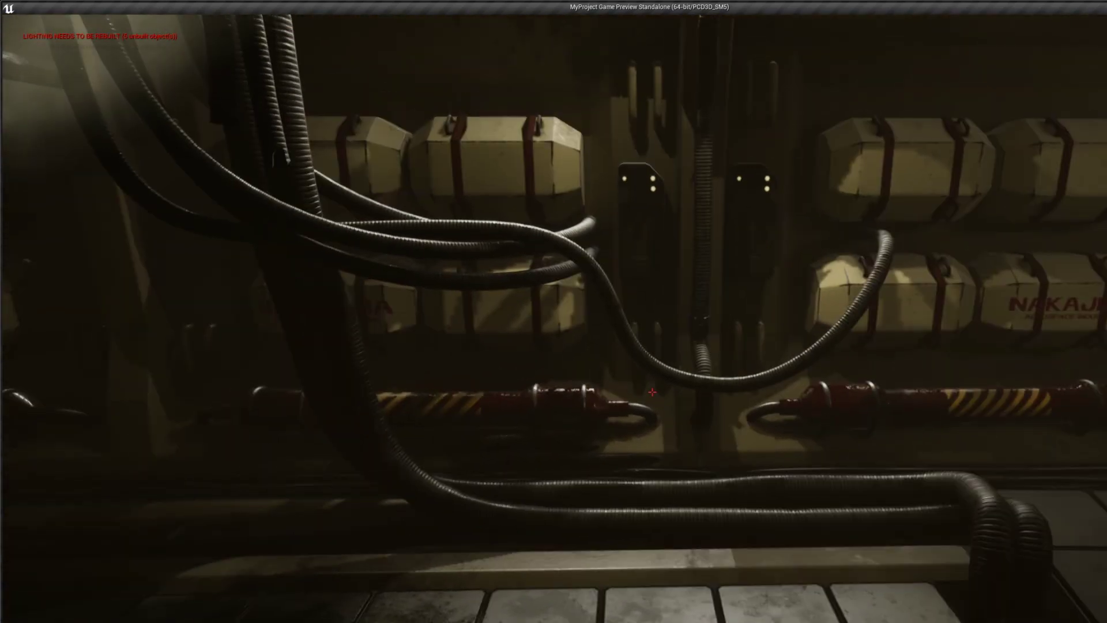
key("w")
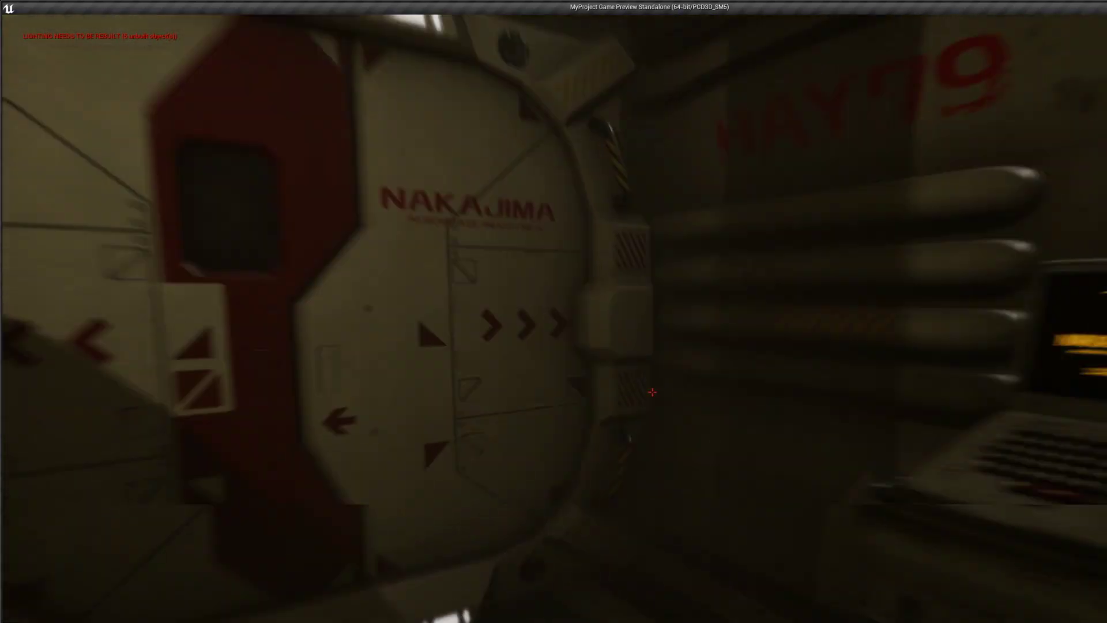
Walk the length of the corridor again, from the computer terminal to the far Nakajima door.
key("s")
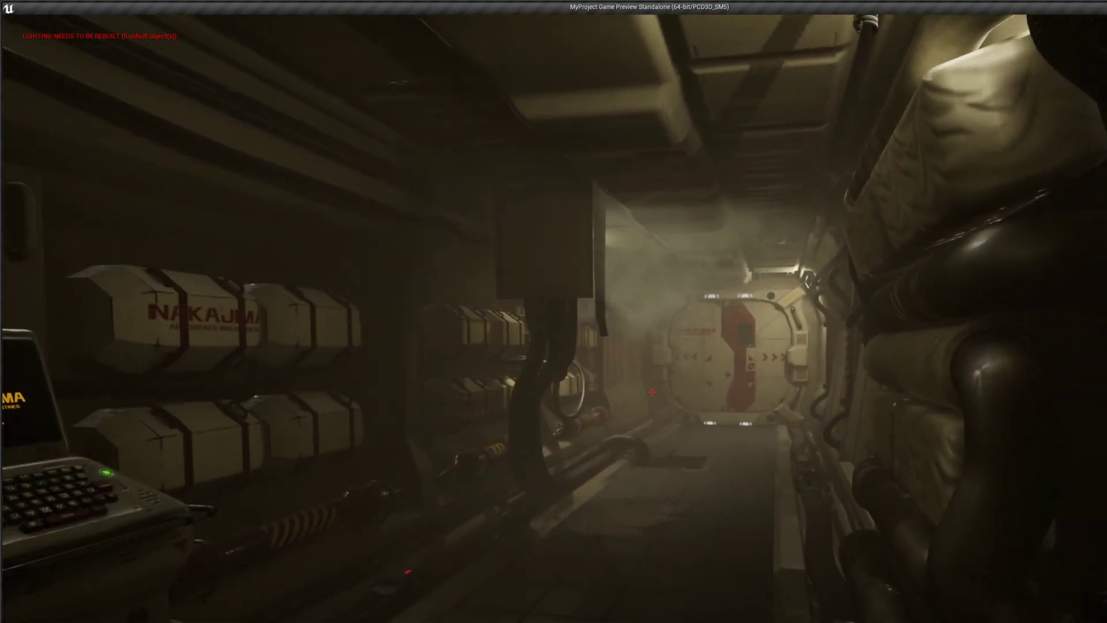
key("w")
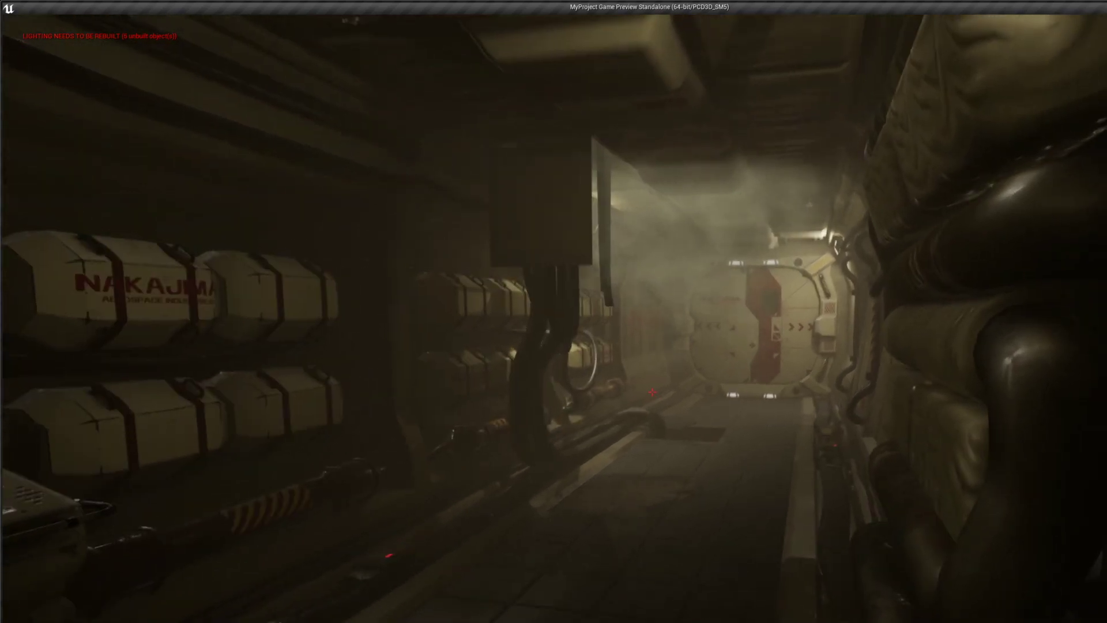
key("w")
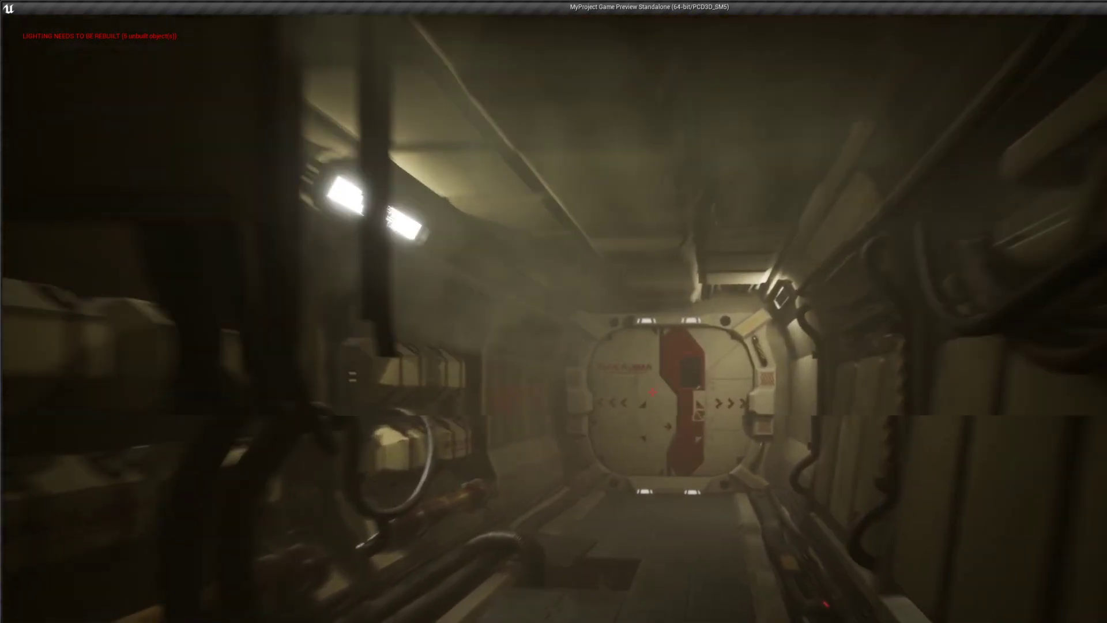
key("w")
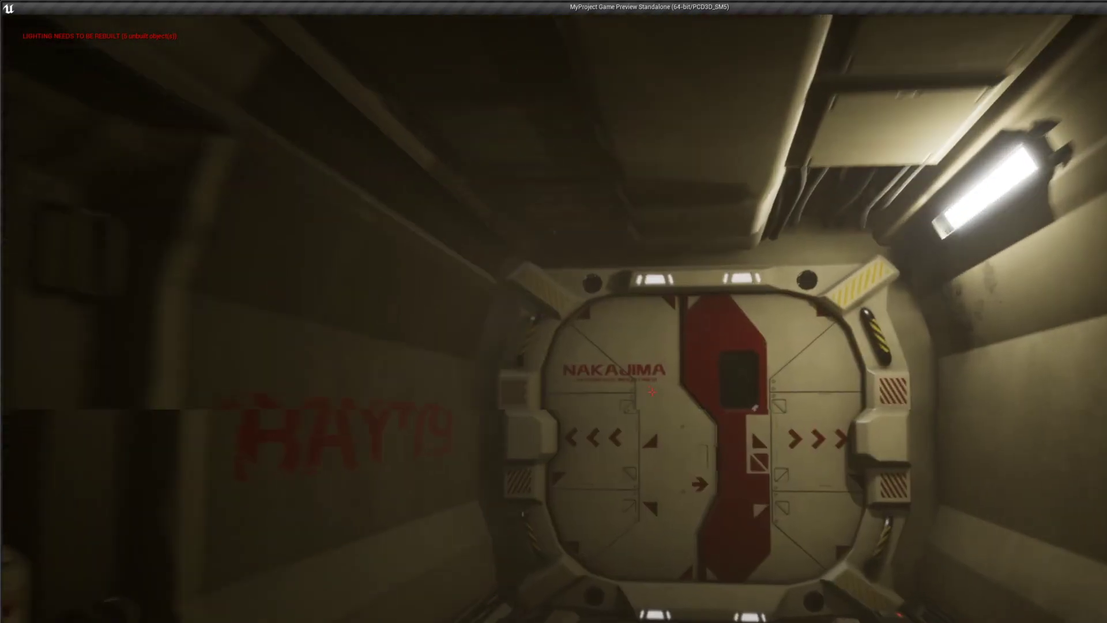
Examine the Nakajima door up close, including its frame, striped handles and the stained wall panel beside it.
key("s")
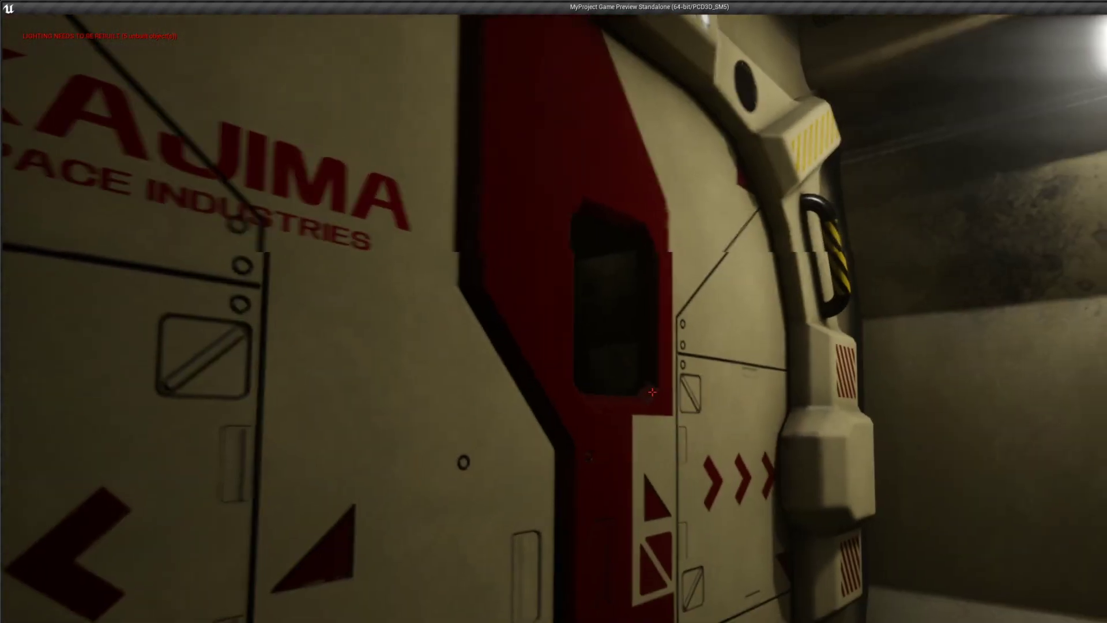
key("w")
key("d")
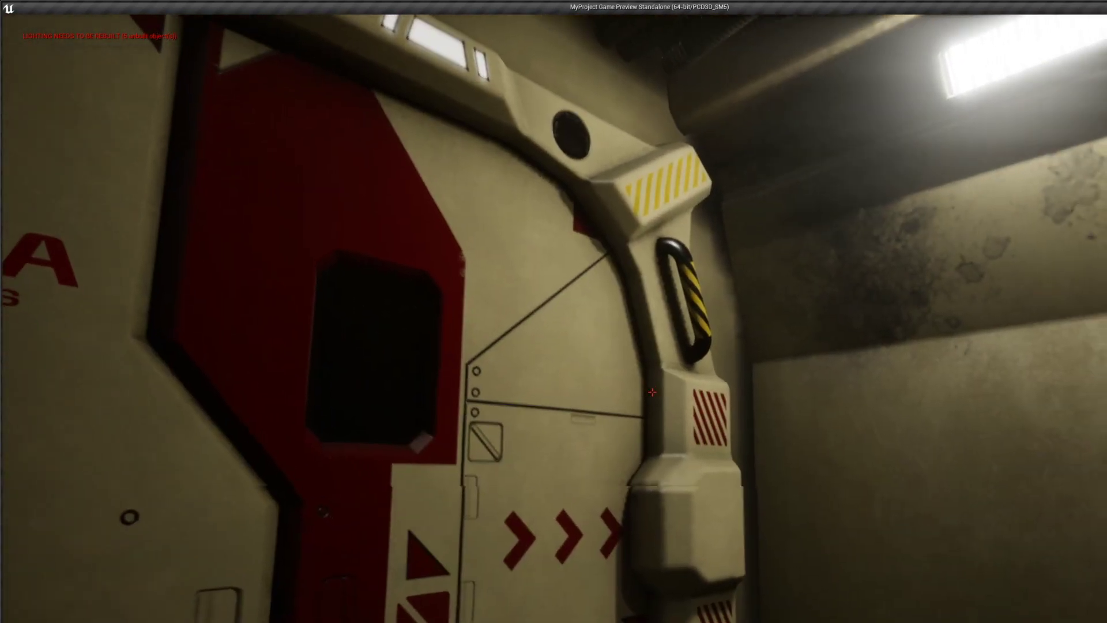
key("w")
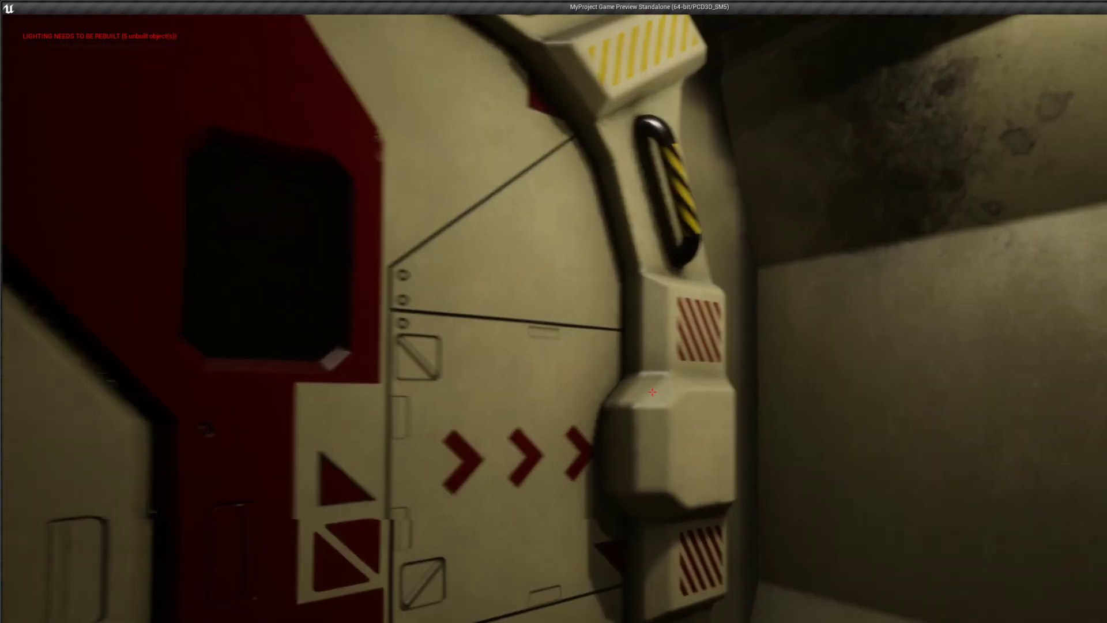
key("s")
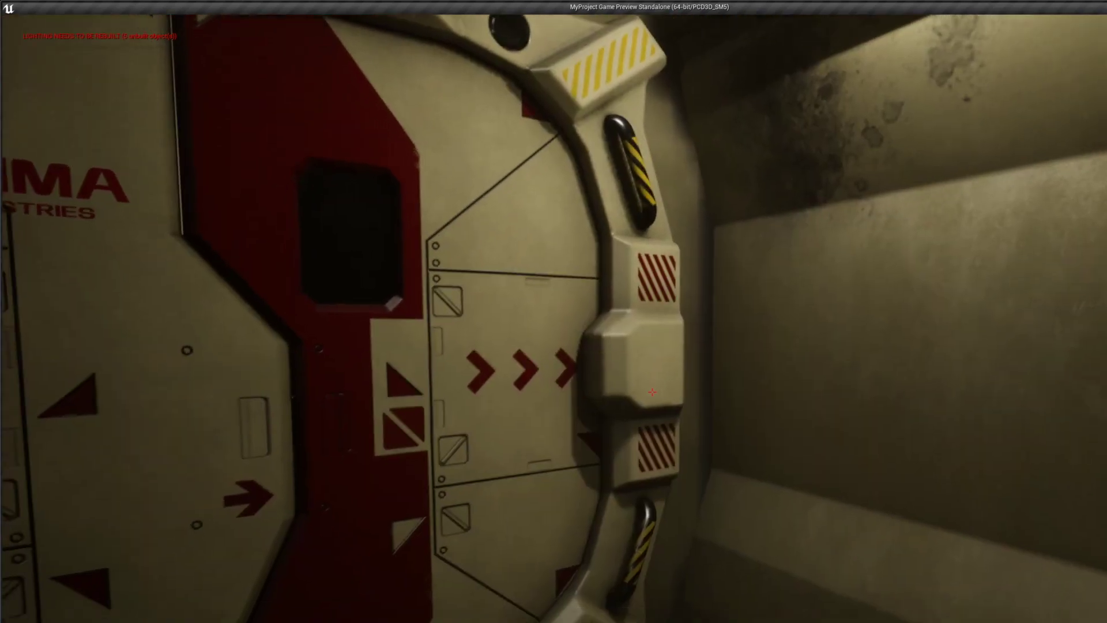
key("w")
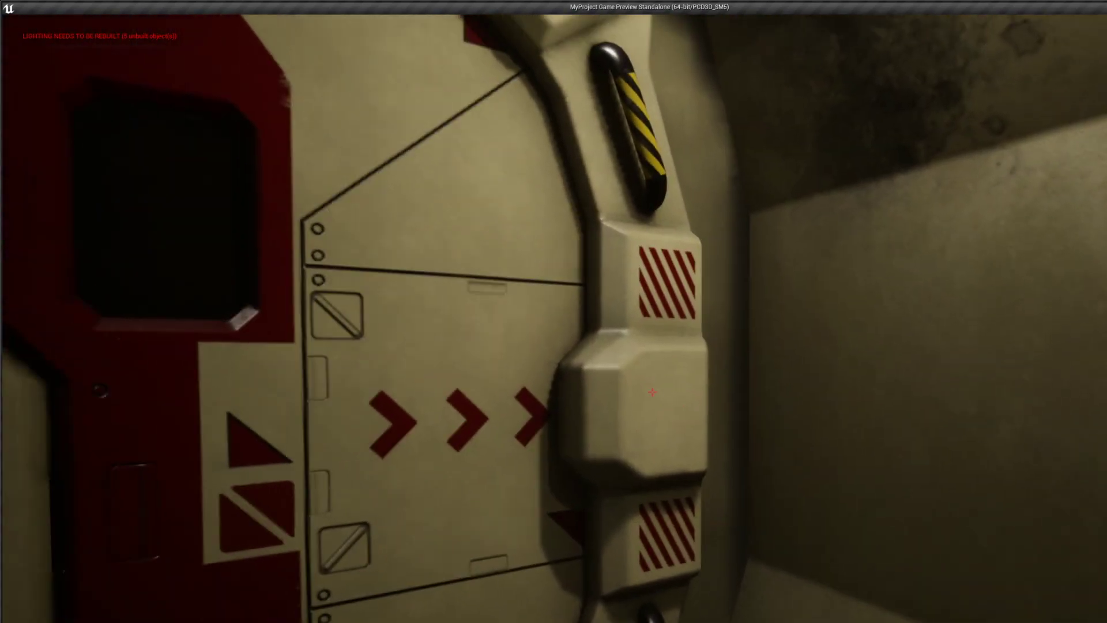
key("s")
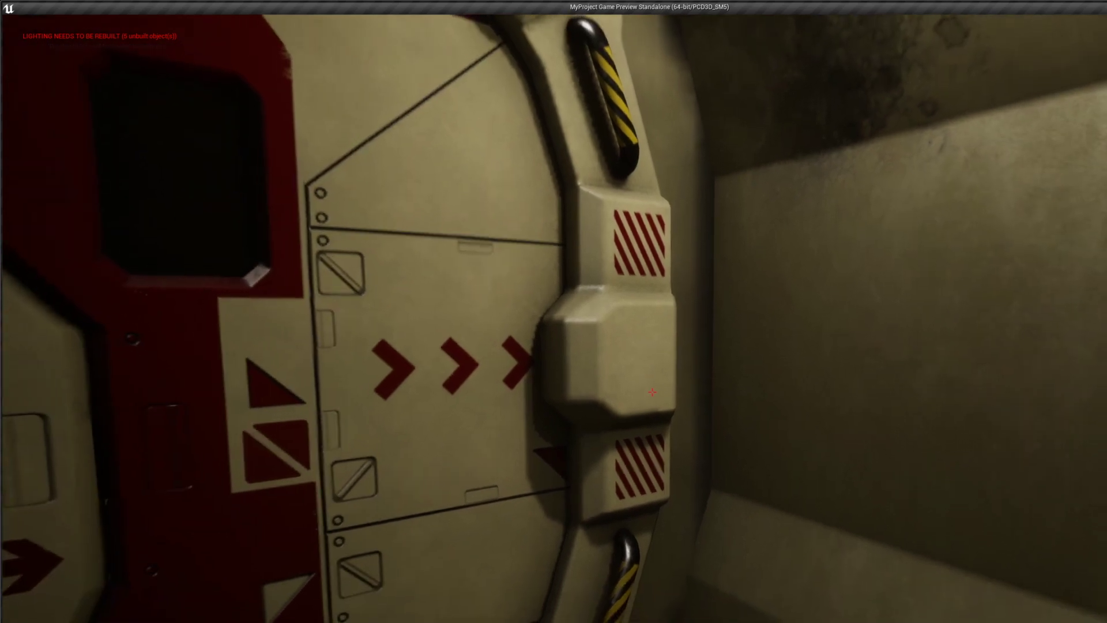
key("s")
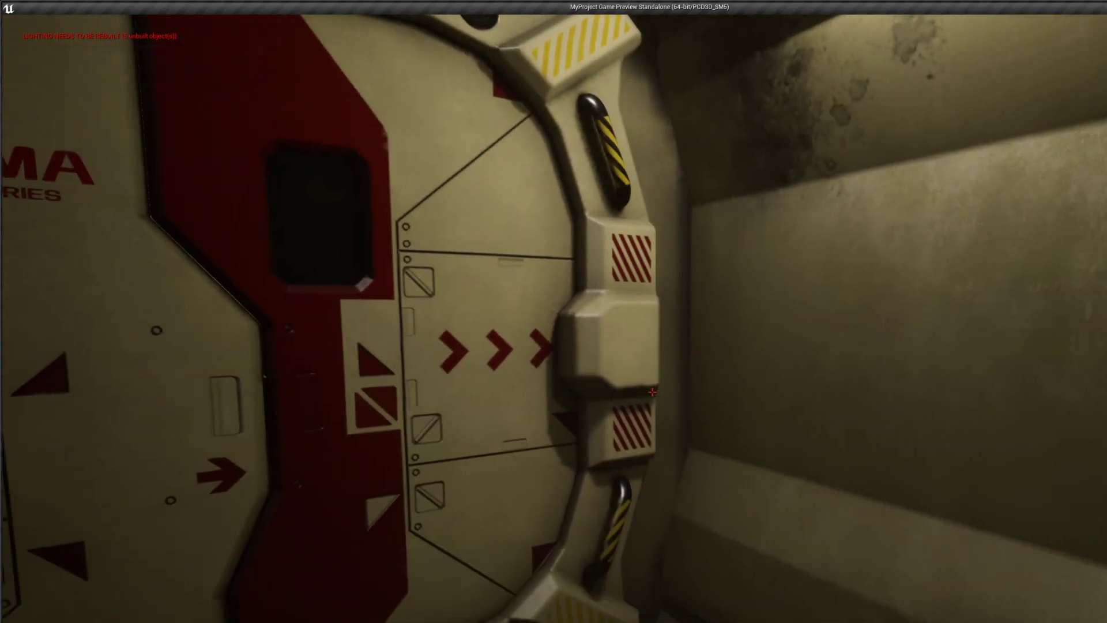
key("w")
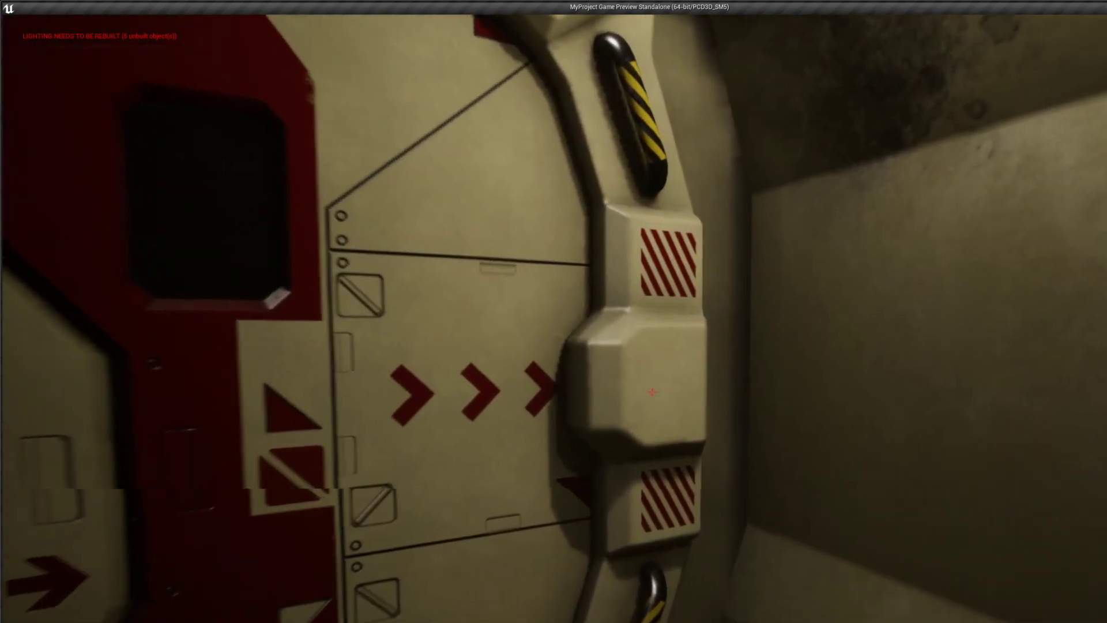
key("w")
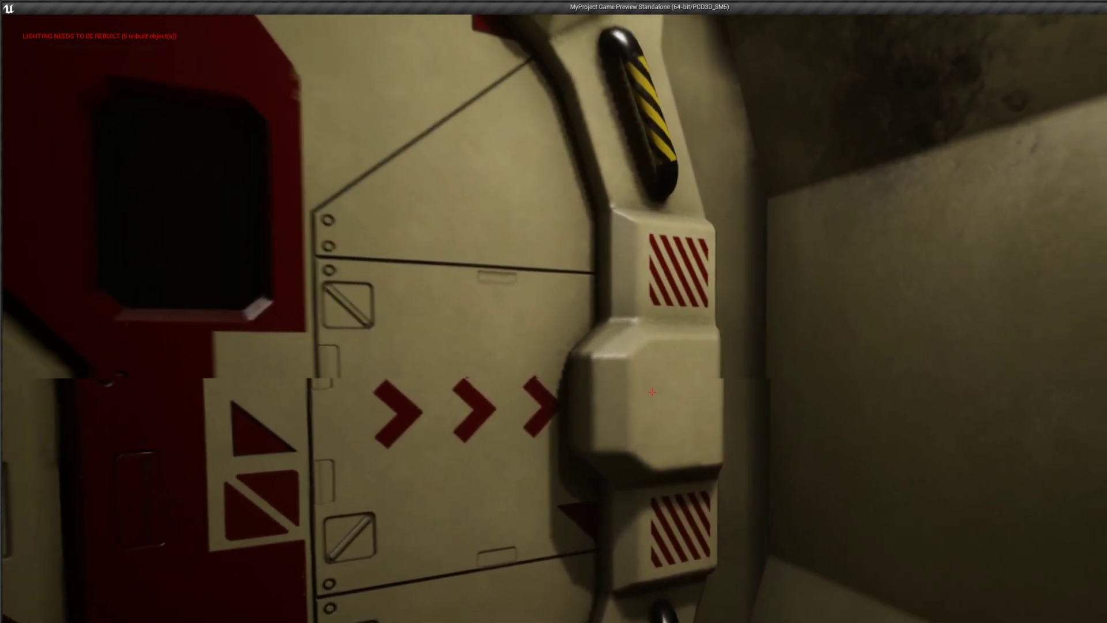
key("s")
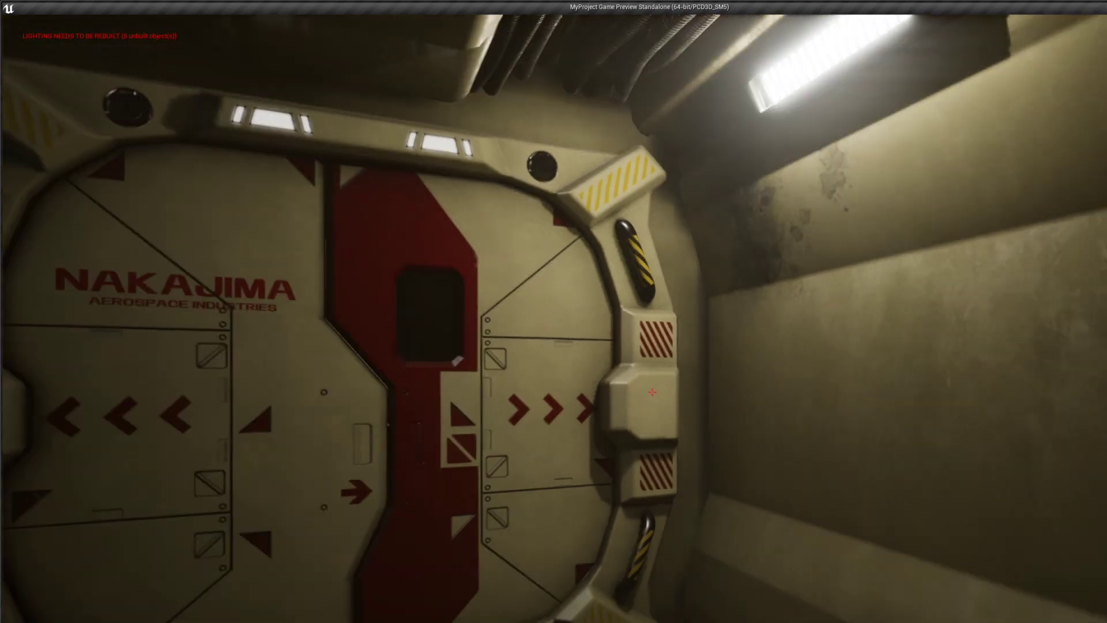
key("s")
key("w")
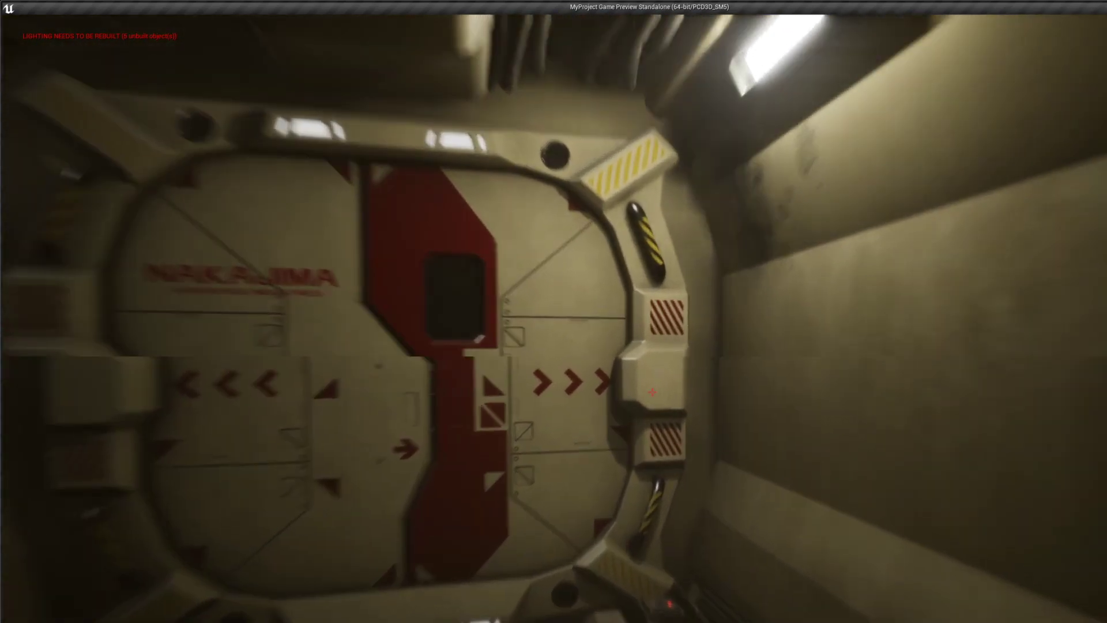
key("w")
key("s")
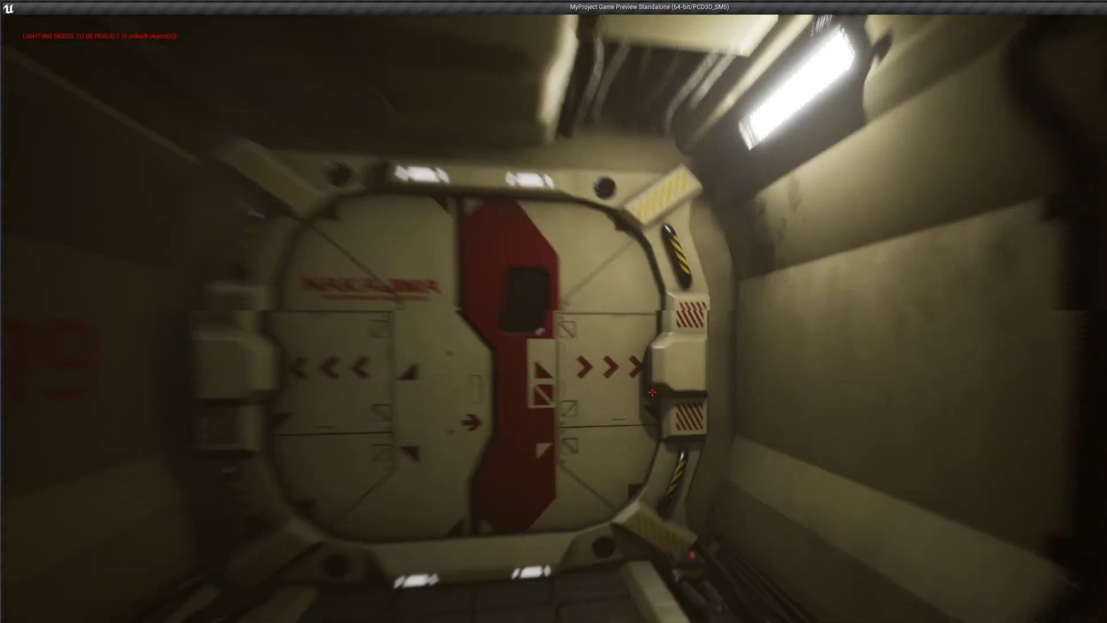
Back away to the opposite end of the corridor and examine the wall pipes, ribbed hose bundle and ceiling light.
key("s")
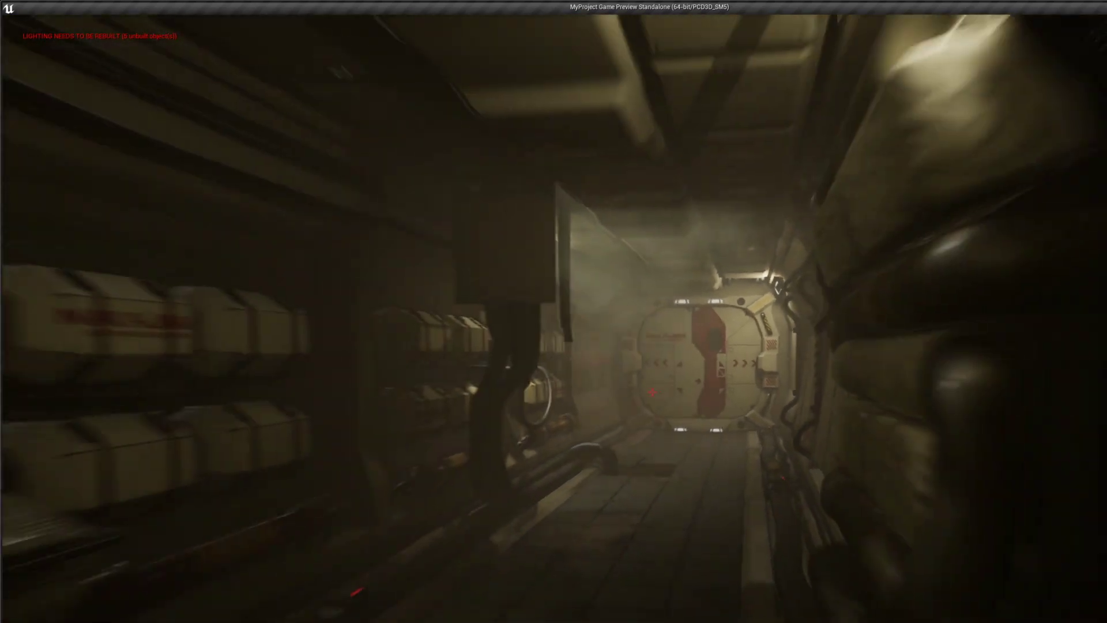
key("s")
key("s")
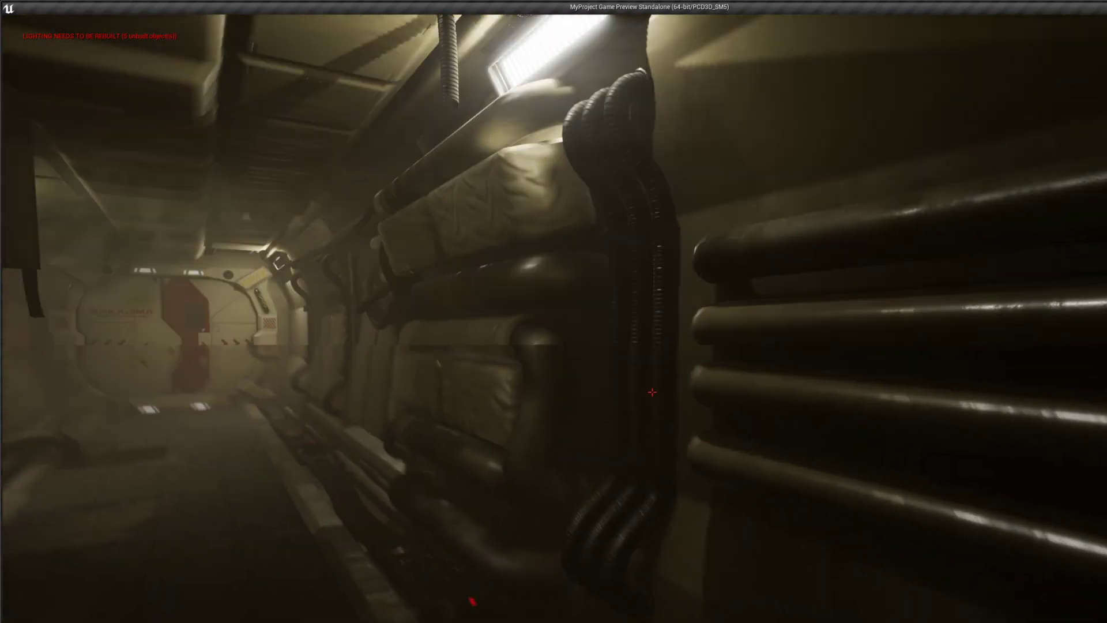
mouse_move(652, 392)
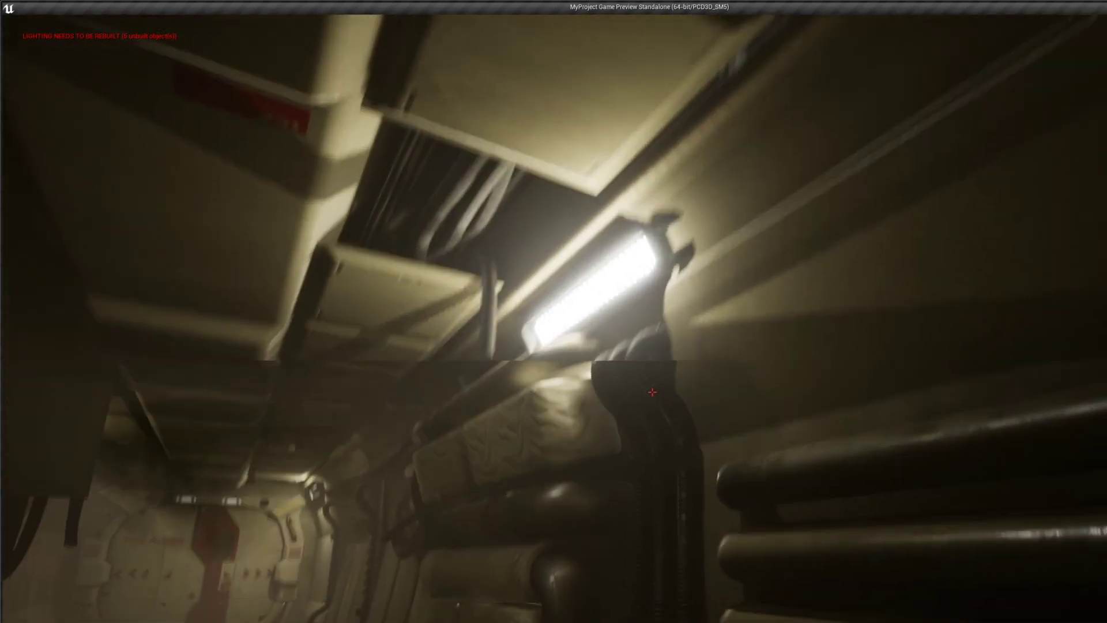